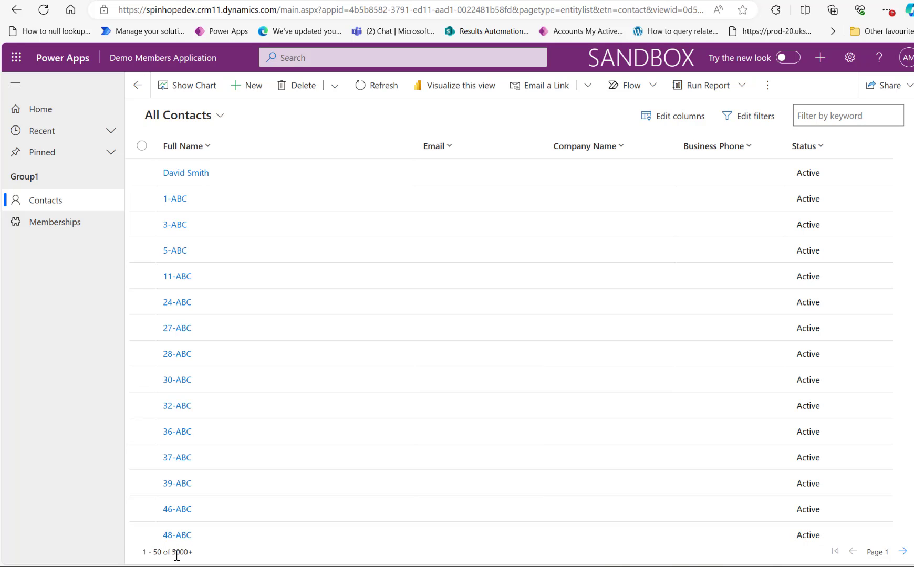
# Highlight the '5000+' record count in the All Contacts grid footer.
pyautogui.moveTo(170, 555); pyautogui.dragTo(209, 557)
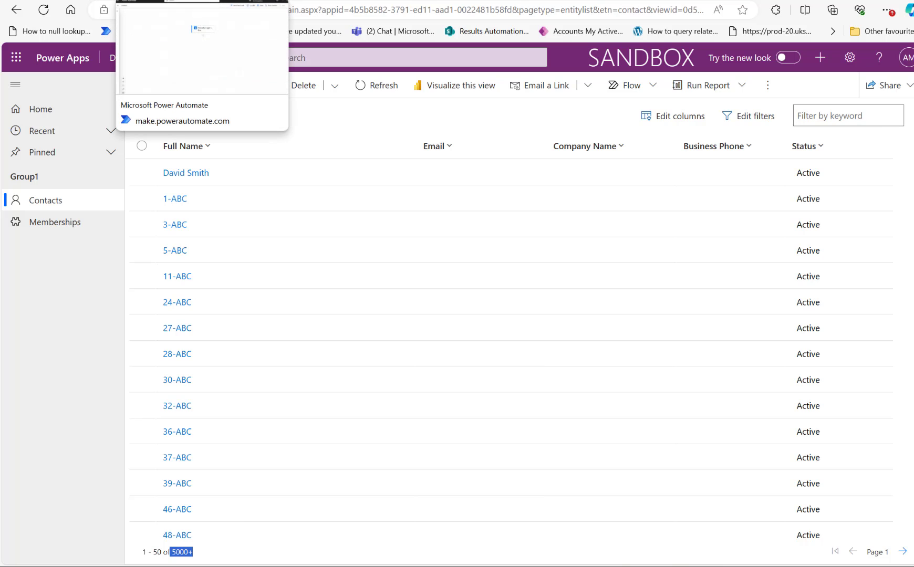
# Add an Initialize variable action after the flow's manual trigger.
pyautogui.click(202, 1)
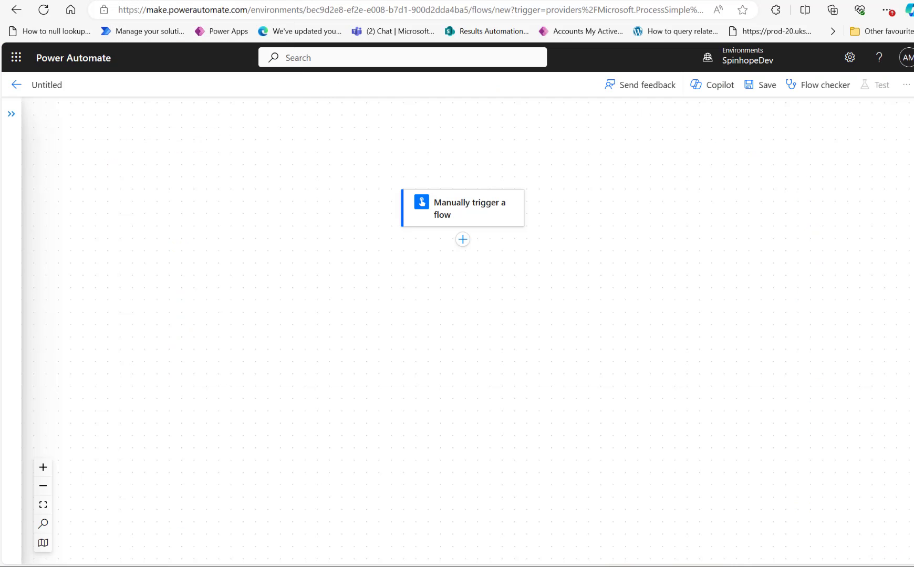
pyautogui.click(463, 241)
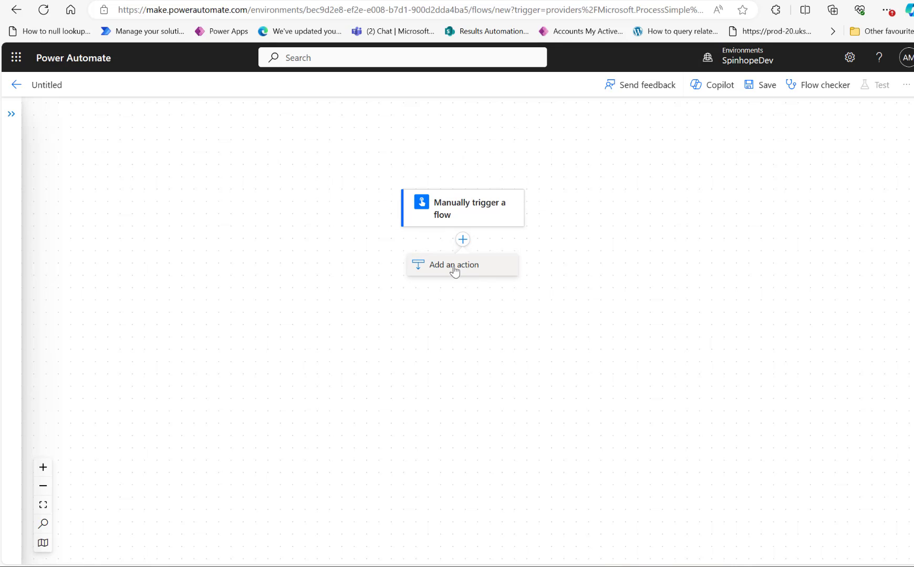
pyautogui.click(454, 267)
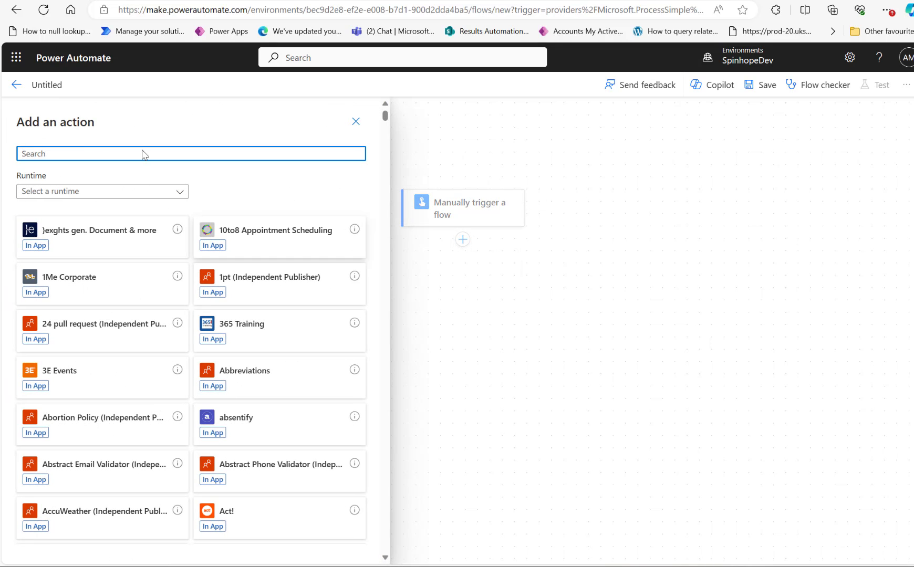
pyautogui.write('initi')
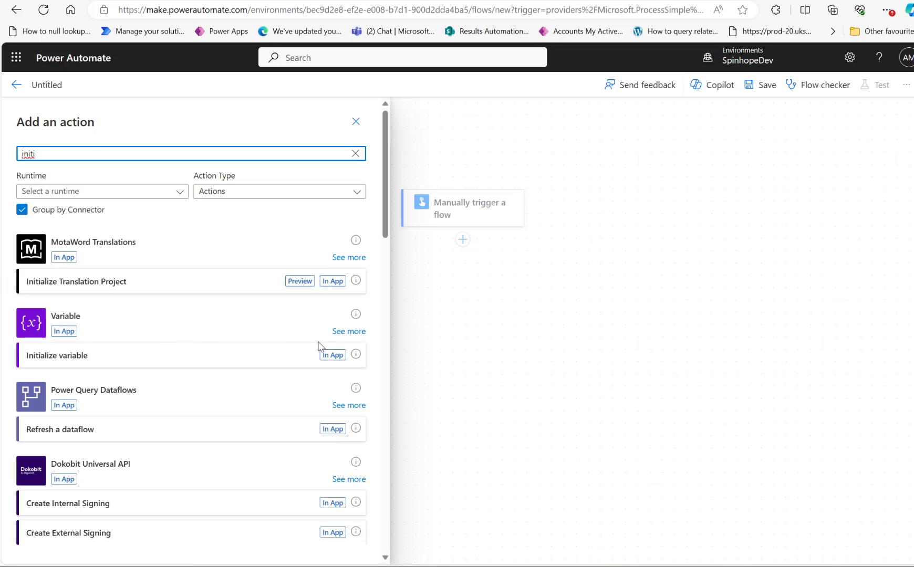
pyautogui.click(343, 356)
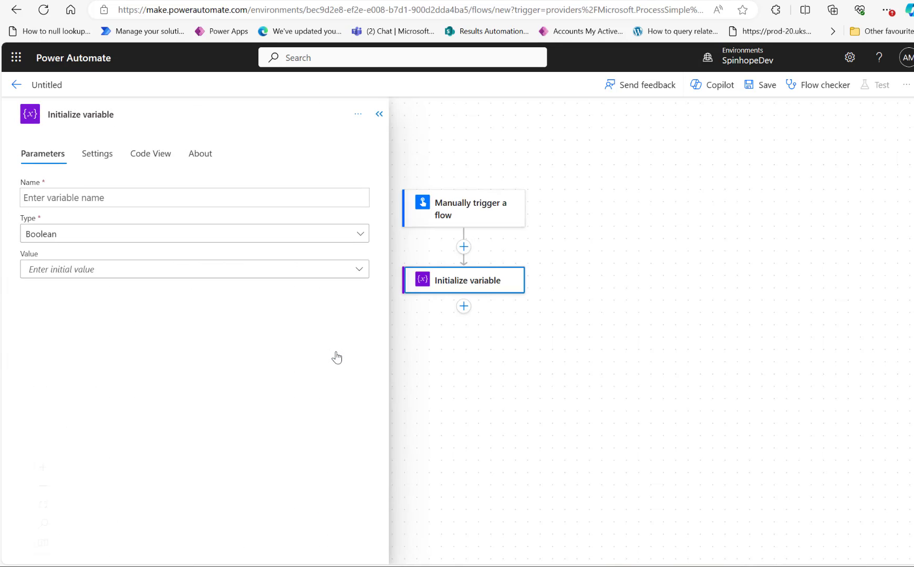
# Name the variable CurrentPage, make it Integer, and give it initial value 1.
pyautogui.click(142, 200)
pyautogui.write('C')
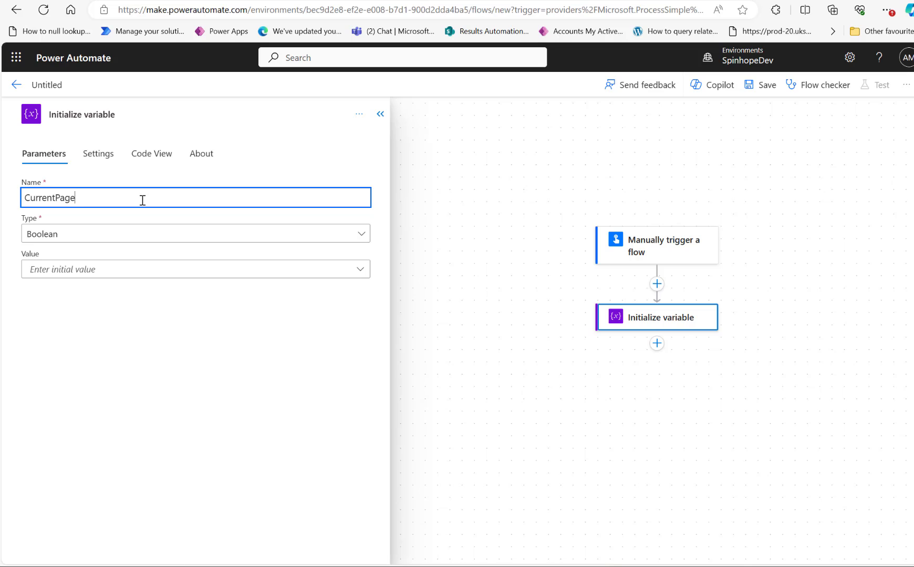
pyautogui.write('urrentPage')
pyautogui.click(114, 237)
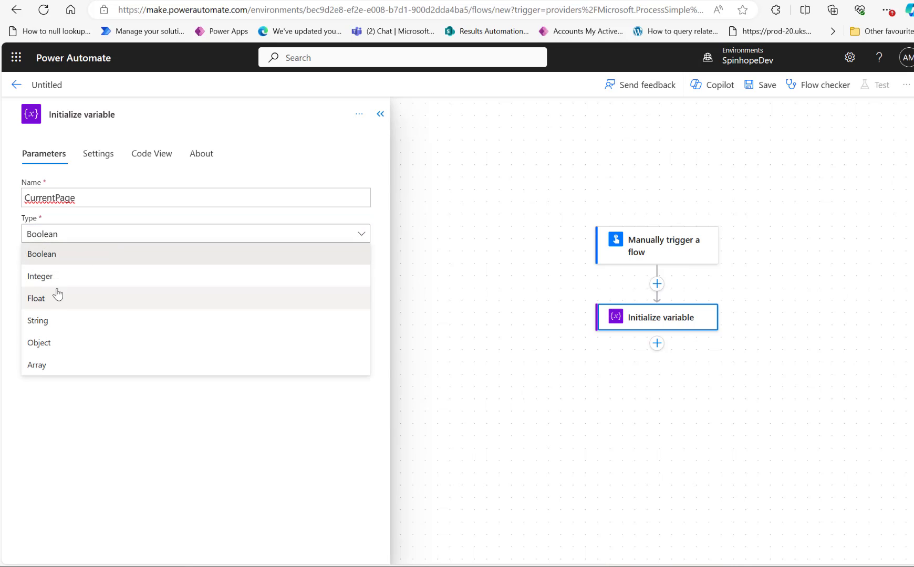
pyautogui.click(96, 268)
pyautogui.click(85, 270)
pyautogui.write('1')
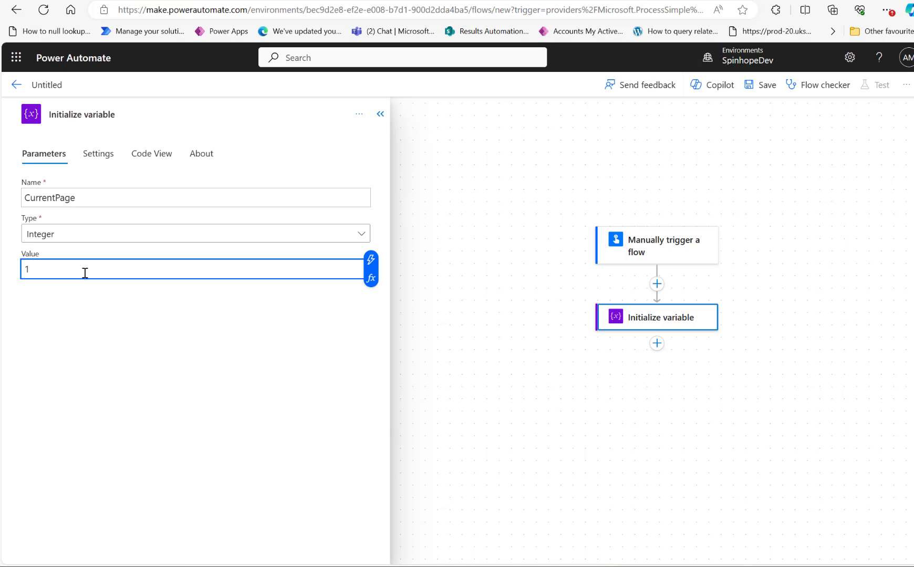
pyautogui.scroll(-3, 472, 263)
pyautogui.click(658, 206)
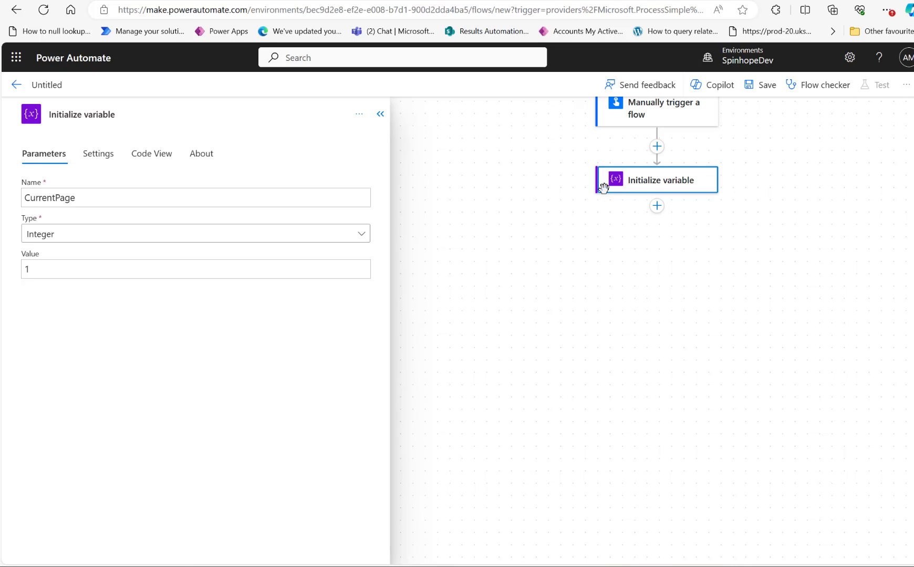
# Add a Control > Do until loop below the Initialize variable action.
pyautogui.click(657, 210)
pyautogui.click(641, 230)
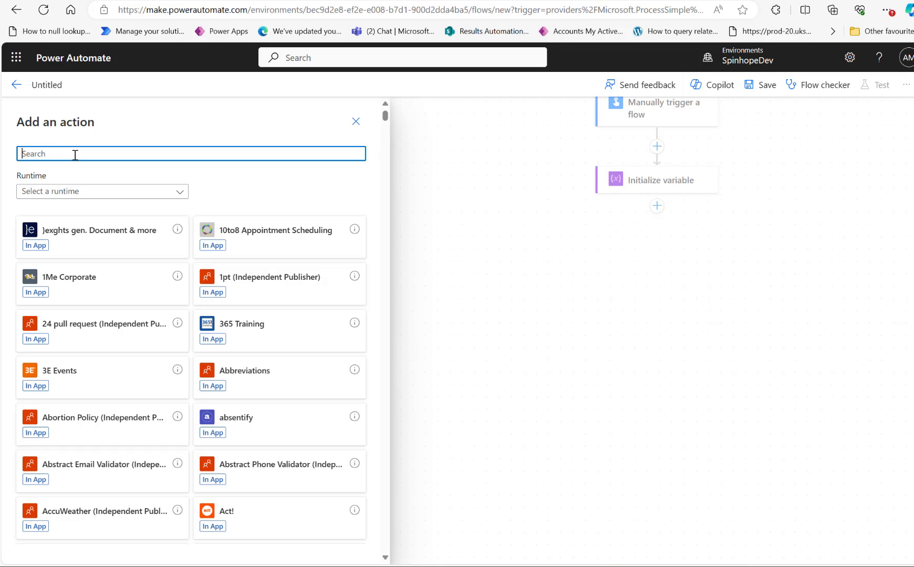
pyautogui.write('do until')
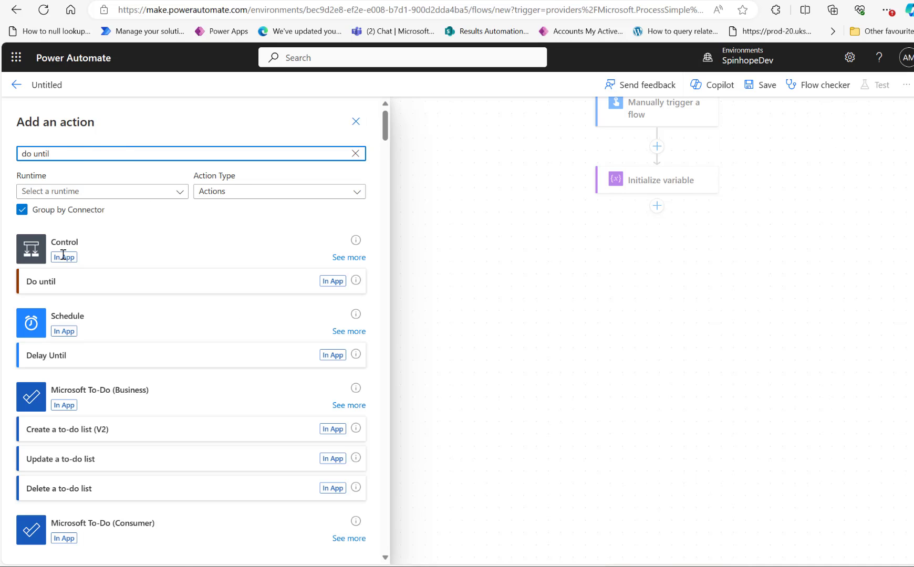
pyautogui.click(348, 257)
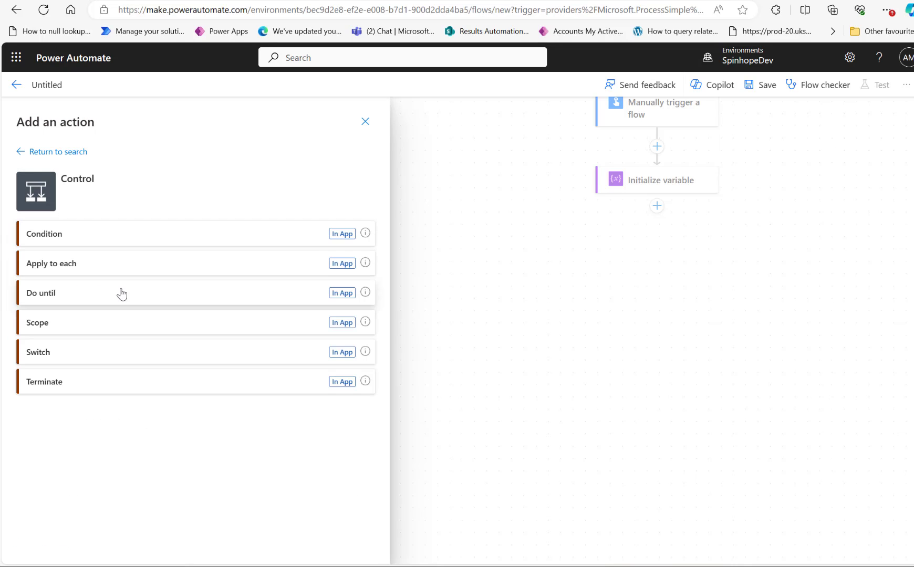
pyautogui.click(200, 293)
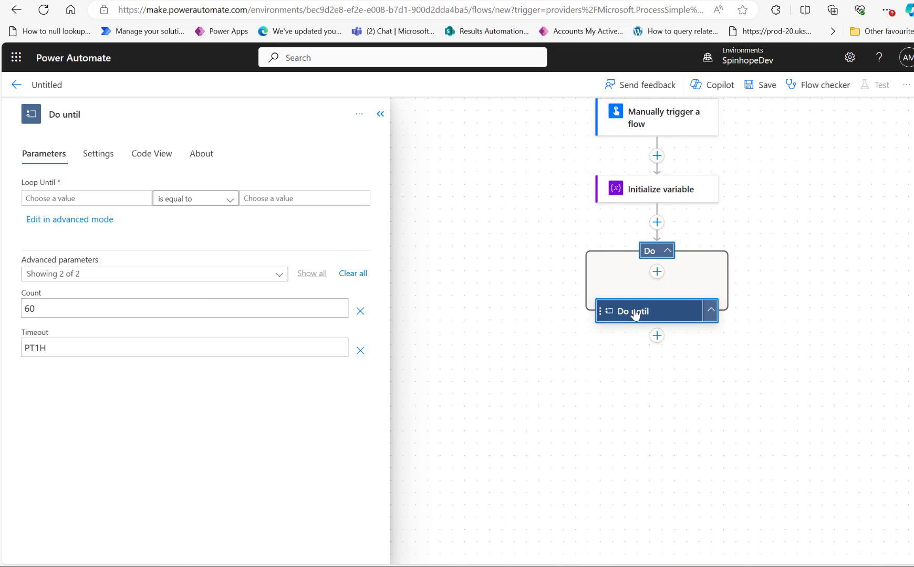
# Set the loop condition to CurrentPage is equal to 0.
pyautogui.click(91, 199)
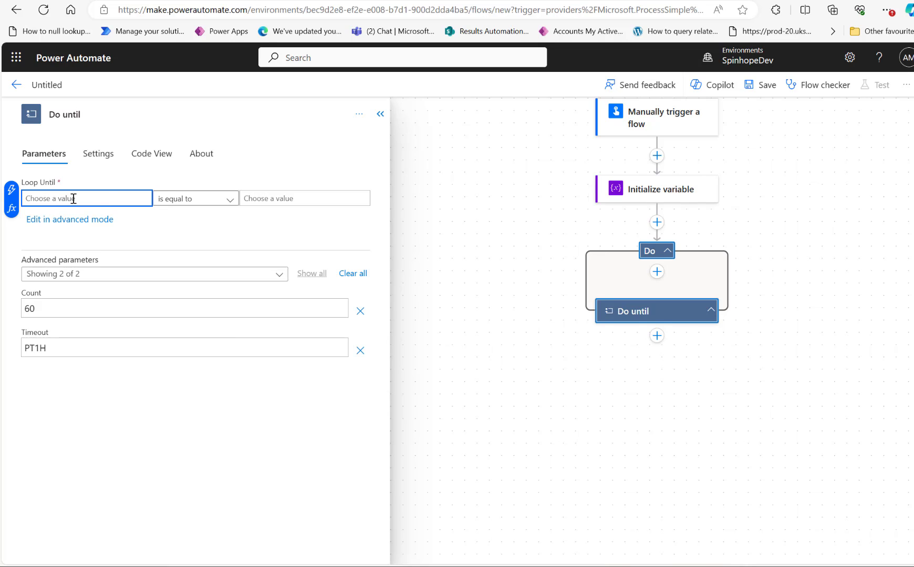
pyautogui.click(659, 196)
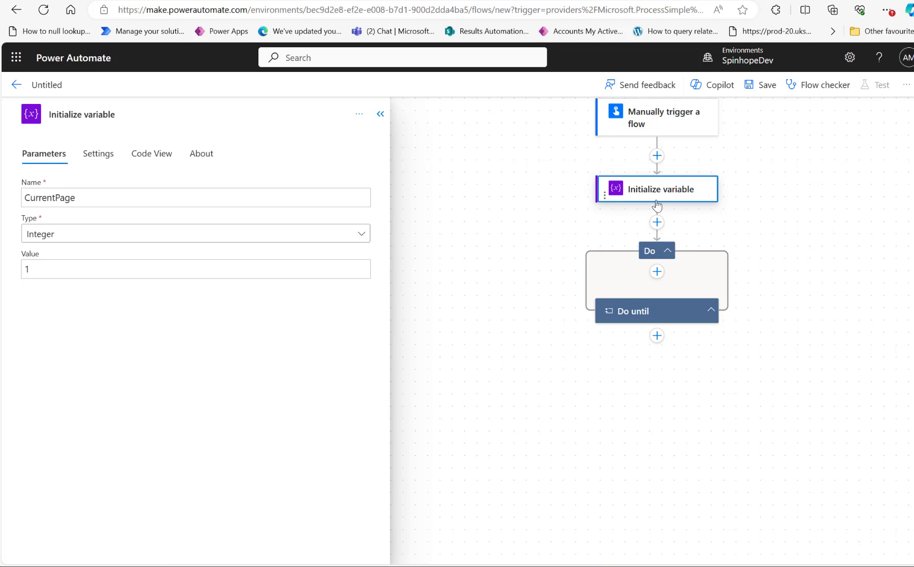
pyautogui.click(635, 316)
pyautogui.click(87, 200)
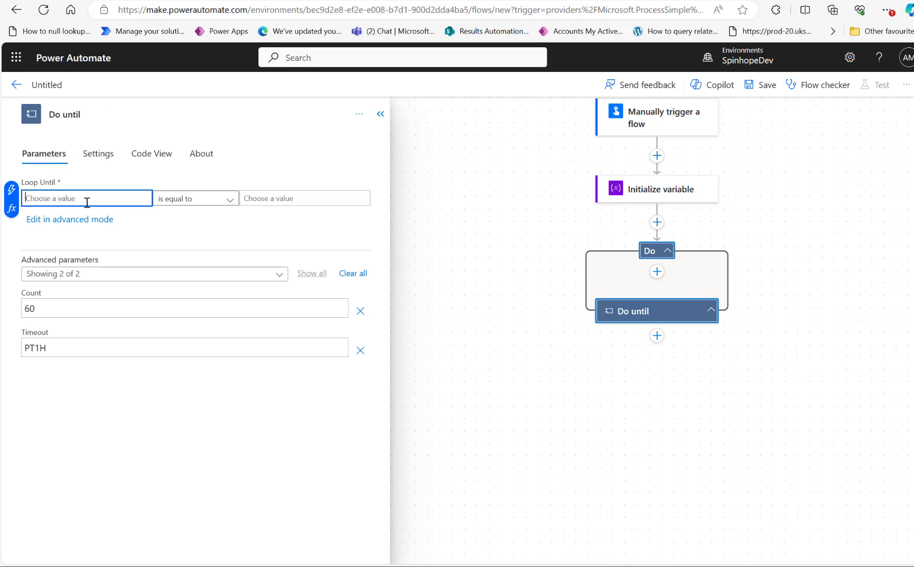
pyautogui.click(10, 193)
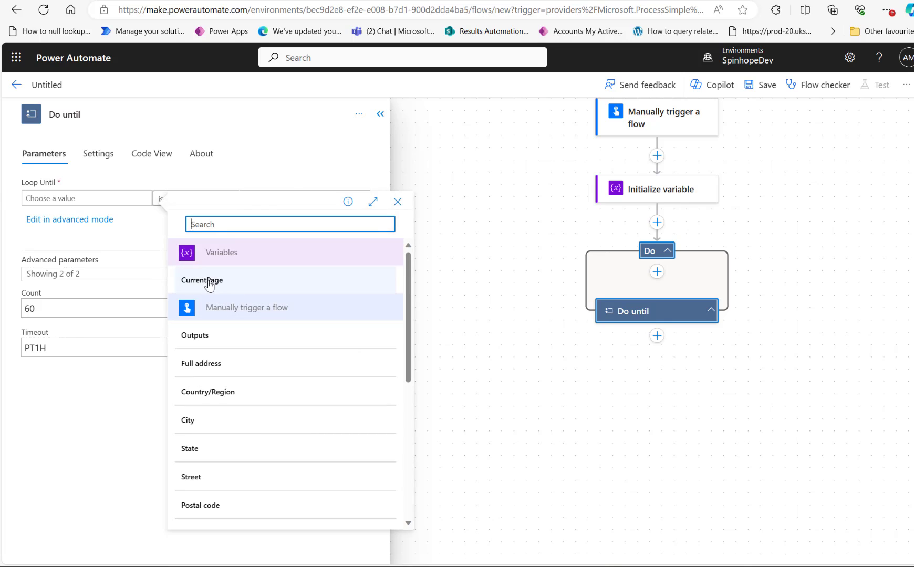
pyautogui.click(205, 281)
pyautogui.click(279, 195)
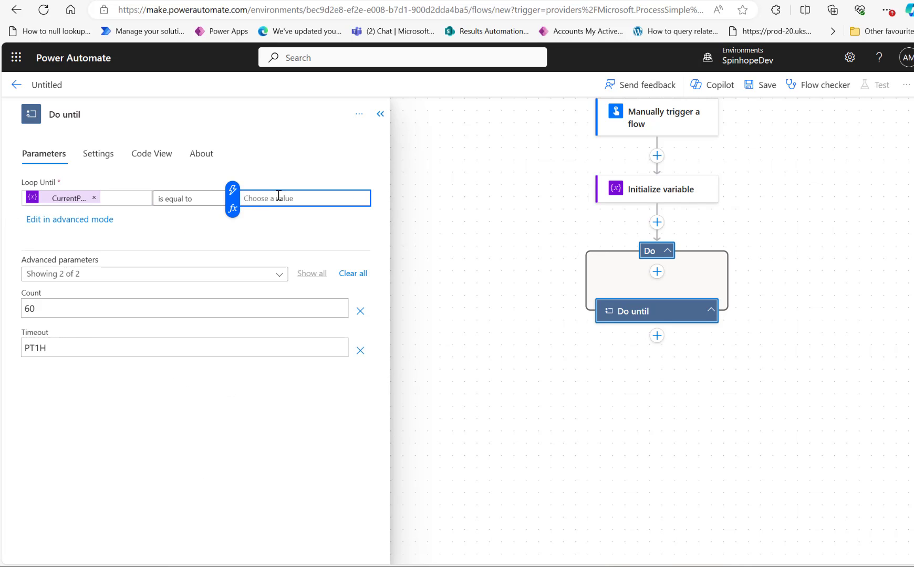
pyautogui.write('0')
pyautogui.click(477, 297)
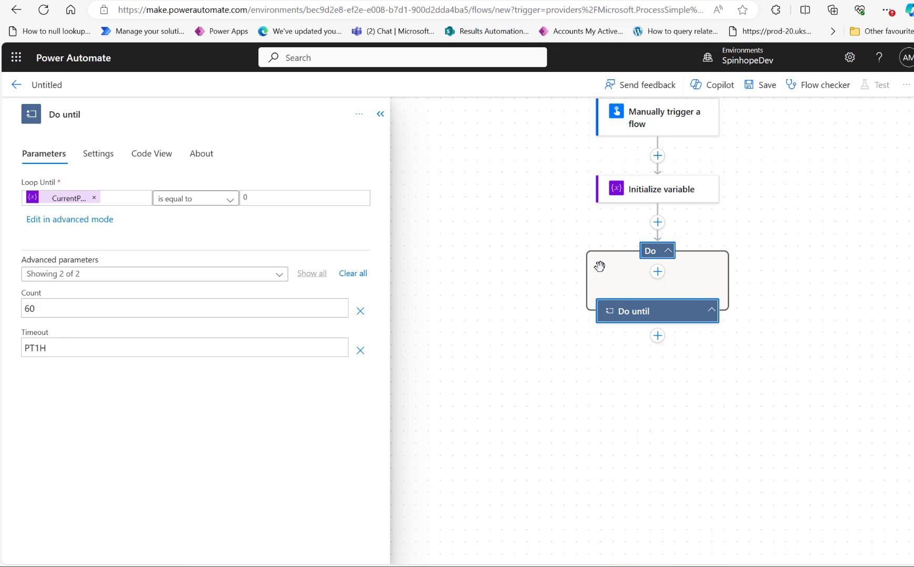
pyautogui.click(658, 272)
# Add a Dataverse List rows action inside the loop with table name 'contact'.
pyautogui.click(663, 297)
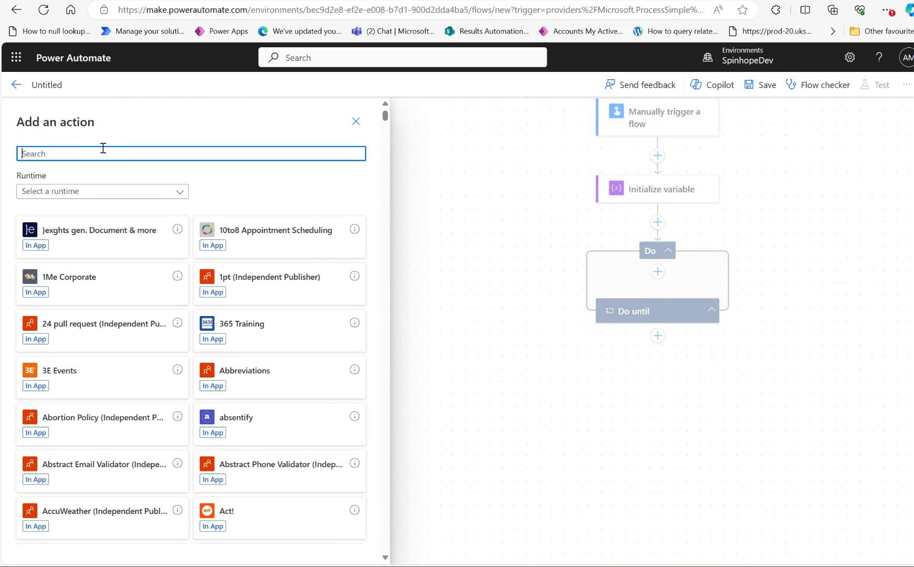
pyautogui.write('lis')
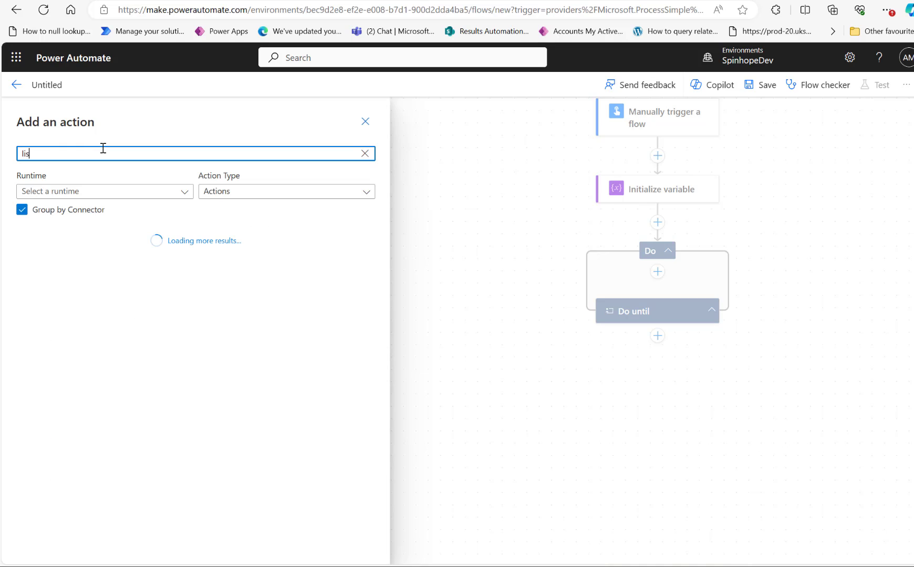
pyautogui.write('t rows')
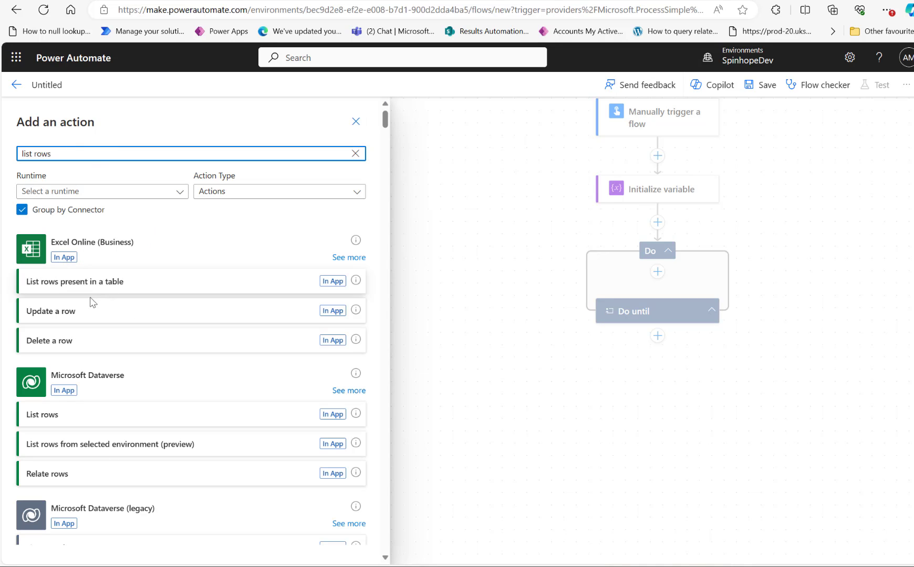
pyautogui.click(69, 425)
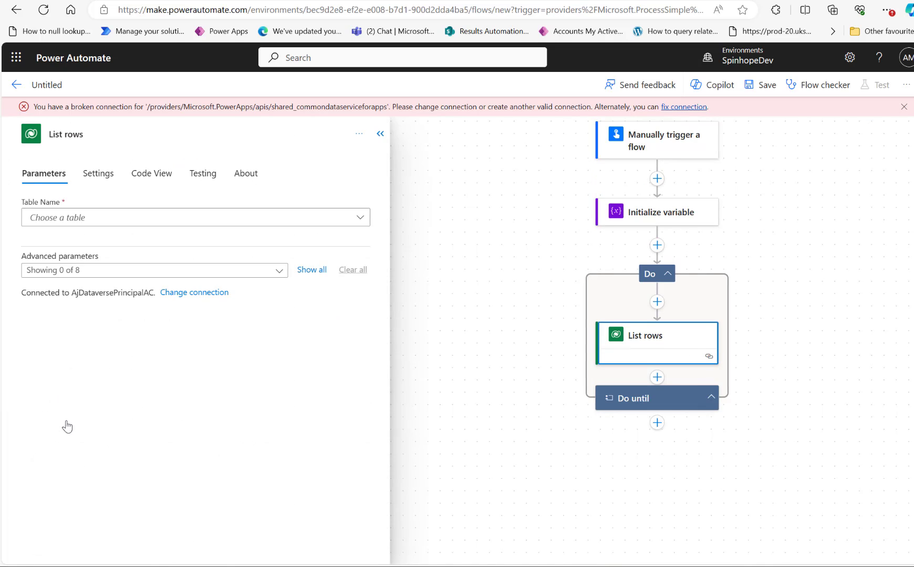
pyautogui.click(249, 226)
pyautogui.write('contacts')
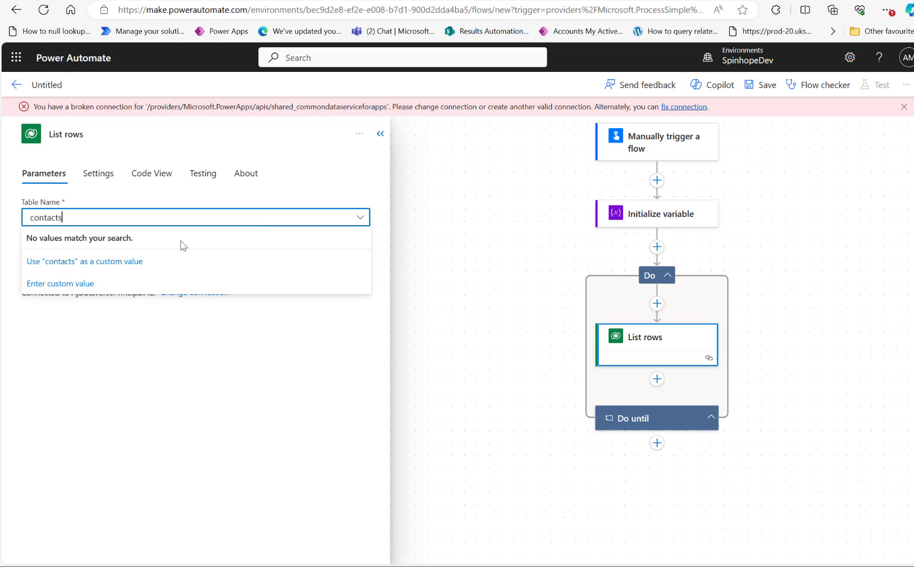
pyautogui.press('BackSpace')
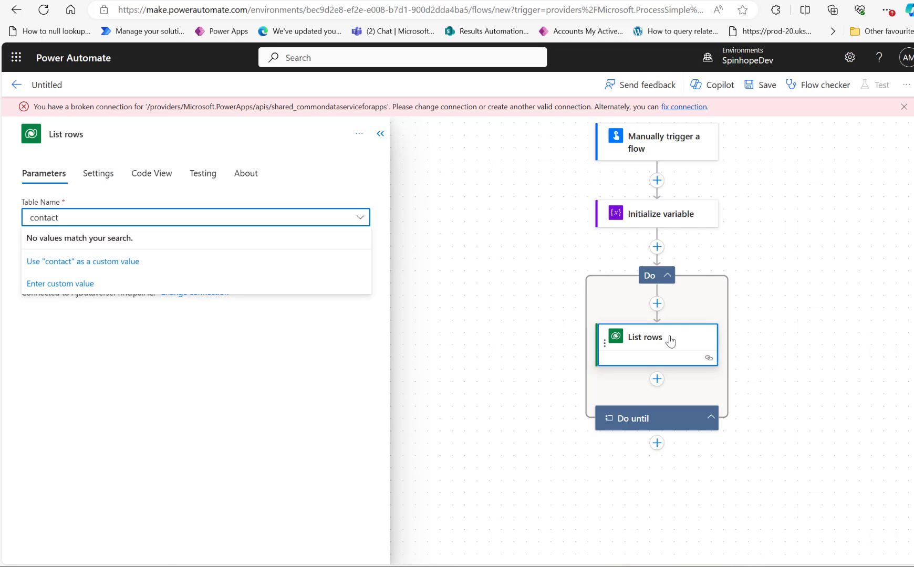
pyautogui.press('Down')
pyautogui.press('Return')
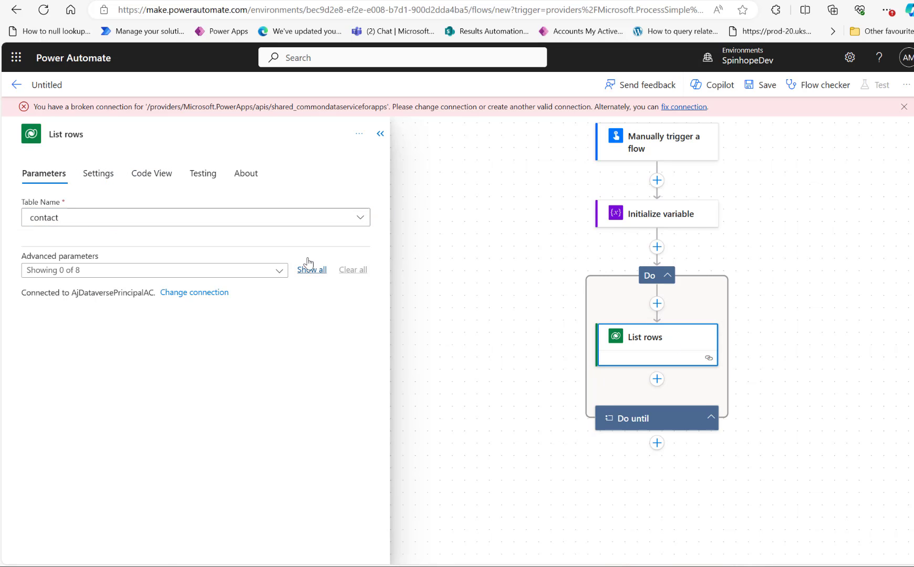
# Look over the List rows Settings, then return to its Parameters.
pyautogui.click(359, 136)
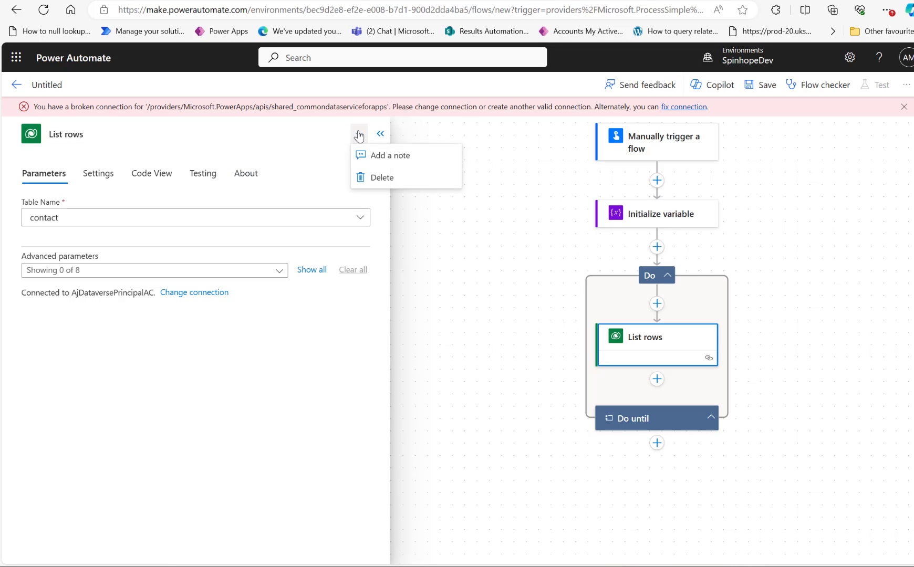
pyautogui.click(94, 175)
pyautogui.scroll(-1, 245, 368)
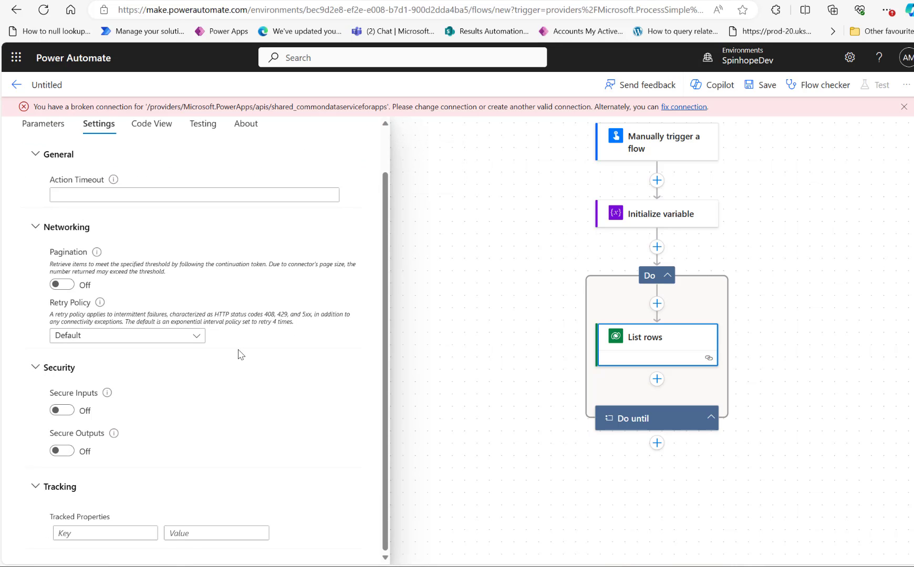
pyautogui.scroll(1, 235, 351)
pyautogui.click(48, 178)
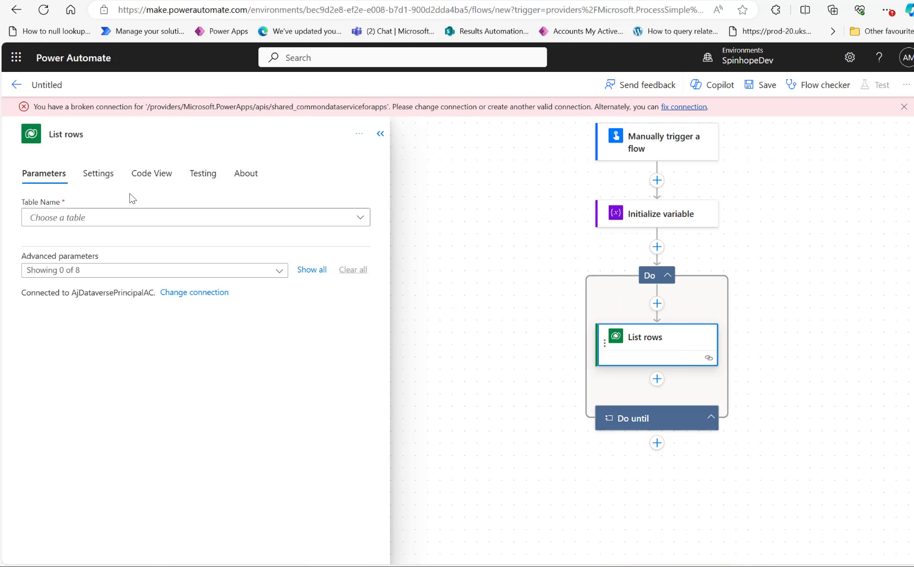
# Switch List rows to the user's own account connection and set the table to Contacts.
pyautogui.click(184, 293)
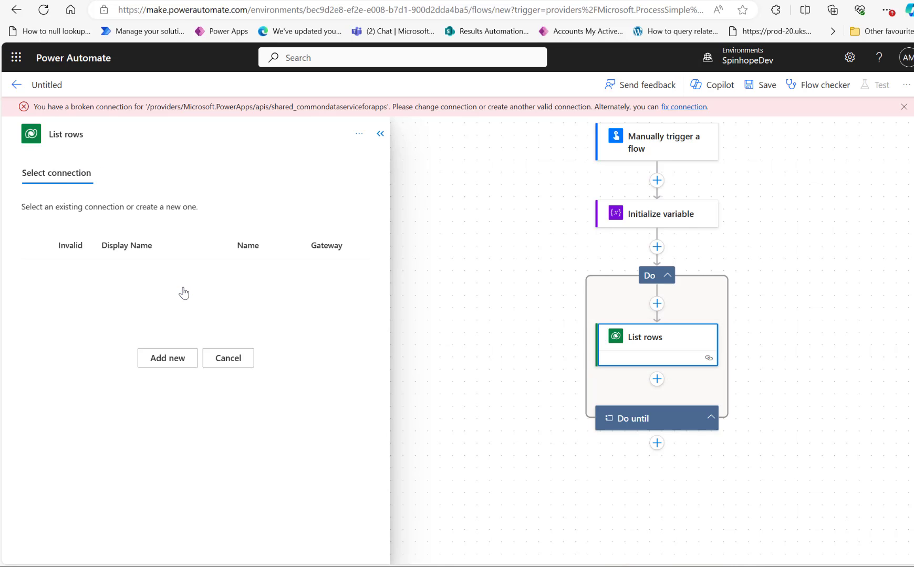
pyautogui.click(227, 329)
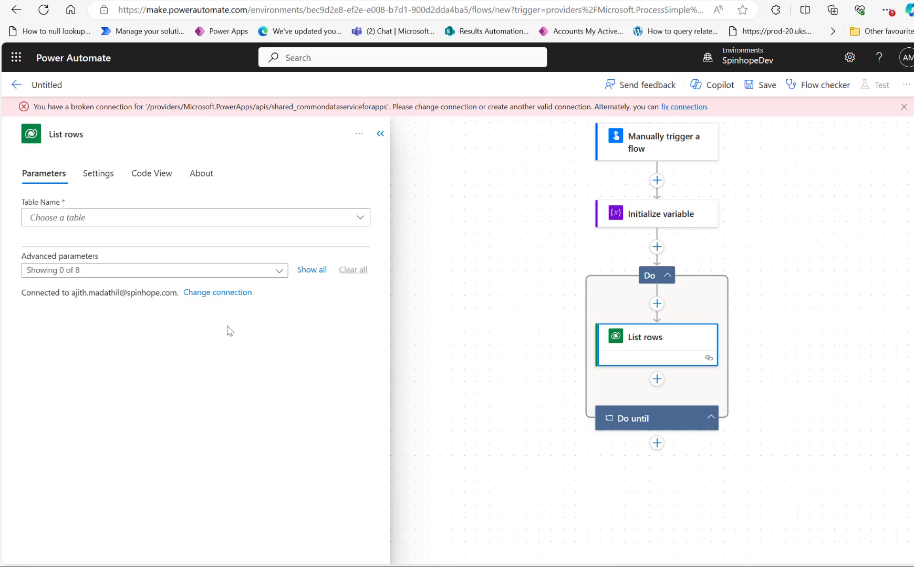
pyautogui.click(116, 220)
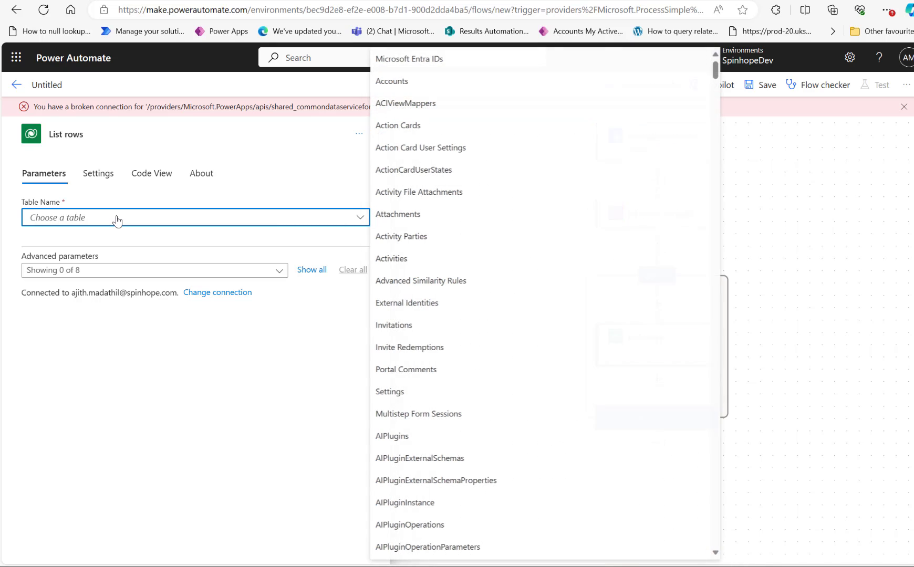
pyautogui.write('contact')
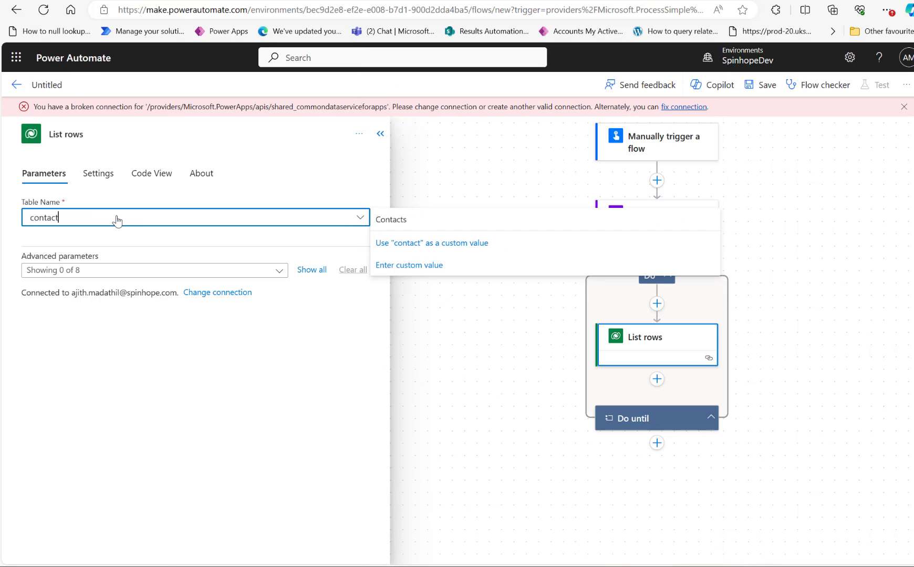
pyautogui.click(404, 224)
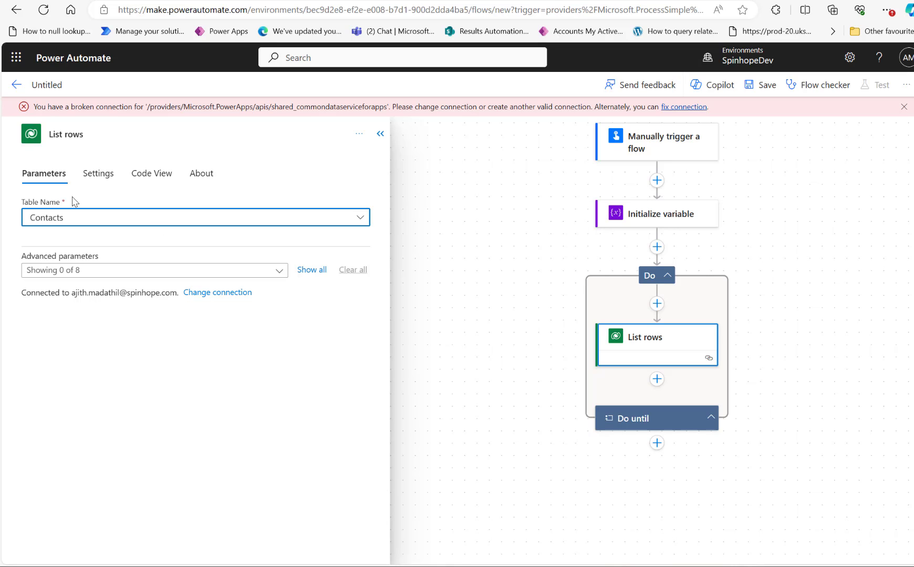
# Turn Pagination on in the List rows settings, then turn it back off.
pyautogui.click(98, 174)
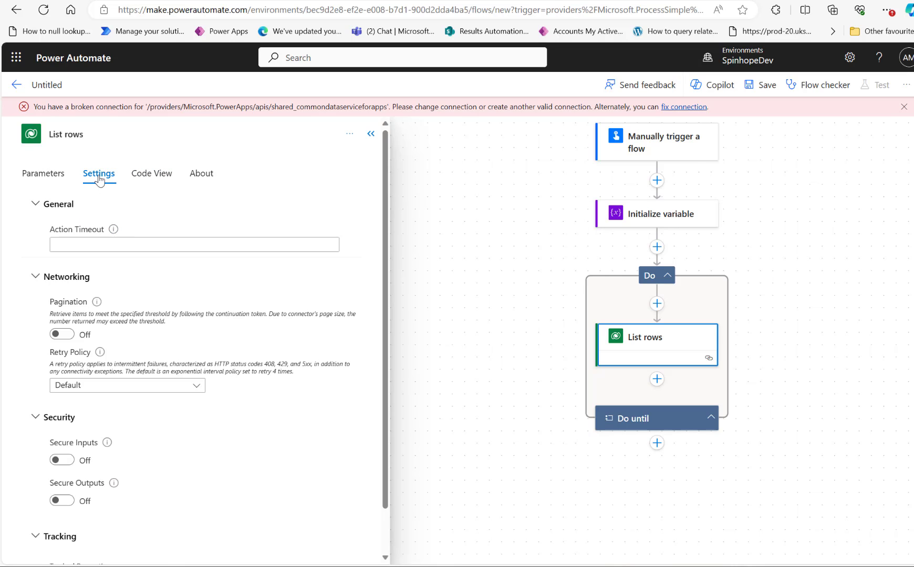
pyautogui.click(58, 336)
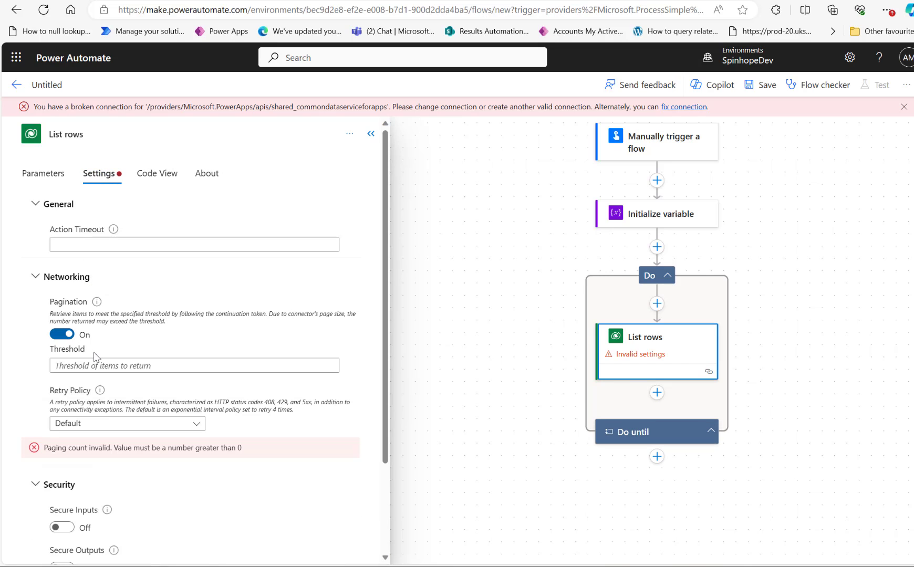
pyautogui.click(92, 368)
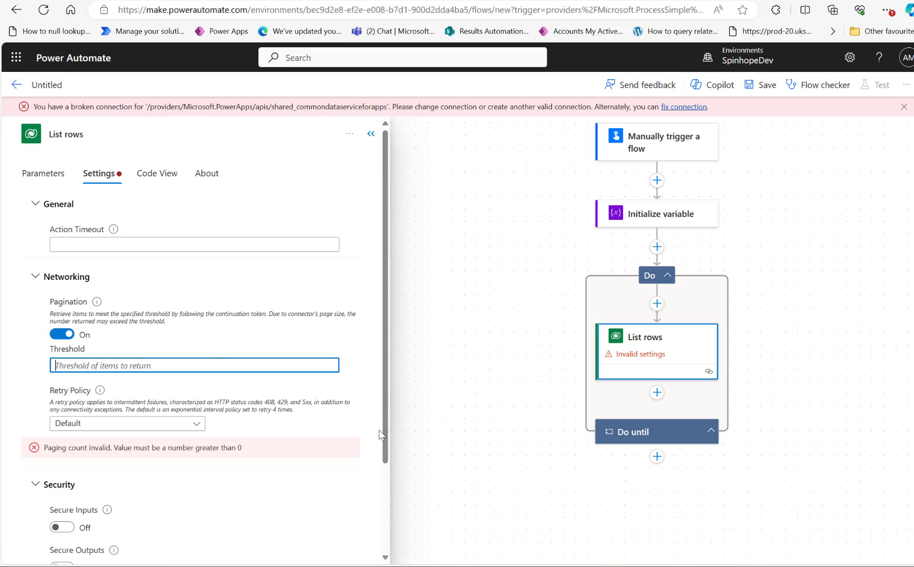
pyautogui.click(49, 177)
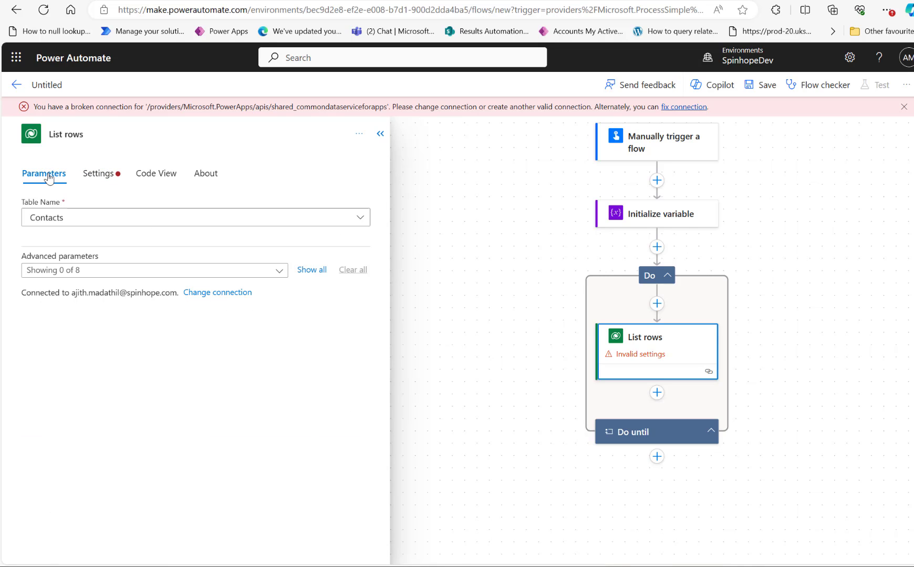
pyautogui.click(108, 178)
pyautogui.click(62, 335)
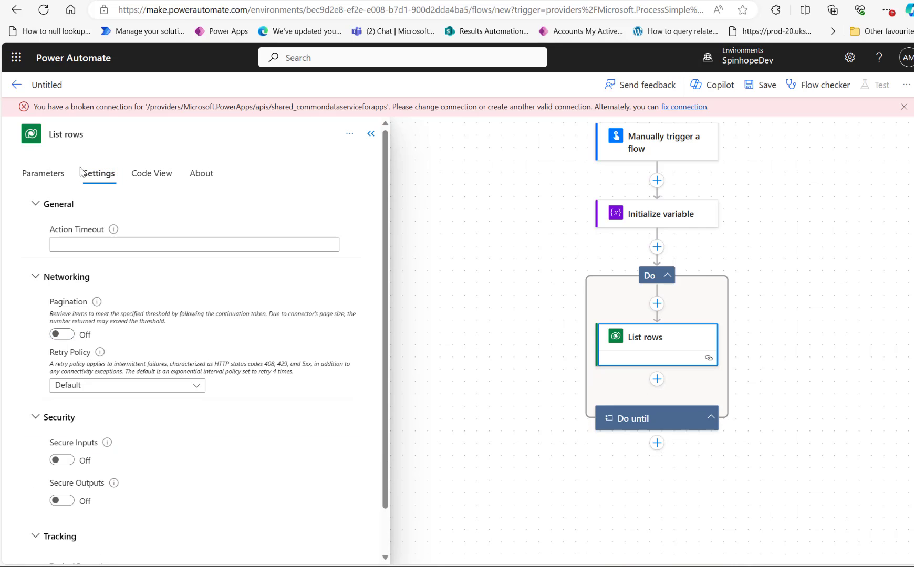
pyautogui.click(42, 179)
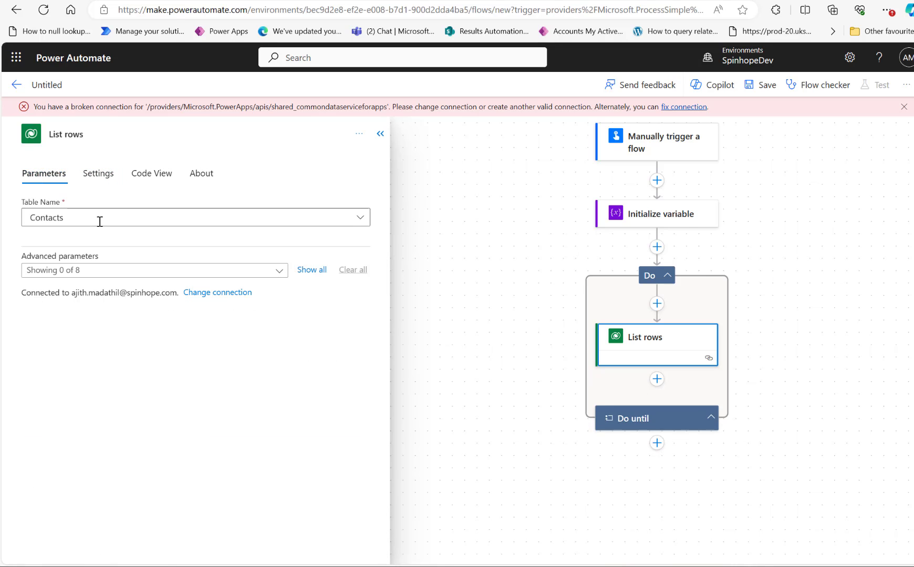
# Add the Fetch Xml Query advanced parameter to List rows.
pyautogui.click(657, 347)
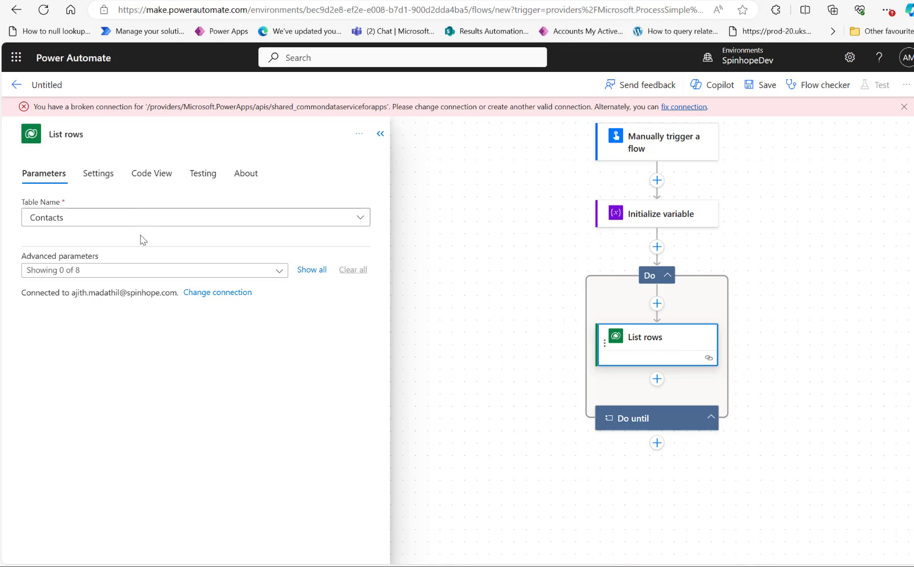
pyautogui.click(102, 269)
pyautogui.click(72, 407)
pyautogui.click(72, 408)
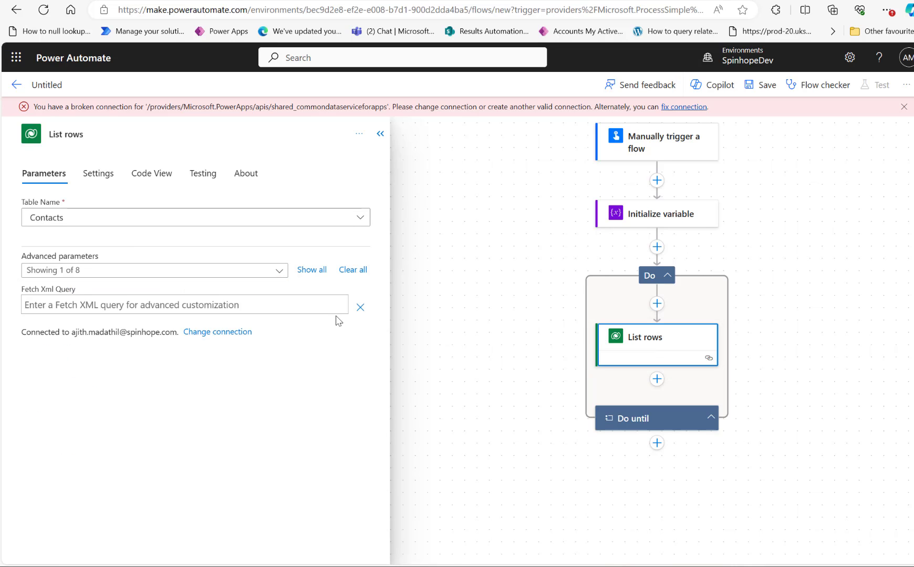
pyautogui.click(182, 306)
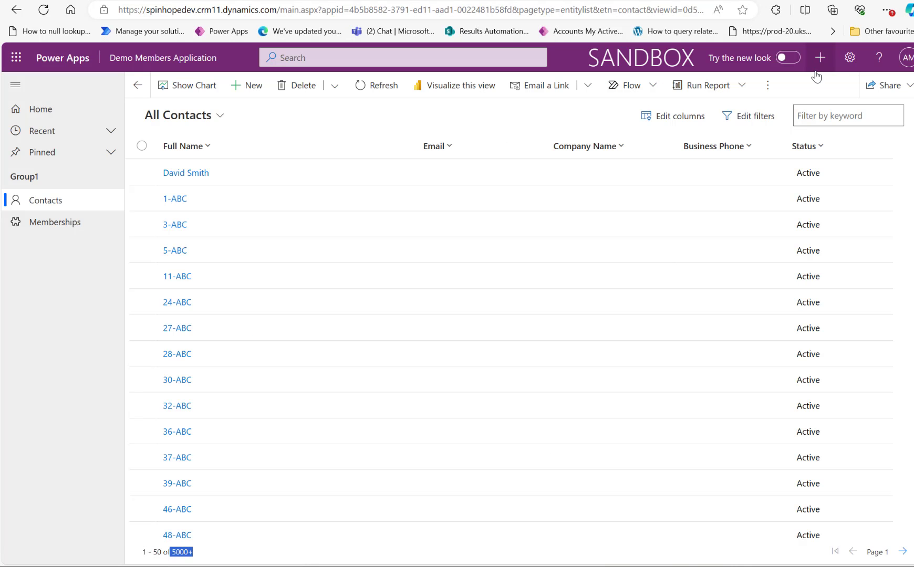
# Turn on the new look, return to All Contacts, and open then cancel Edit filters.
pyautogui.click(850, 59)
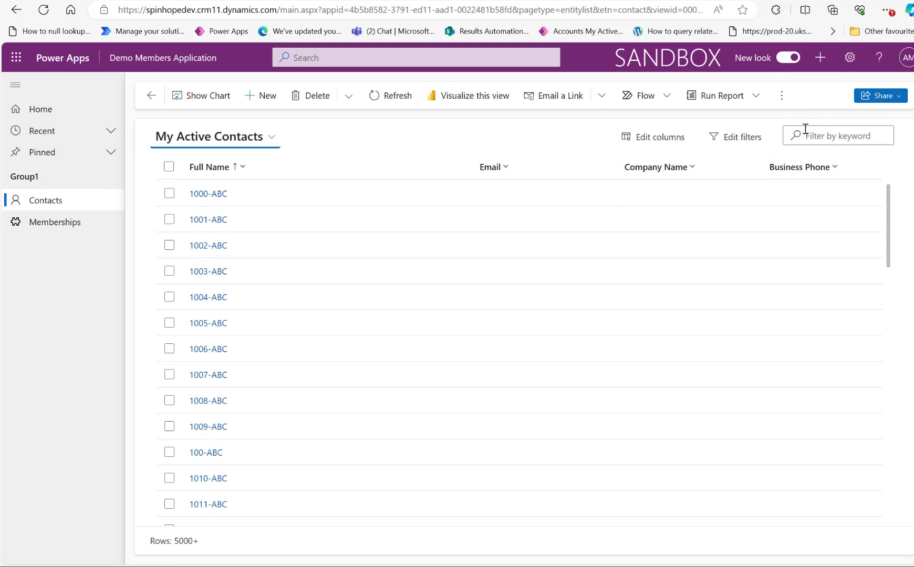
pyautogui.click(782, 100)
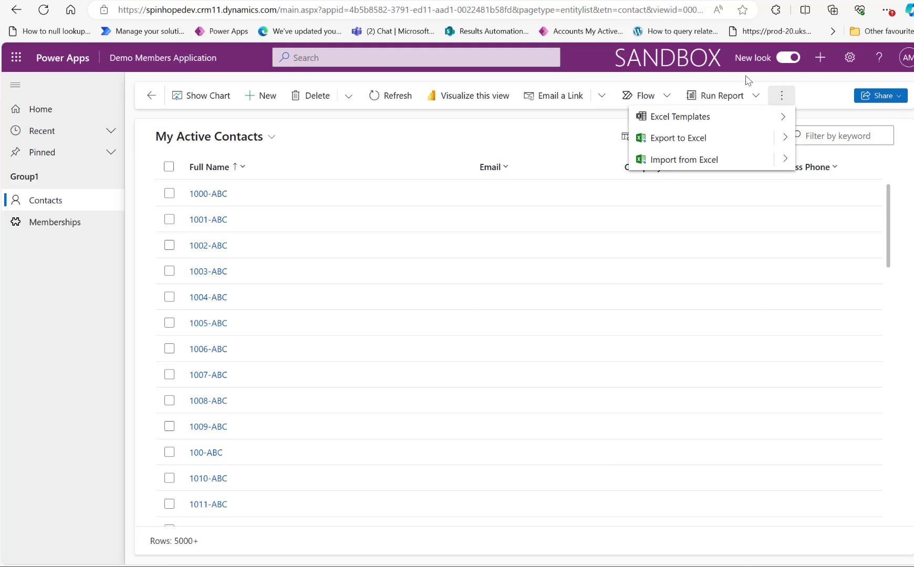
pyautogui.click(846, 59)
pyautogui.click(555, 123)
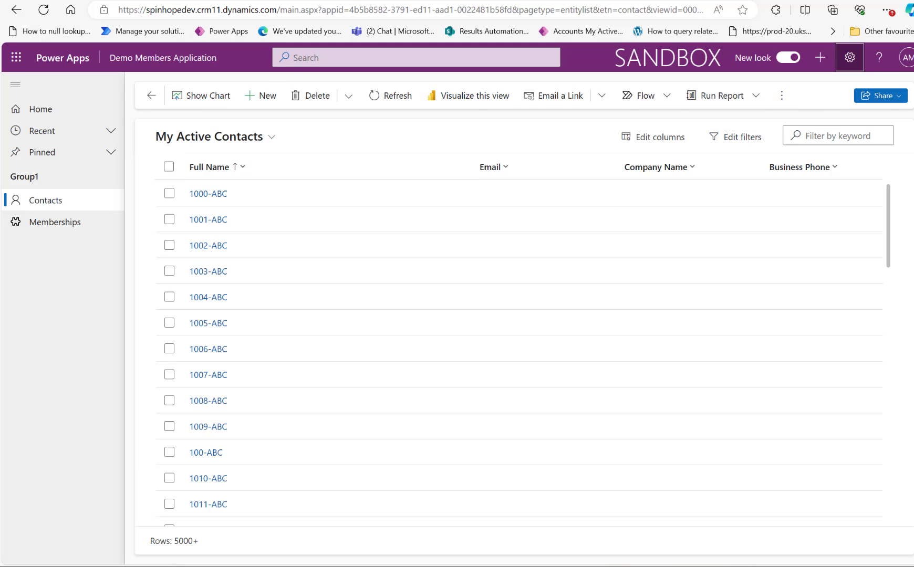
pyautogui.hotkey('alt', 'Left')
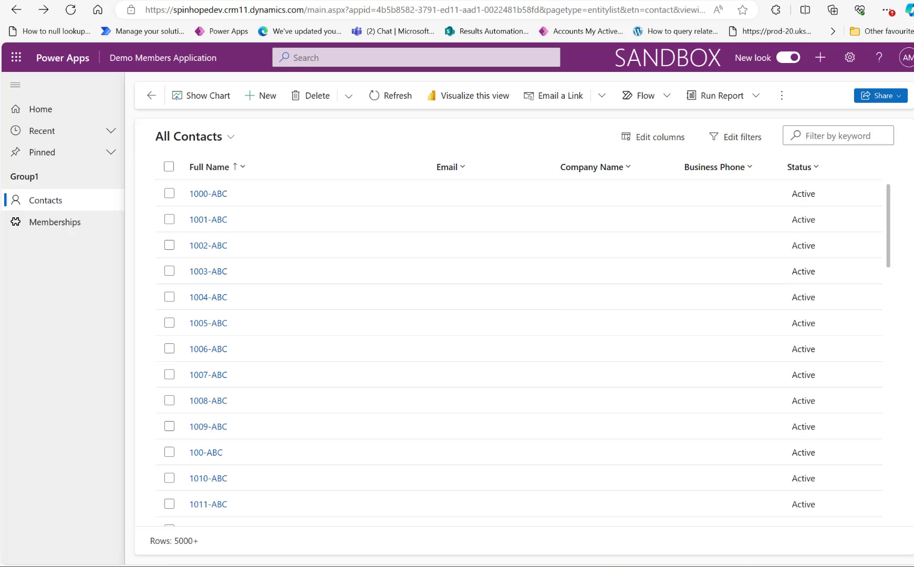
pyautogui.click(728, 143)
pyautogui.click(882, 547)
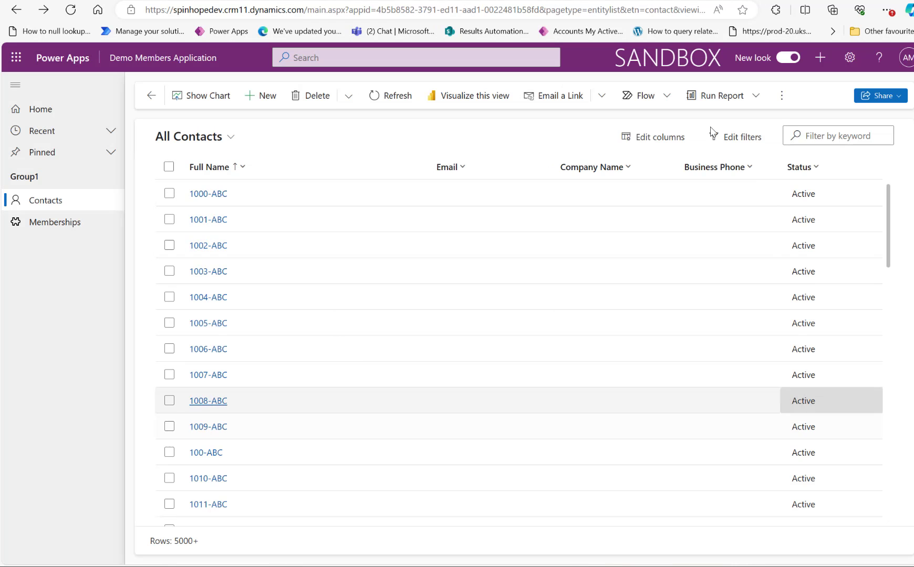
# Add a filter condition row on the Full Name field in Edit filters.
pyautogui.click(729, 140)
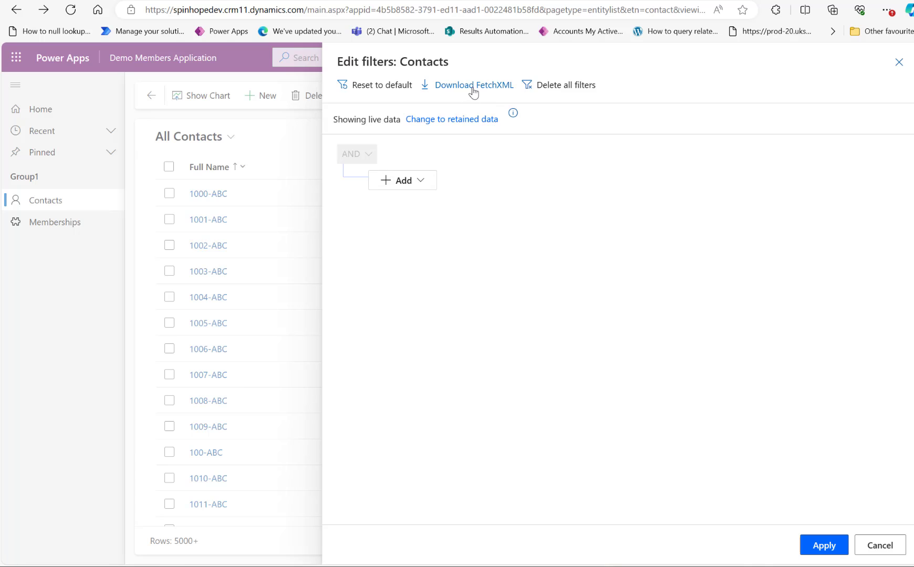
pyautogui.click(415, 180)
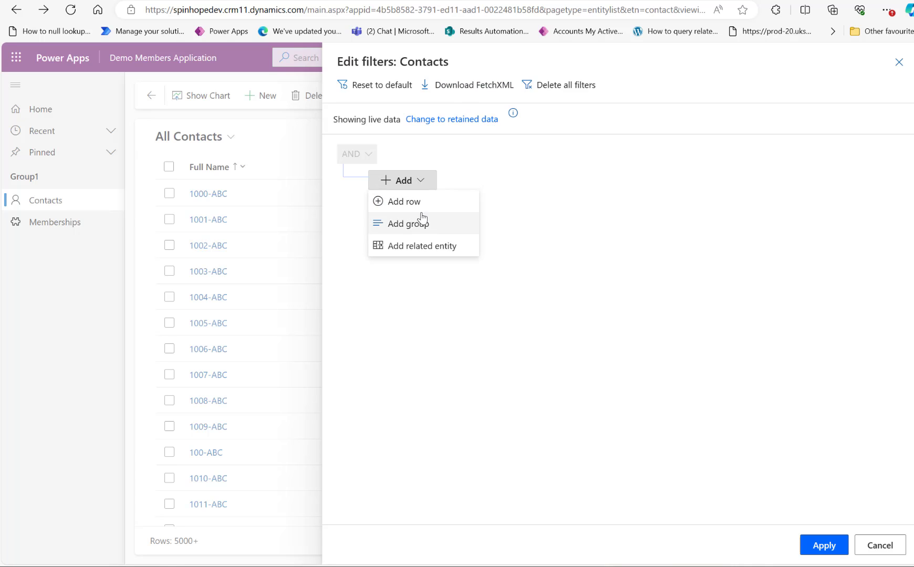
pyautogui.click(412, 203)
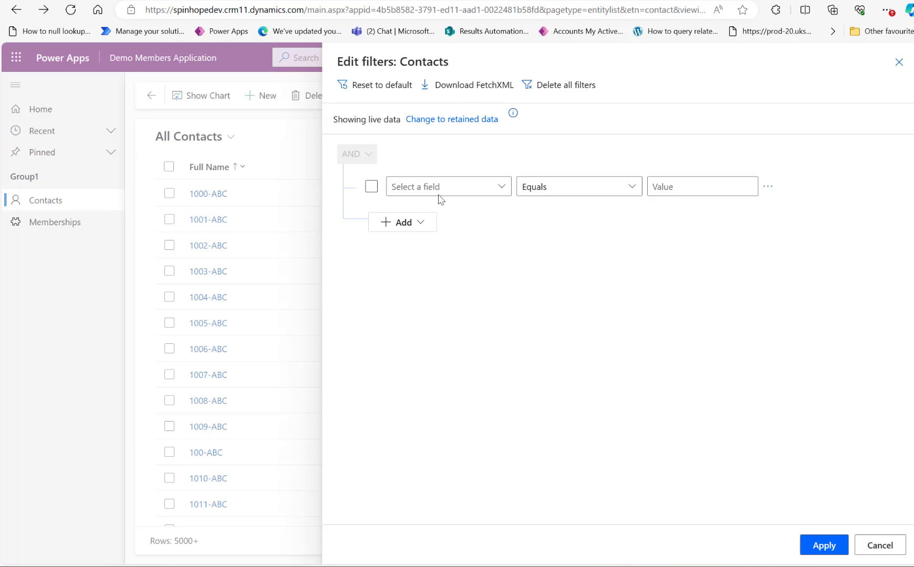
pyautogui.click(502, 190)
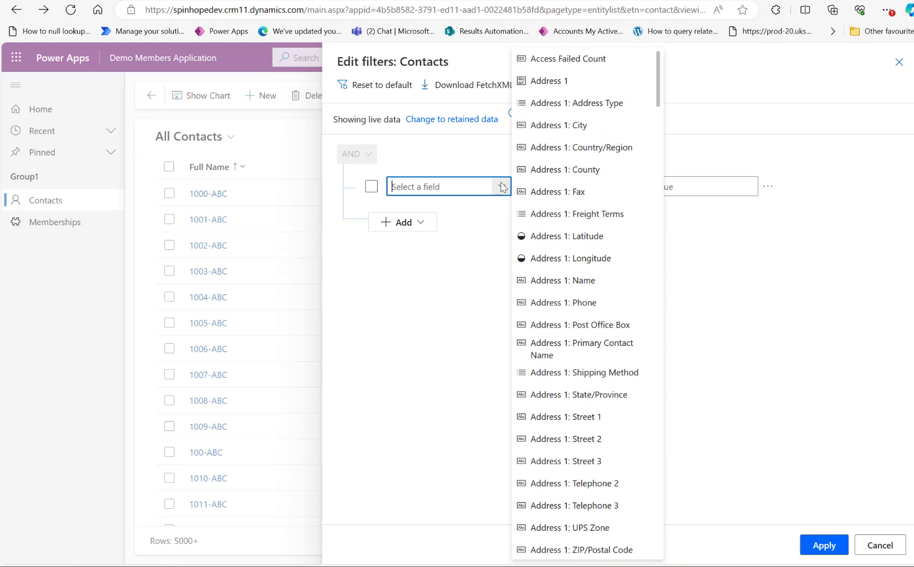
pyautogui.write('Full Name')
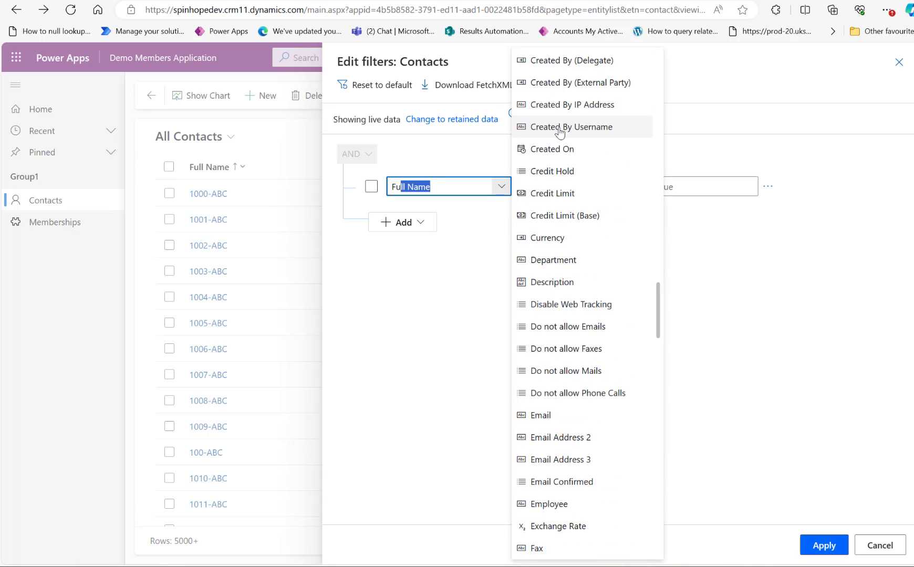
pyautogui.click(421, 271)
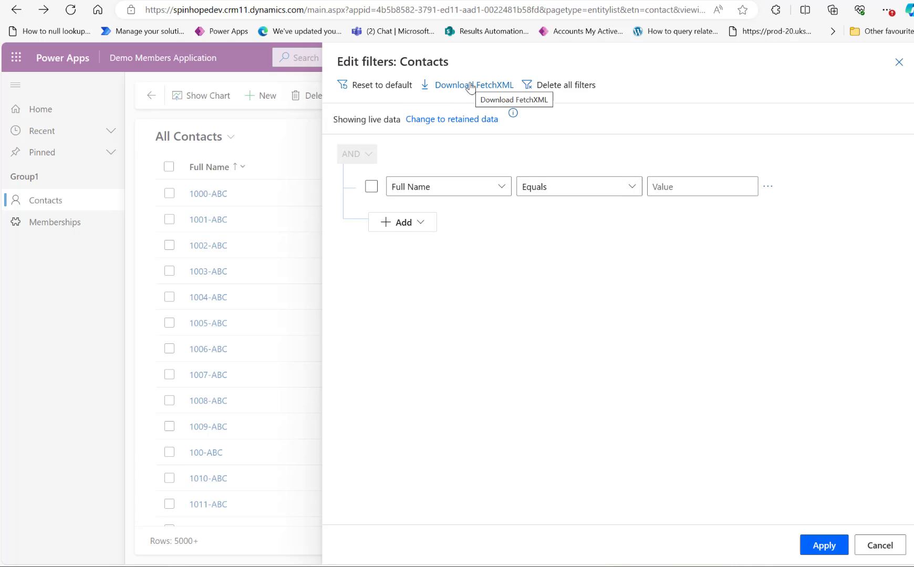
pyautogui.click(412, 223)
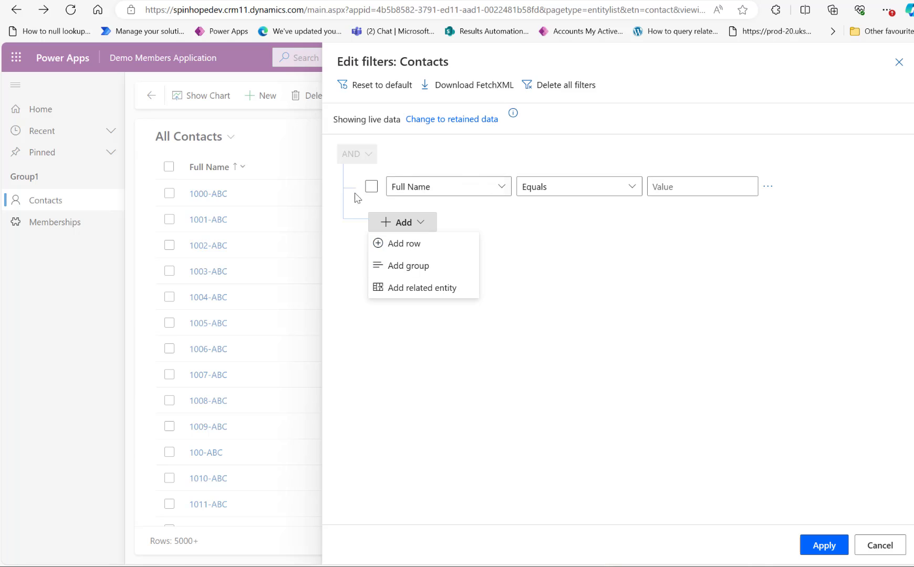
pyautogui.click(561, 277)
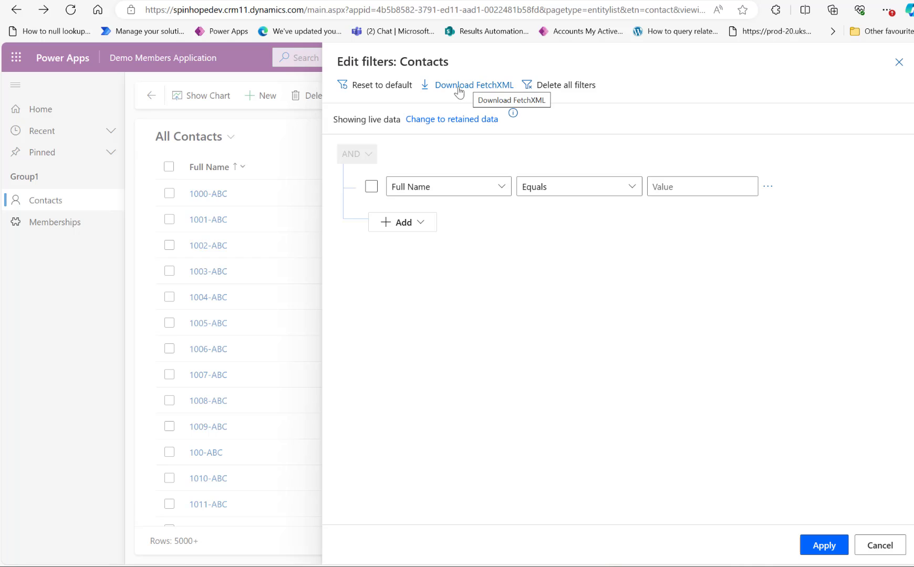
# Enter 'test' as the Full Name Equals value and download the filter as FetchXML.
pyautogui.click(483, 91)
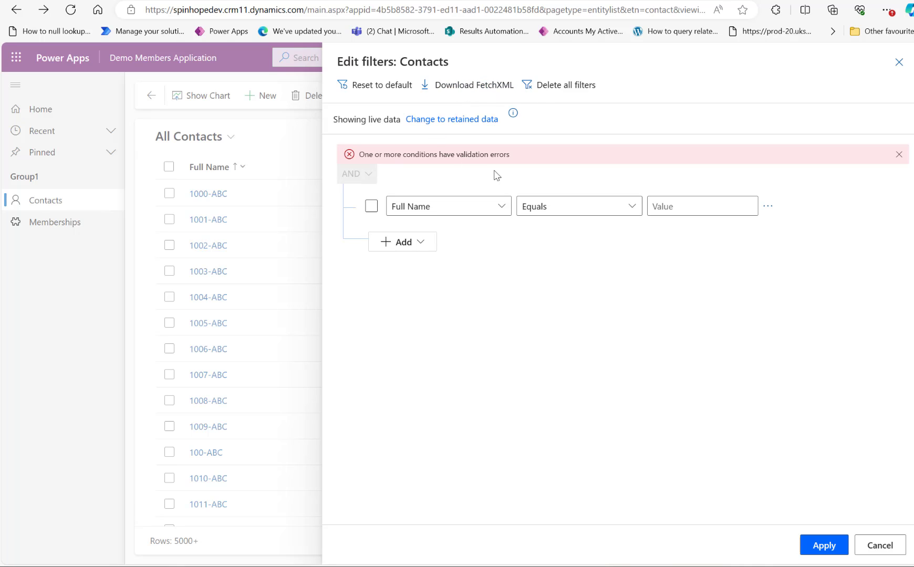
pyautogui.click(682, 207)
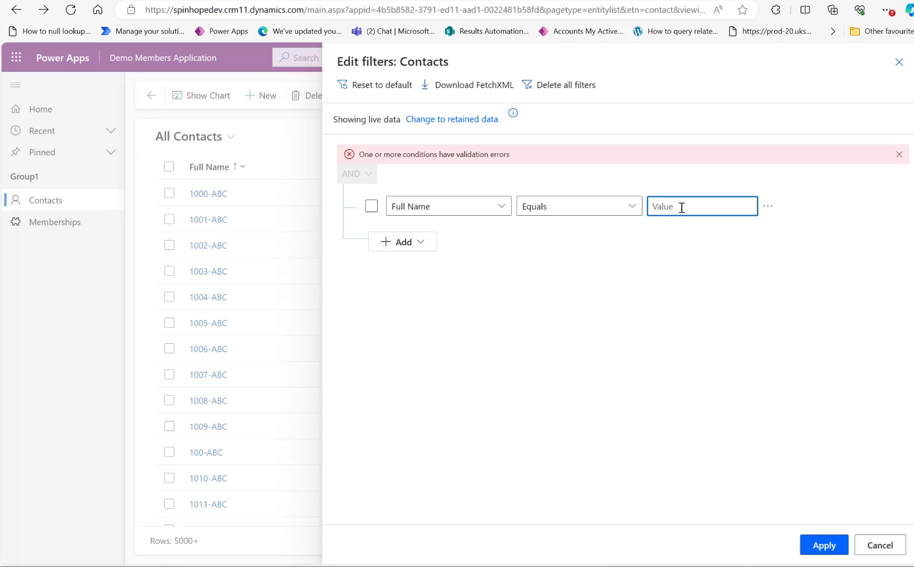
pyautogui.write('test')
pyautogui.click(625, 288)
# Keep FetchXML (52).xml, open it maximized in Code Writer, and format the document.
pyautogui.click(462, 85)
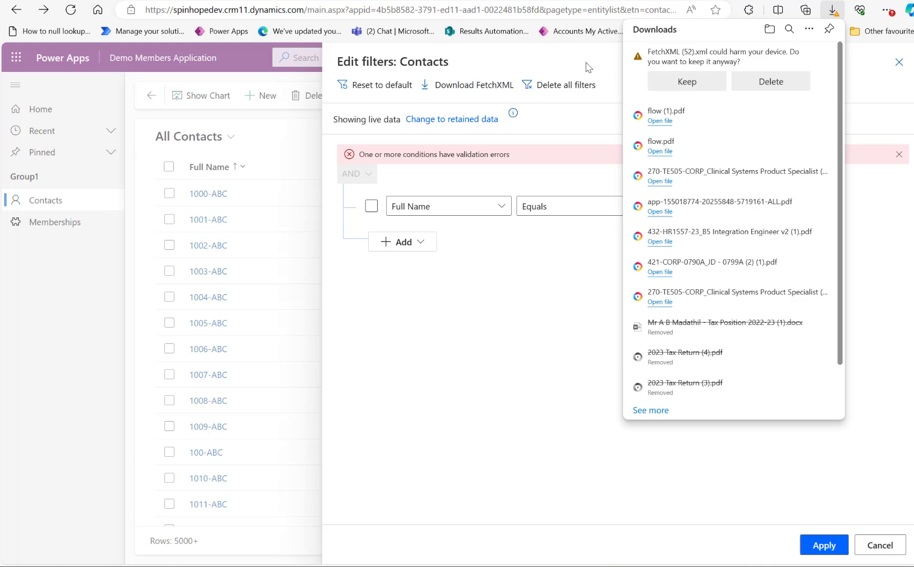
pyautogui.click(688, 81)
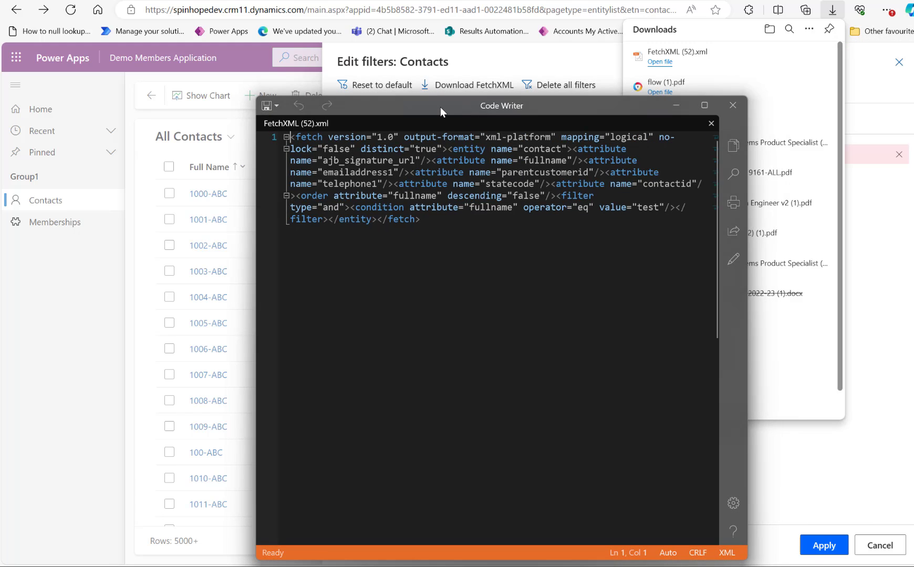
pyautogui.doubleClick(440, 106)
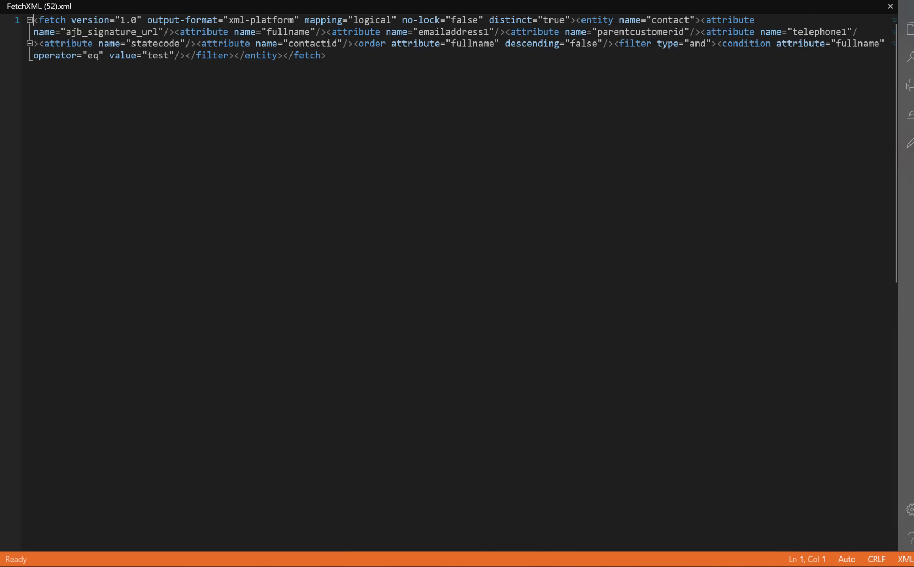
pyautogui.click(909, 114)
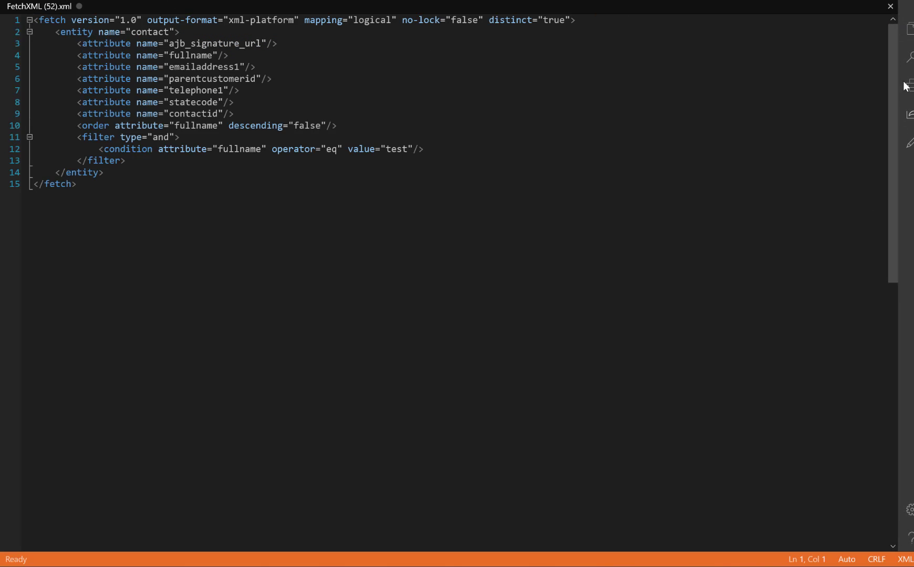
pyautogui.click(909, 142)
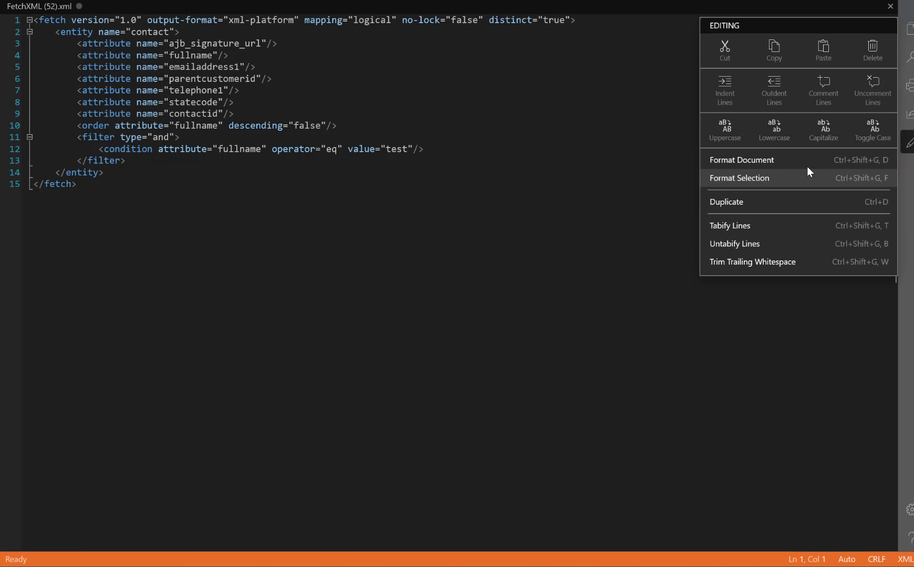
pyautogui.click(597, 170)
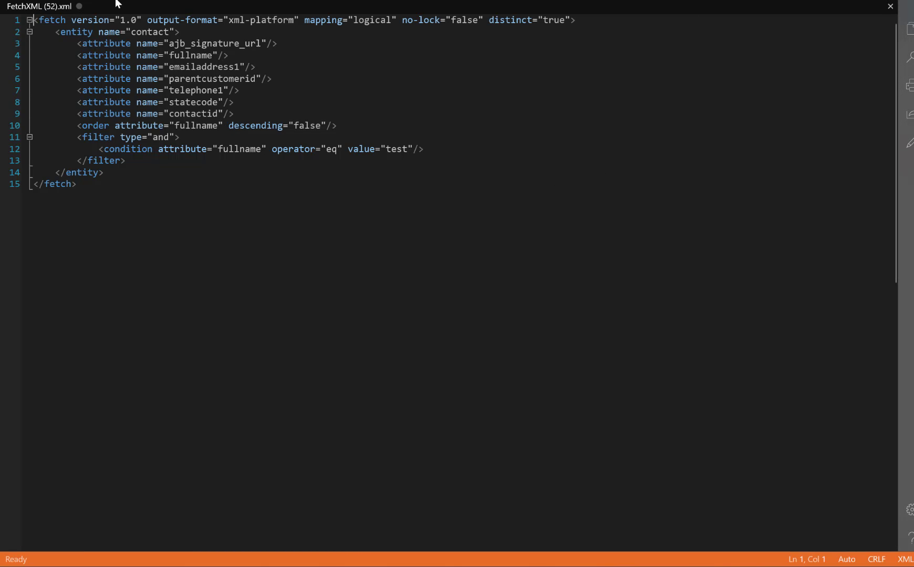
# Delete the parentcustomerid, telephone1 and statecode attribute lines.
pyautogui.moveTo(78, 43); pyautogui.dragTo(278, 105)
pyautogui.click(262, 105)
pyautogui.press('Return')
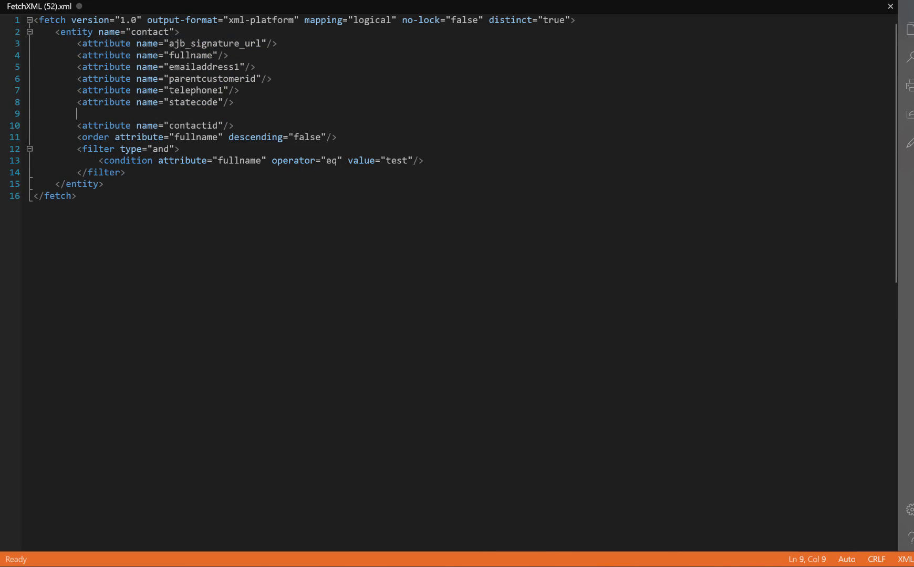
pyautogui.press('BackSpace')
pyautogui.press('BackSpace')
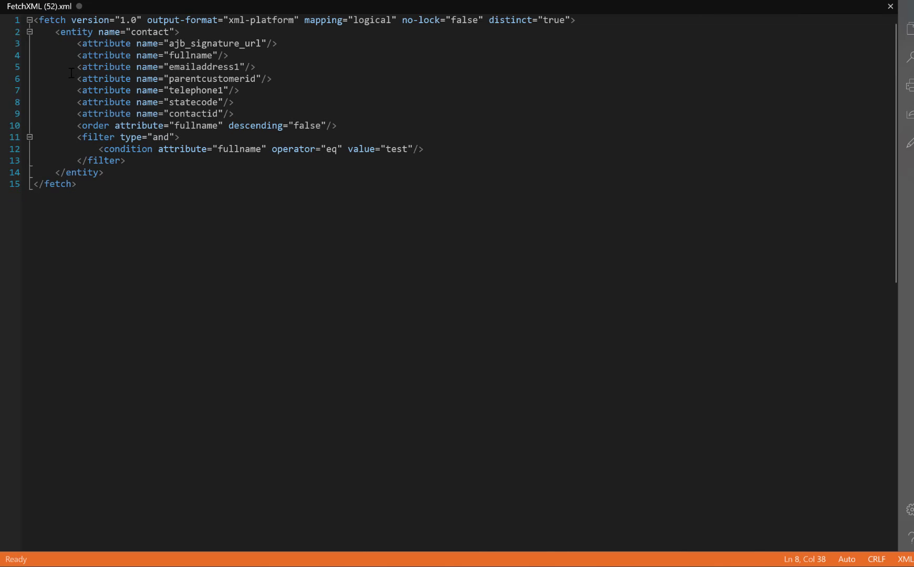
pyautogui.moveTo(75, 79); pyautogui.dragTo(266, 107)
pyautogui.press('BackSpace')
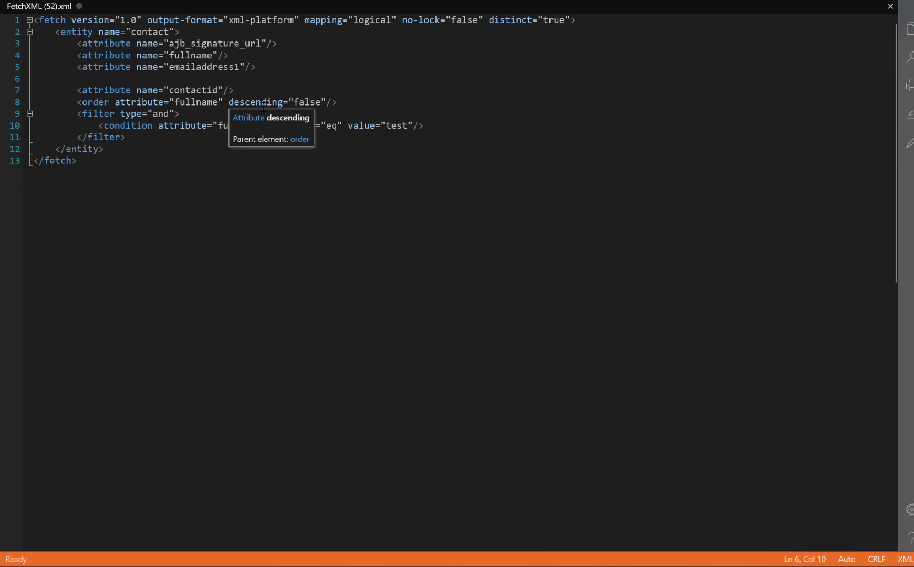
pyautogui.press('BackSpace')
pyautogui.press('BackSpace')
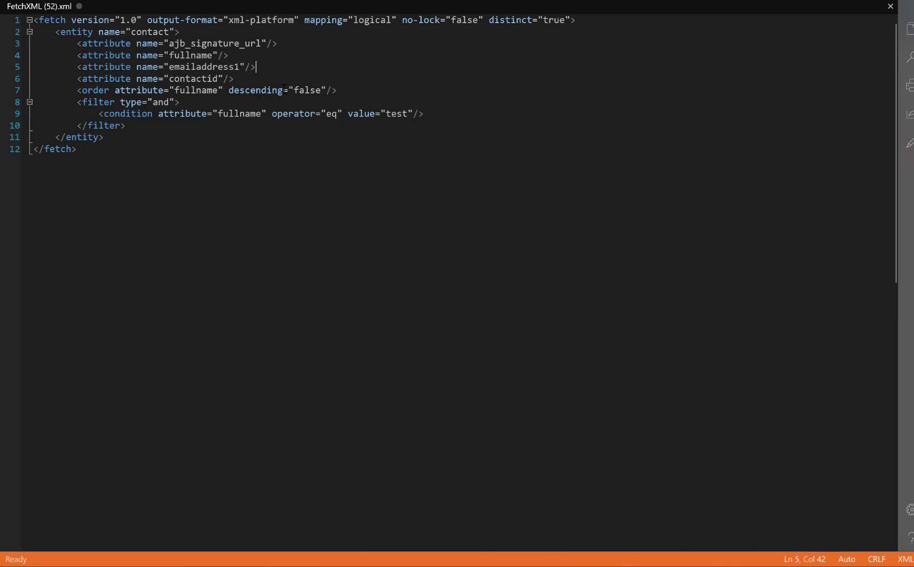
# Delete the filter block, leaving the fullname order element.
pyautogui.moveTo(75, 91); pyautogui.dragTo(333, 91)
pyautogui.moveTo(73, 103); pyautogui.dragTo(127, 126)
pyautogui.press('BackSpace')
pyautogui.press('BackSpace')
pyautogui.press('BackSpace')
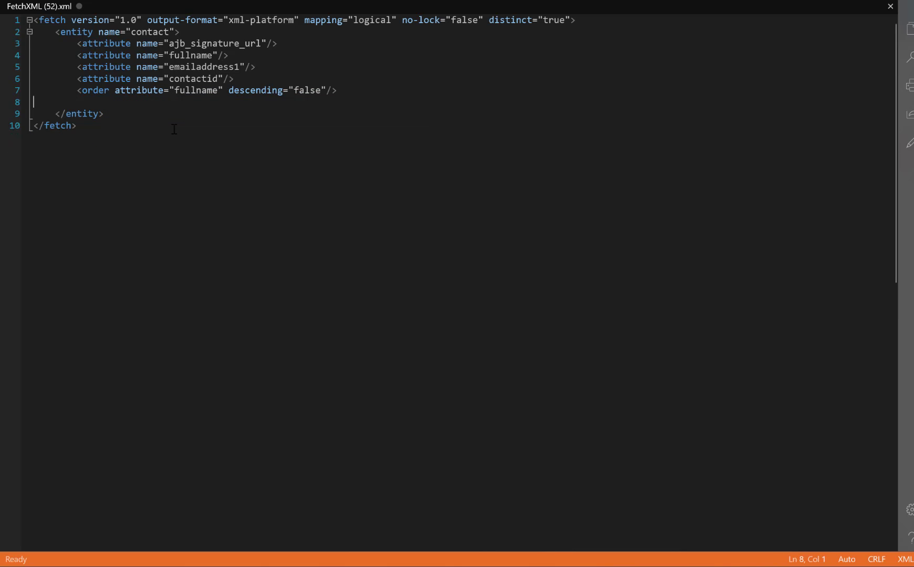
pyautogui.press('BackSpace')
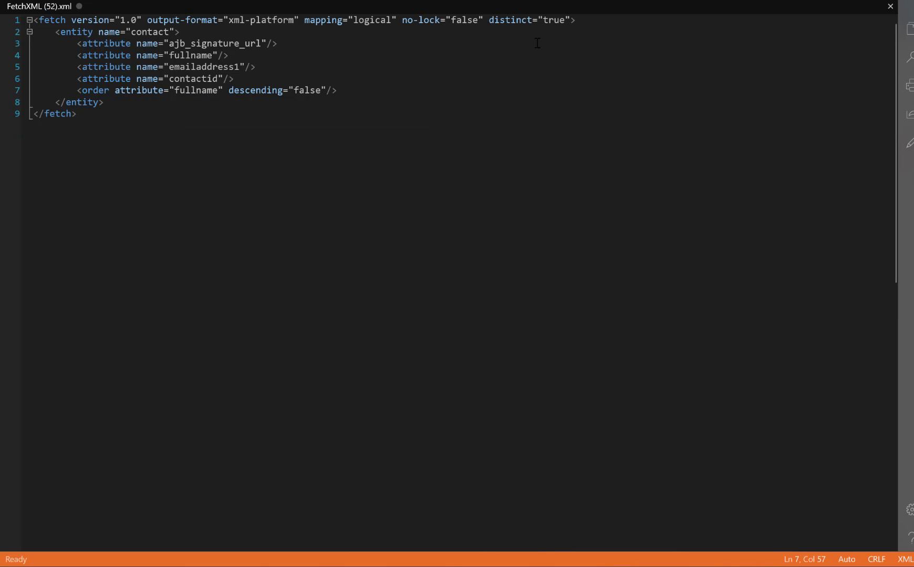
# Replace the fetch attributes with count="2500" and an empty page attribute, then select the query.
pyautogui.moveTo(71, 20); pyautogui.dragTo(576, 20)
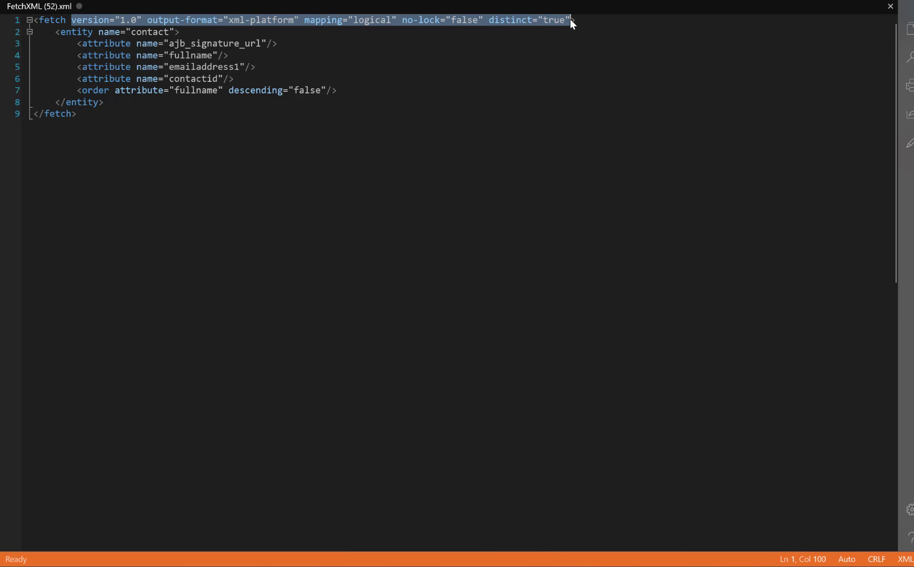
pyautogui.press('BackSpace')
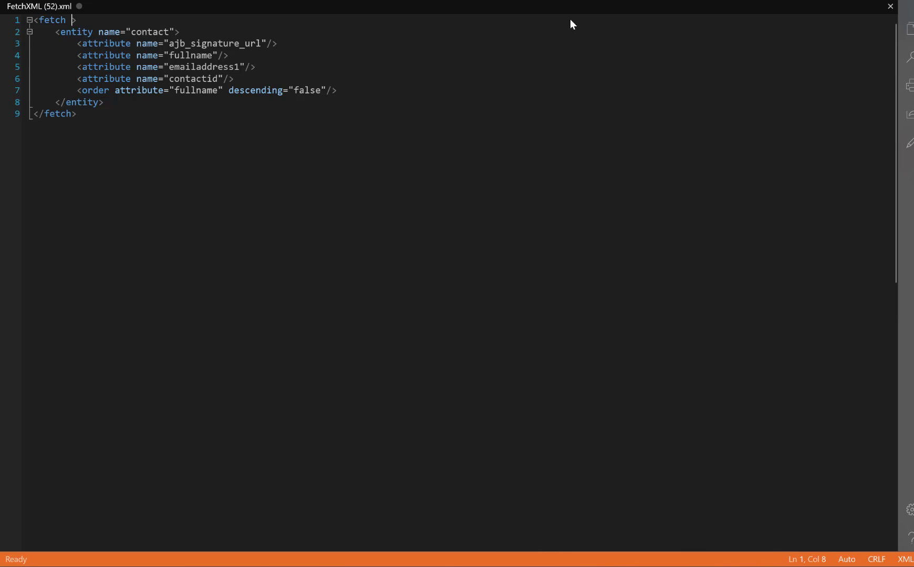
pyautogui.write('count="5000"')
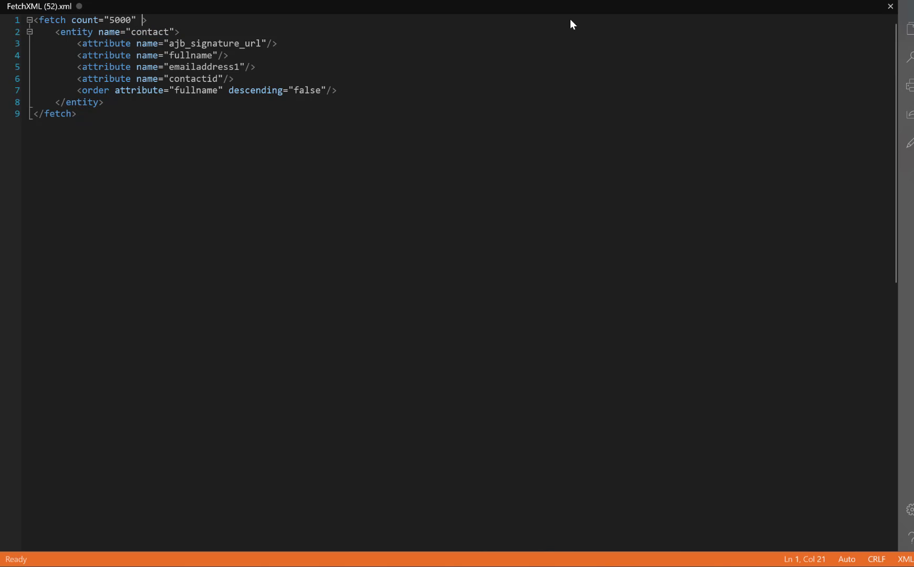
pyautogui.press('BackSpace')
pyautogui.press('BackSpace')
pyautogui.press('BackSpace')
pyautogui.press('BackSpace')
pyautogui.press('BackSpace')
pyautogui.press('BackSpace')
pyautogui.write('2500" page')
pyautogui.moveTo(89, 120); pyautogui.dragTo(11, 27)
pyautogui.hotkey('ctrl', 'c')
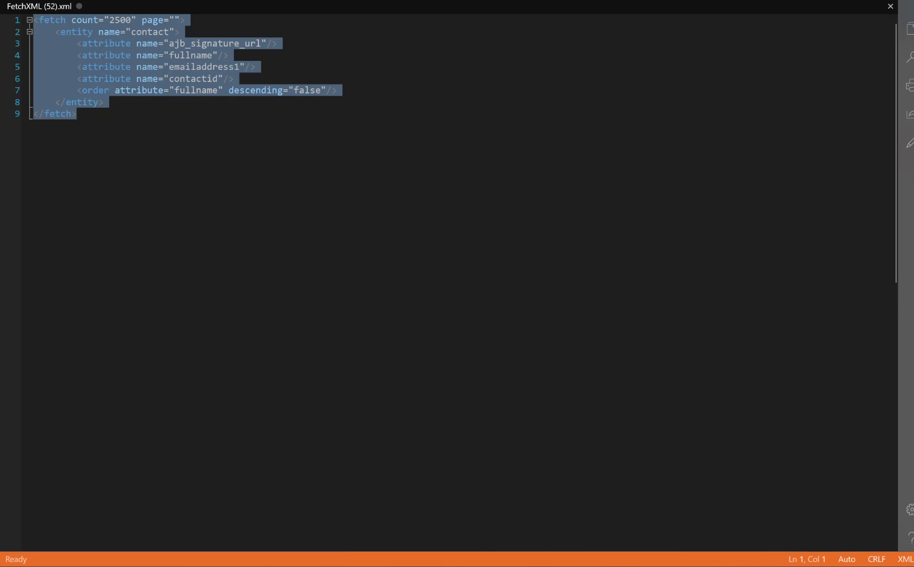
# Discard the Contacts filter and enable Fetch Xml Query on the List rows step.
pyautogui.hotkey('alt', 'Tab')
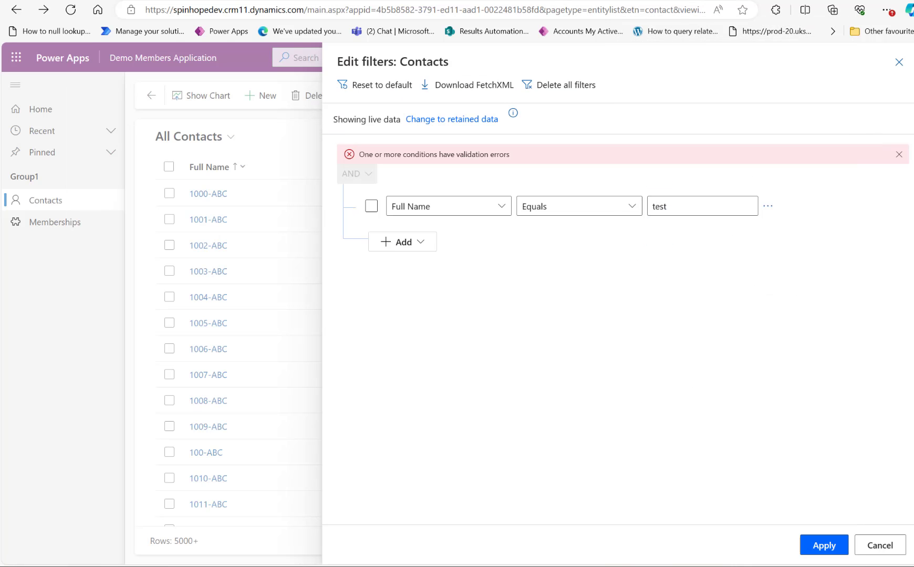
pyautogui.click(881, 544)
pyautogui.hotkey('alt', 'Tab')
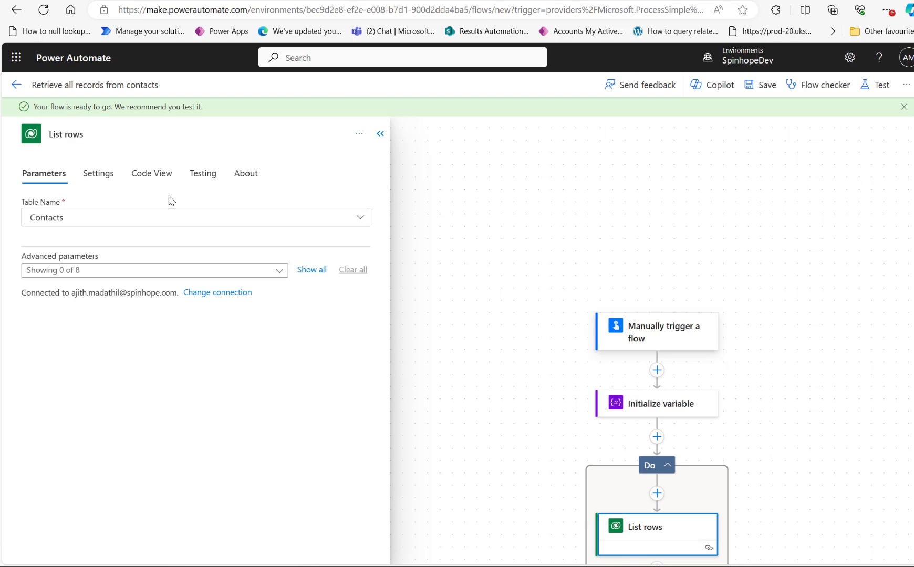
pyautogui.click(120, 271)
pyautogui.click(81, 409)
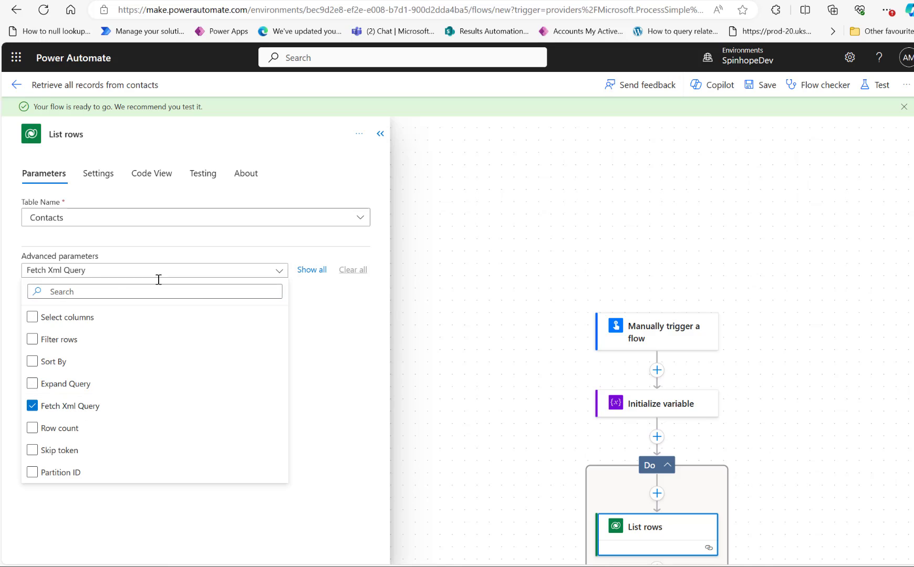
pyautogui.click(320, 315)
# Paste the FetchXML and set its page value to the CurrentPage variable.
pyautogui.click(139, 305)
pyautogui.hotkey('ctrl', 'v')
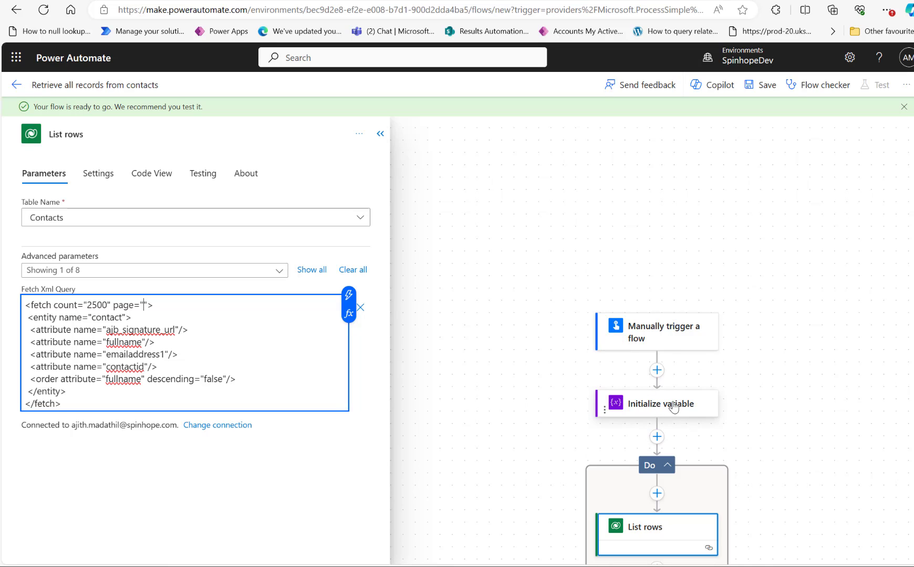
pyautogui.click(349, 297)
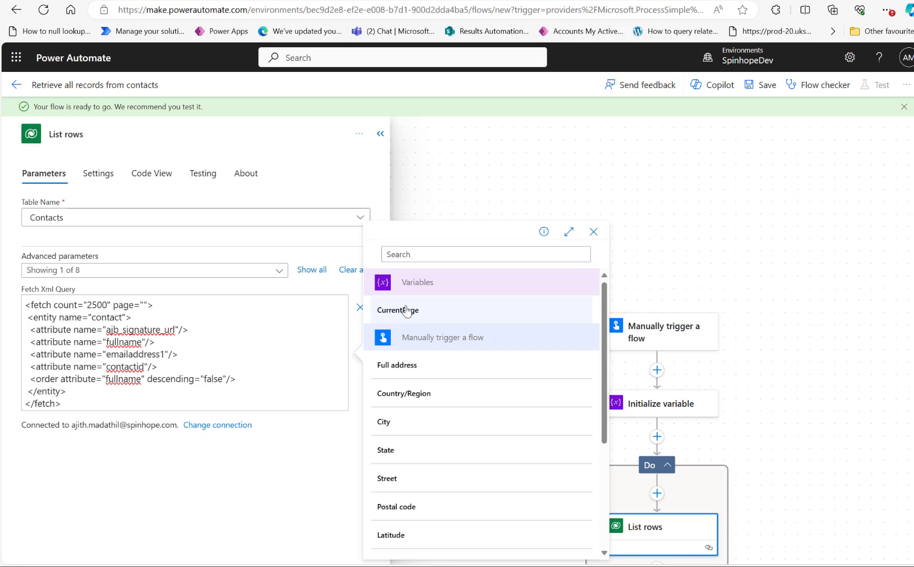
pyautogui.click(410, 253)
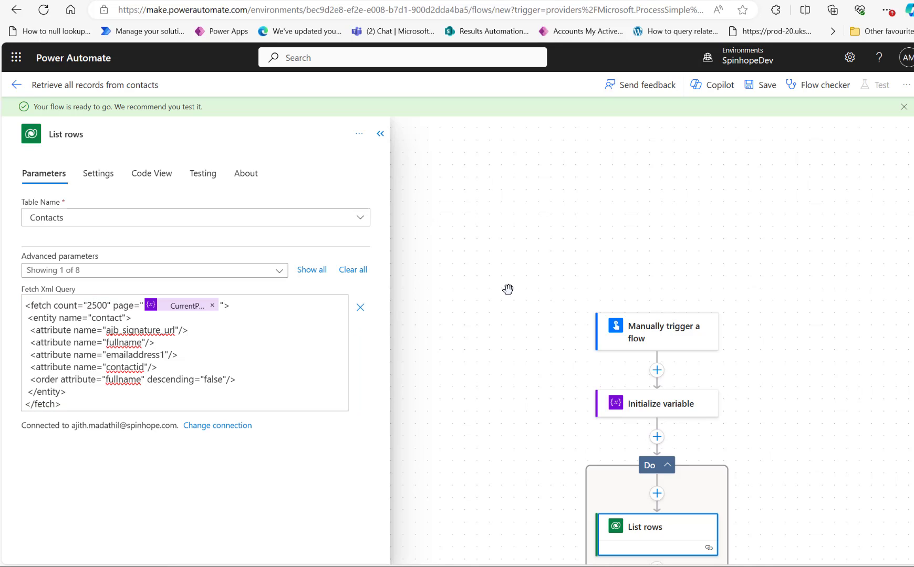
# Start adding a new action below List rows inside the loop.
pyautogui.scroll(-3, 508, 289)
pyautogui.click(657, 402)
pyautogui.click(653, 437)
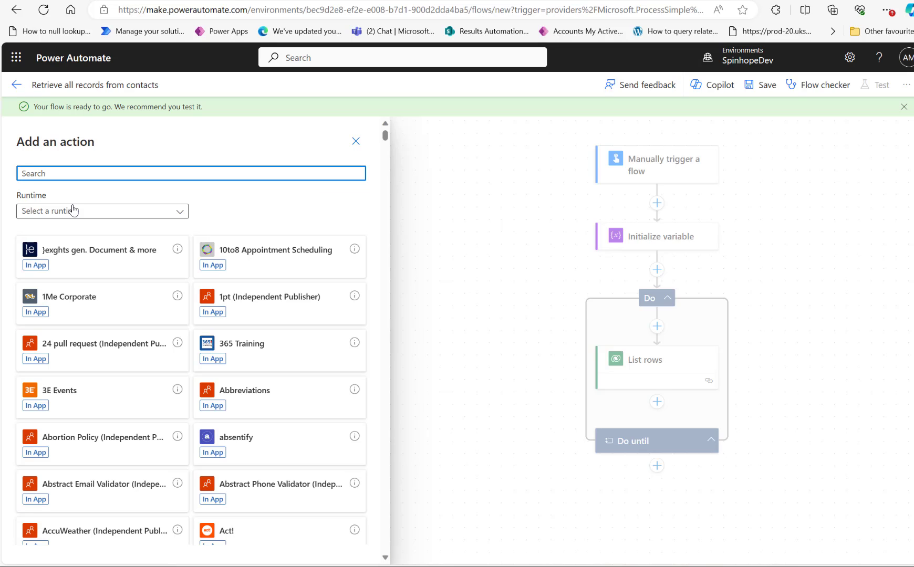
# Add a Condition to the loop whose first value is length(outputs('List_rows')?['body/value']).
pyautogui.write('If')
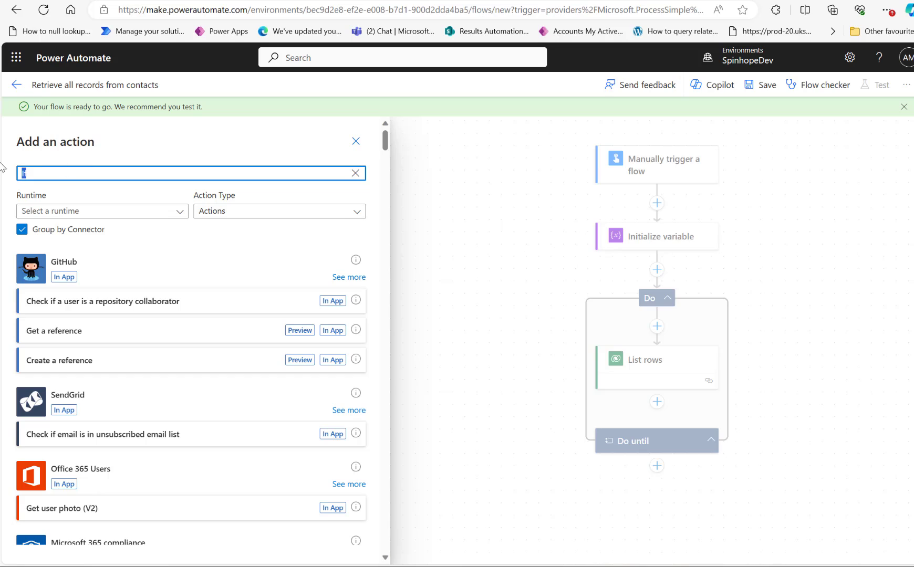
pyautogui.write('control')
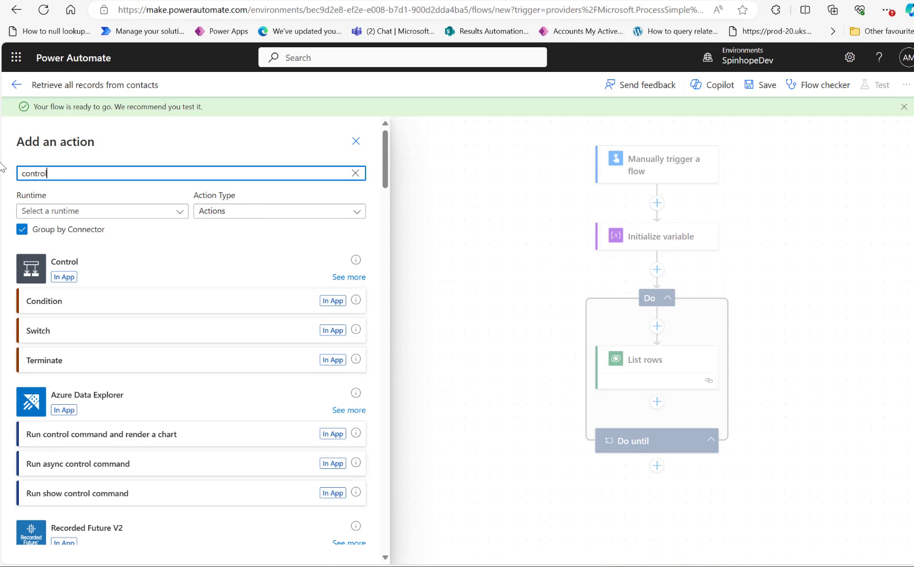
pyautogui.click(329, 307)
pyautogui.click(122, 250)
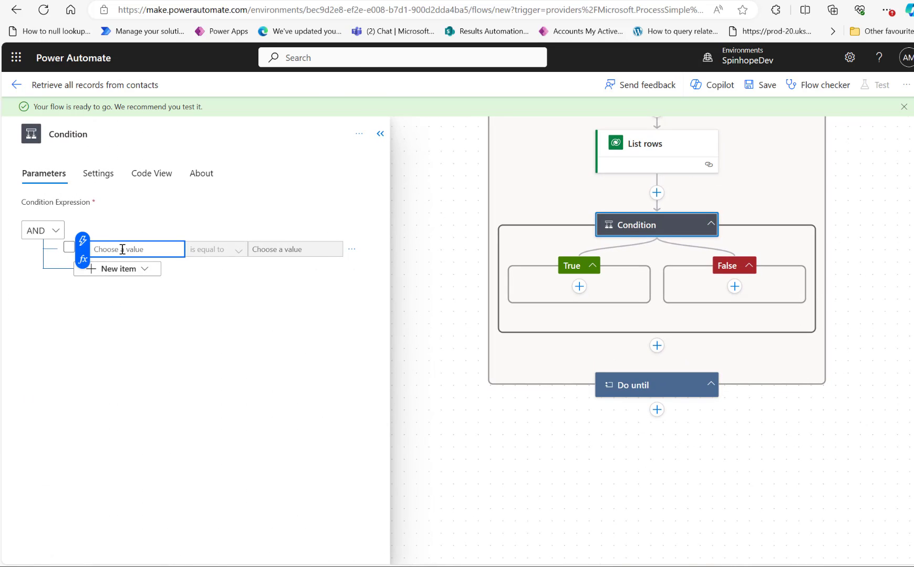
pyautogui.click(86, 260)
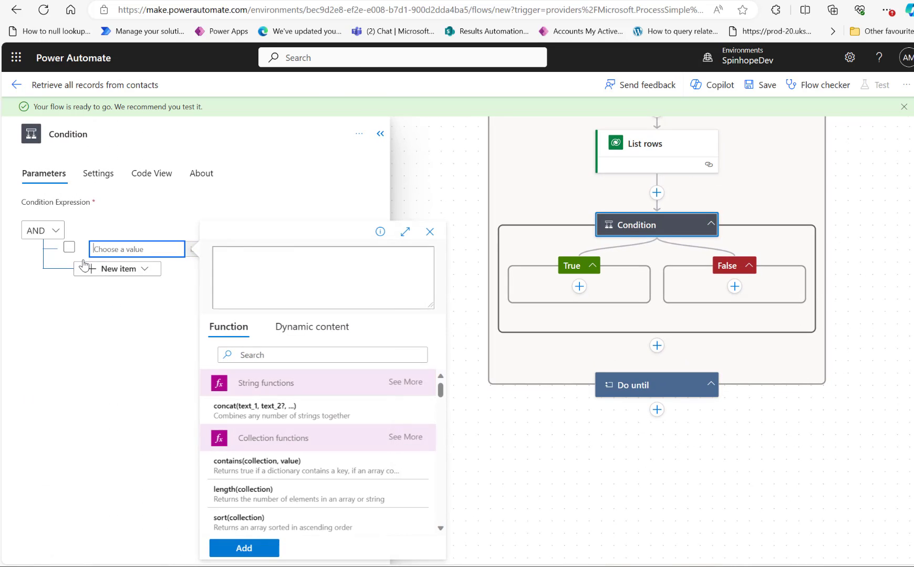
pyautogui.write('lngth')
pyautogui.click(271, 271)
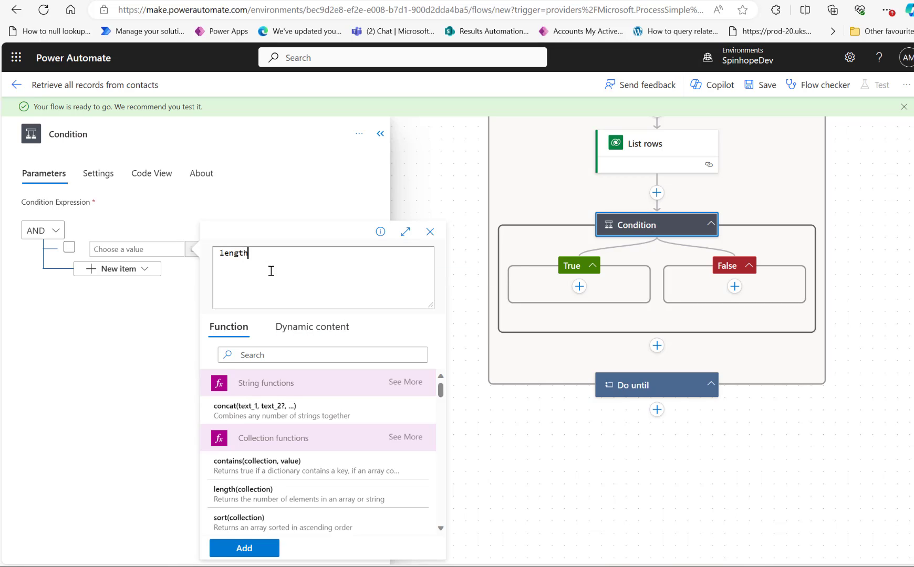
pyautogui.write('(')
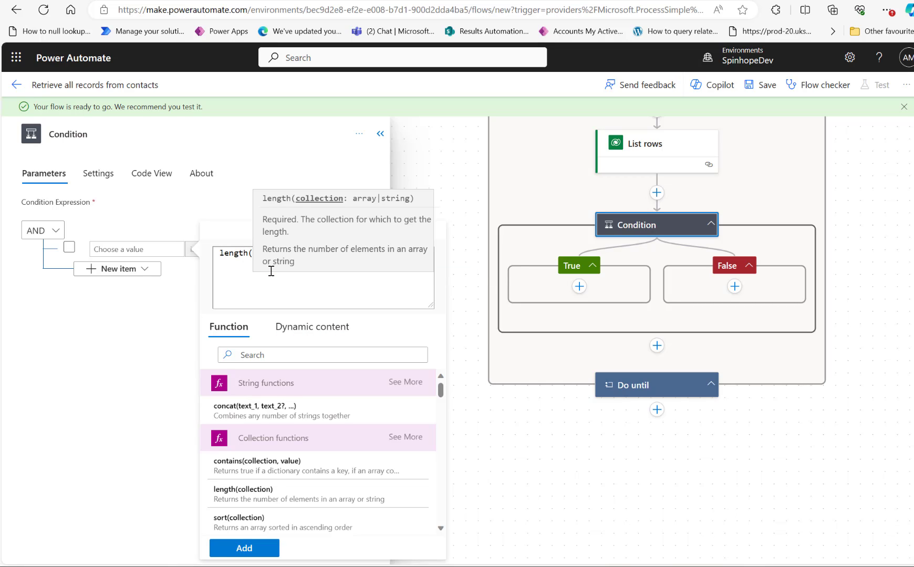
pyautogui.click(308, 326)
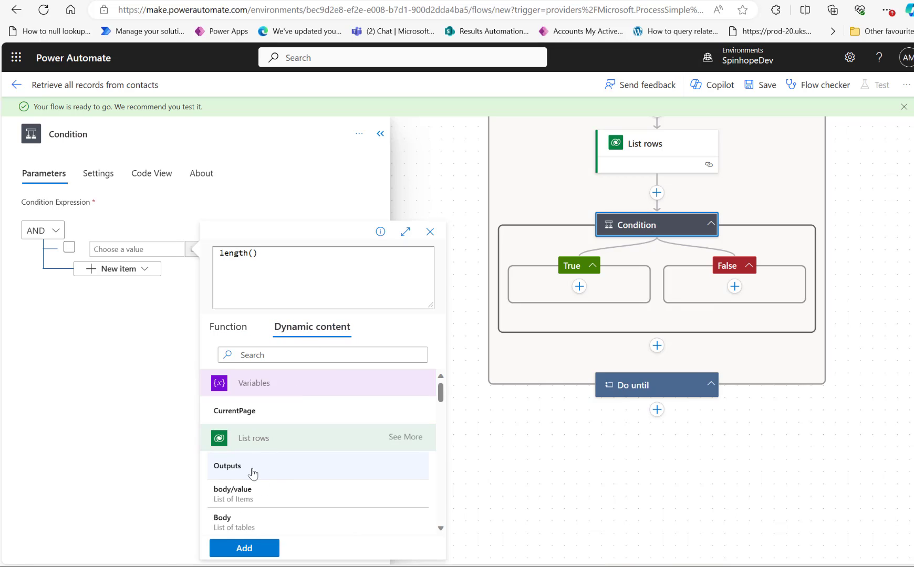
pyautogui.click(255, 499)
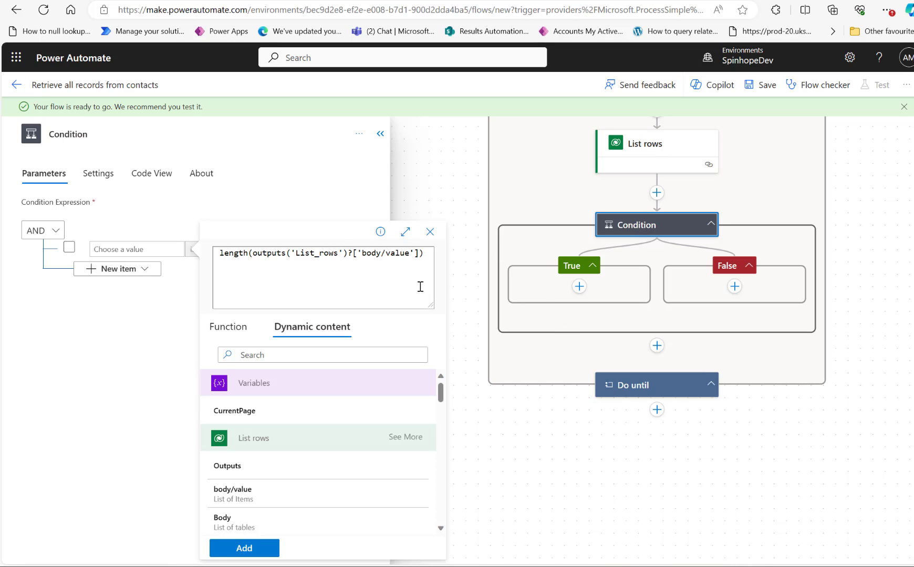
pyautogui.click(263, 548)
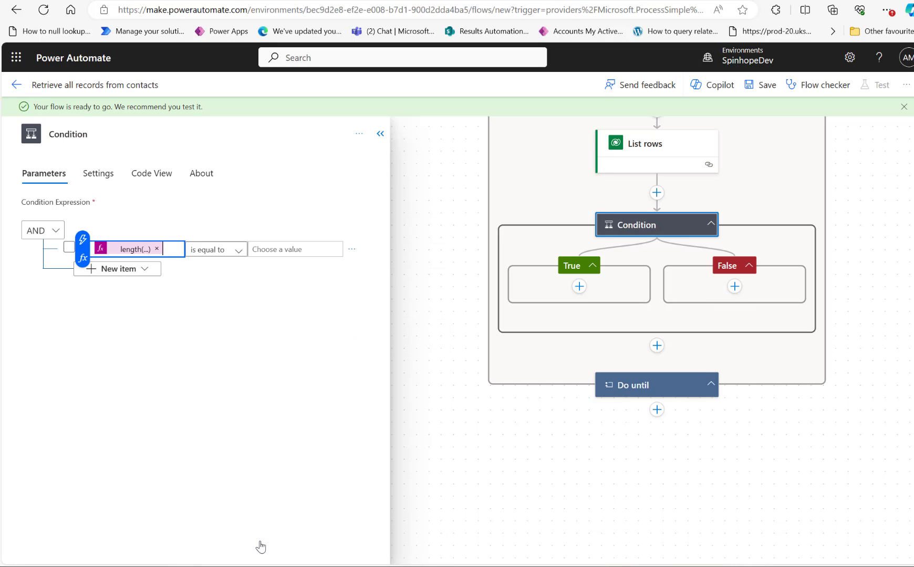
# Make the condition test 'is greater than' 0.
pyautogui.click(233, 251)
pyautogui.click(238, 255)
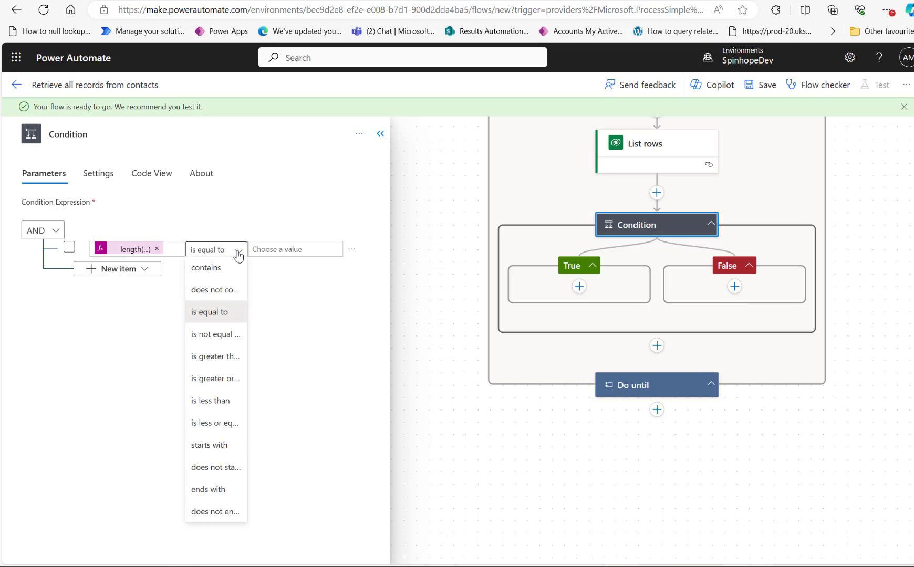
pyautogui.click(222, 358)
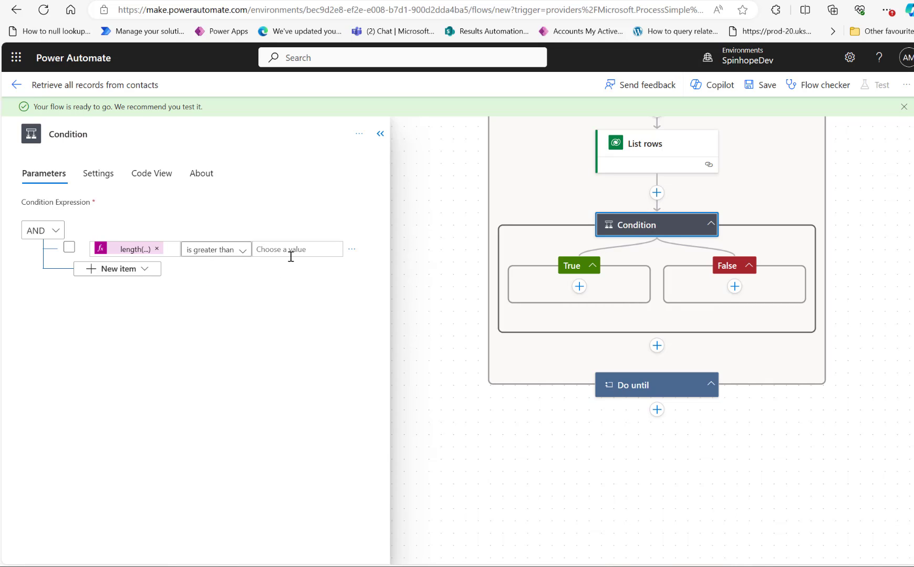
pyautogui.click(287, 251)
pyautogui.write('0')
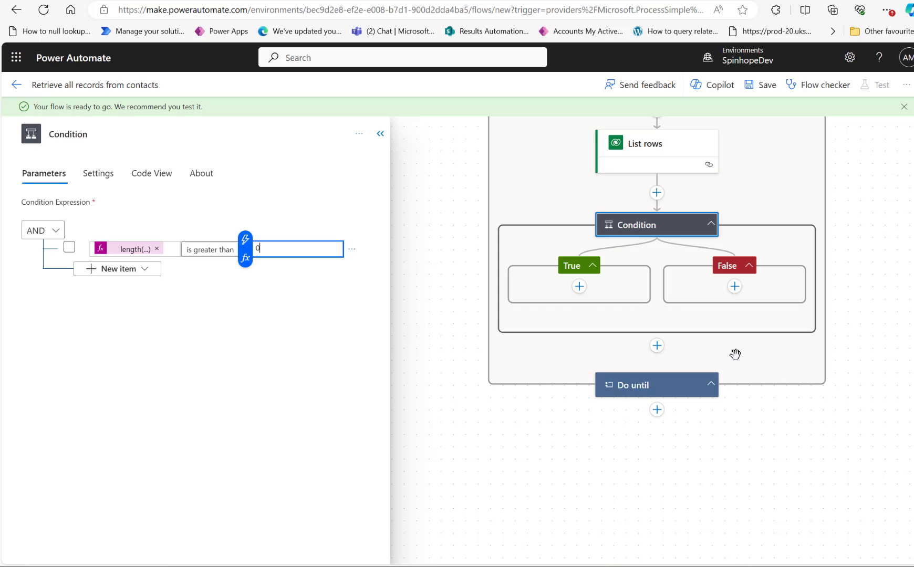
# Add an Increment variable step under True that raises CurrentPage by 1.
pyautogui.click(579, 287)
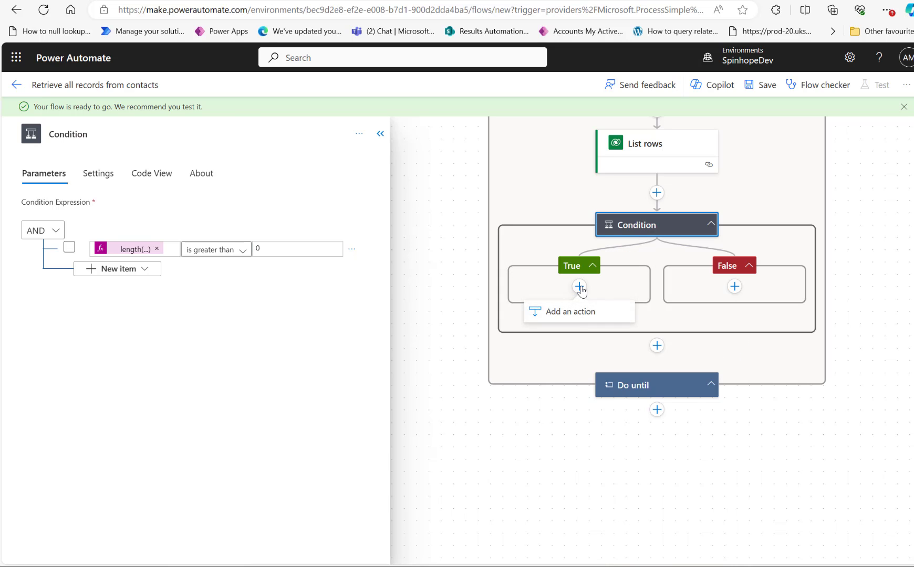
pyautogui.click(573, 313)
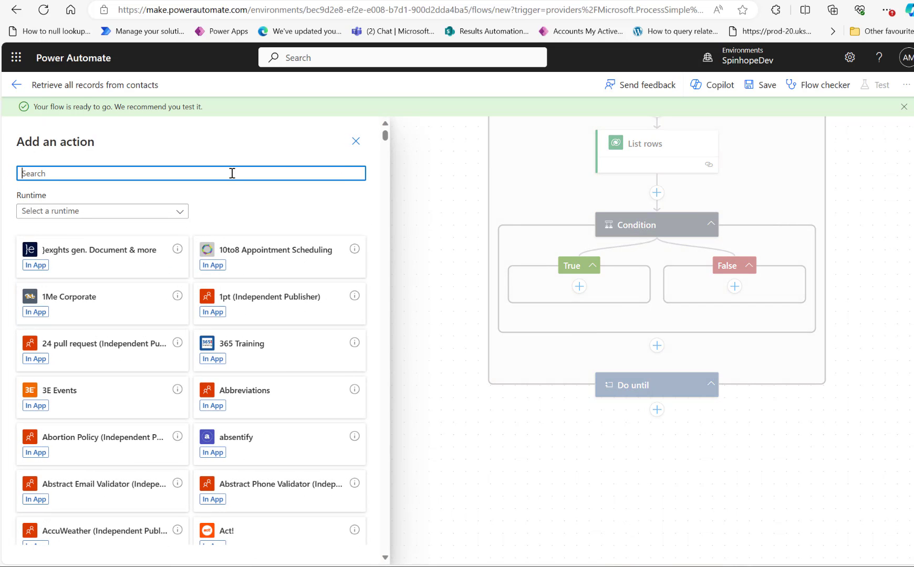
pyautogui.write('increme')
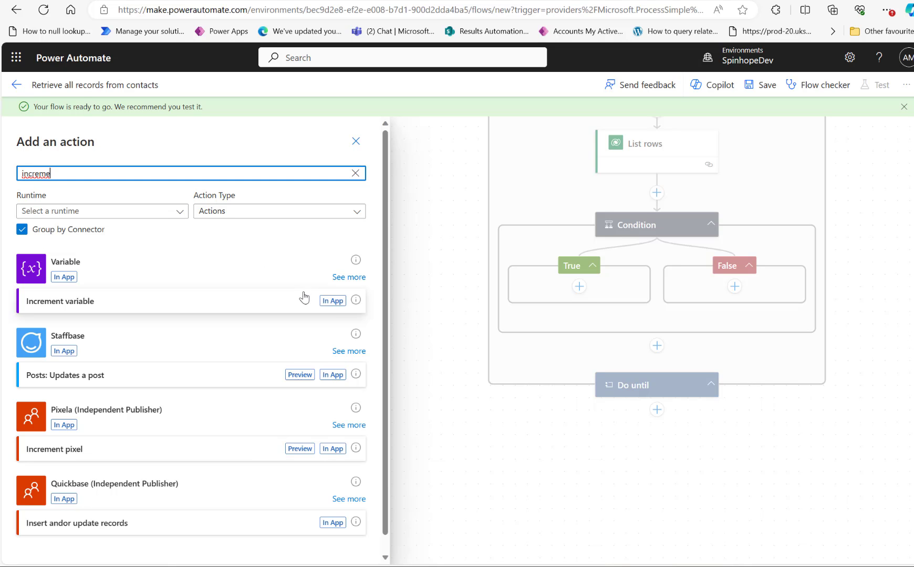
pyautogui.click(333, 301)
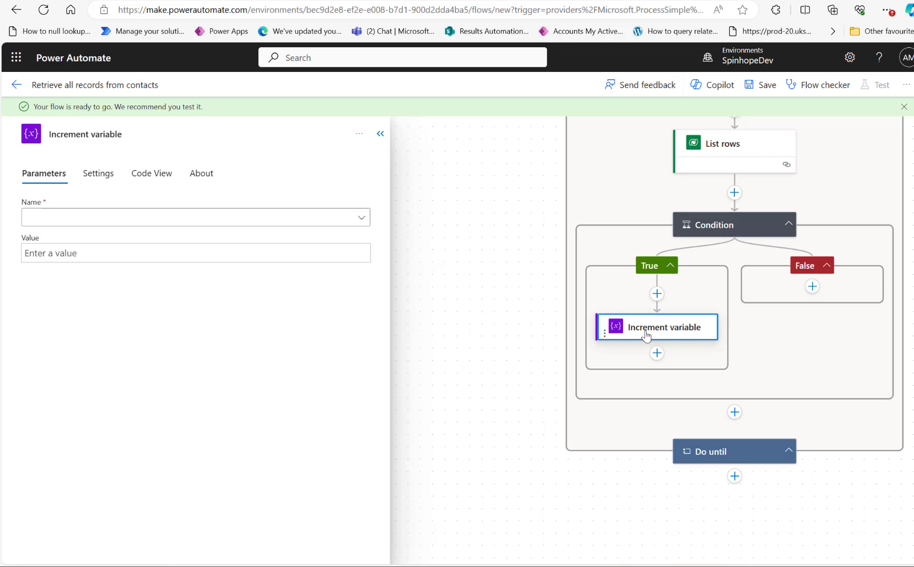
pyautogui.click(212, 223)
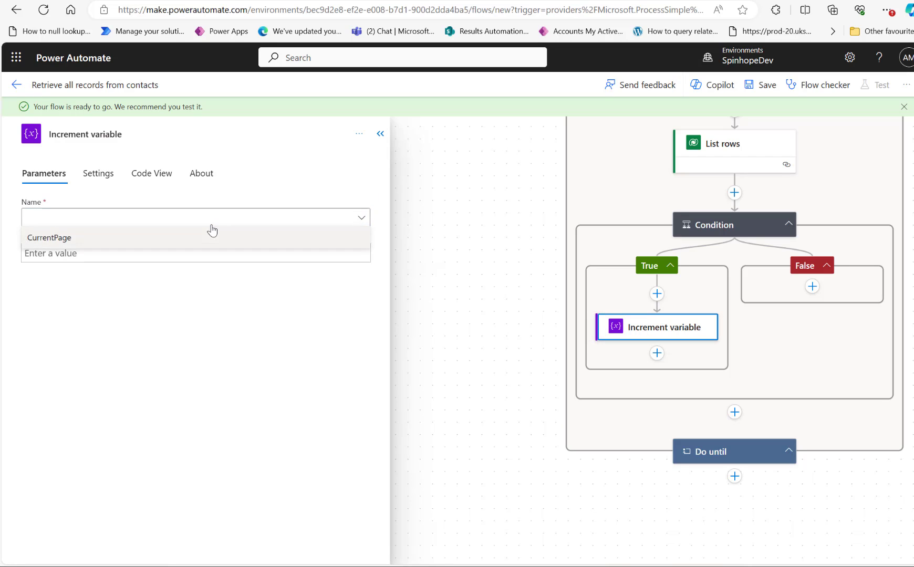
pyautogui.click(107, 239)
pyautogui.click(106, 252)
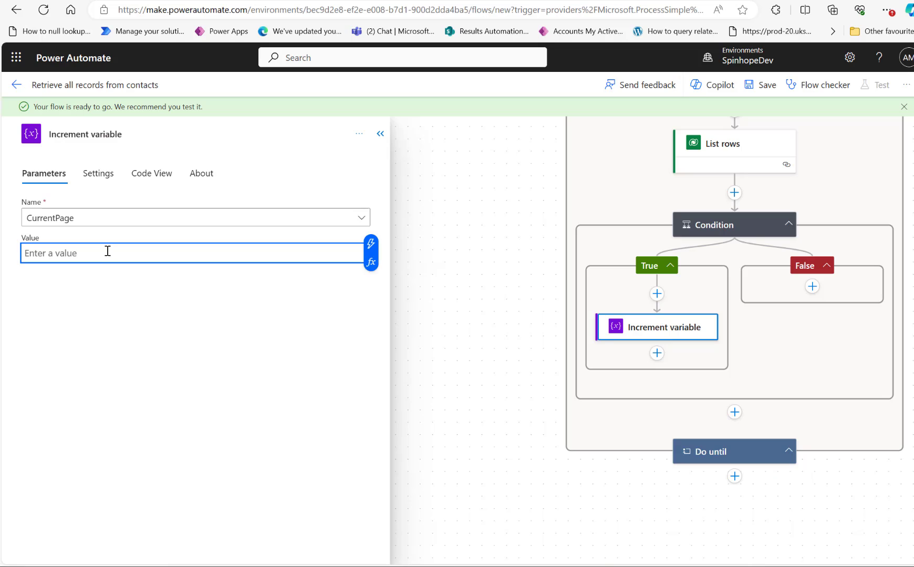
pyautogui.write('1')
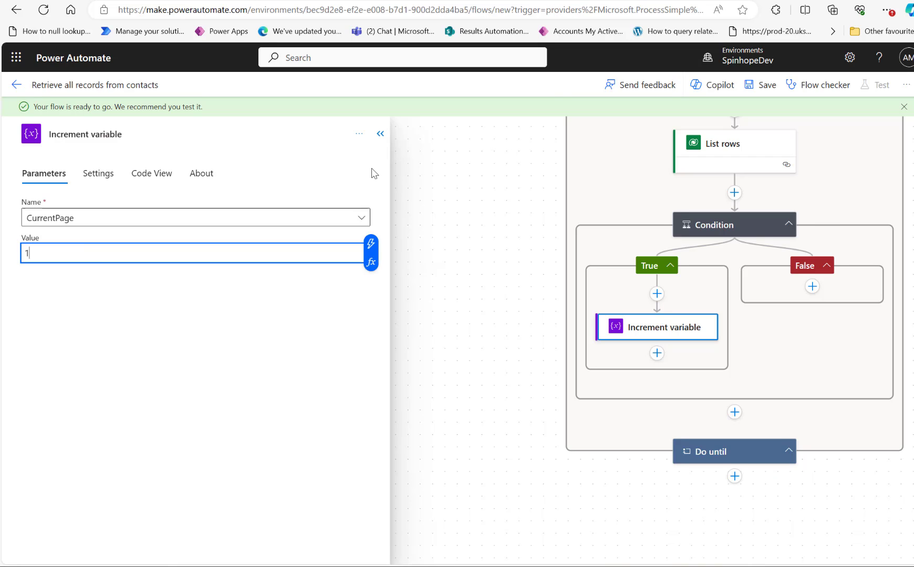
pyautogui.click(726, 151)
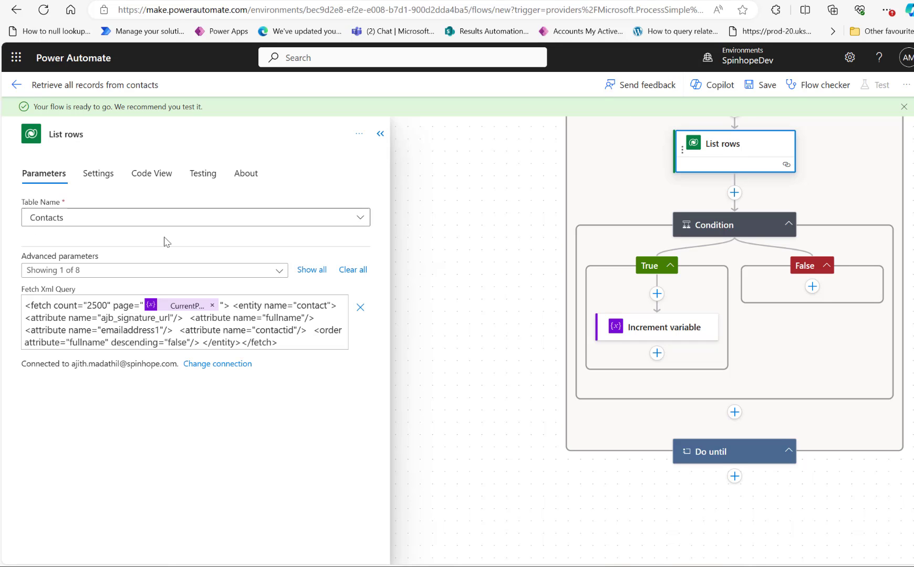
pyautogui.click(636, 337)
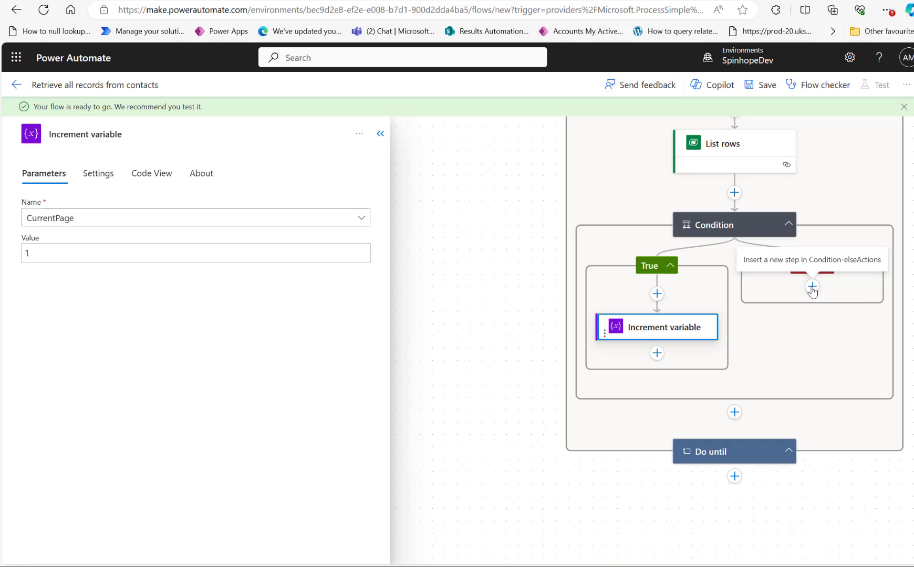
# Add a Set variable step under False that sets CurrentPage to 0.
pyautogui.click(812, 288)
pyautogui.click(805, 313)
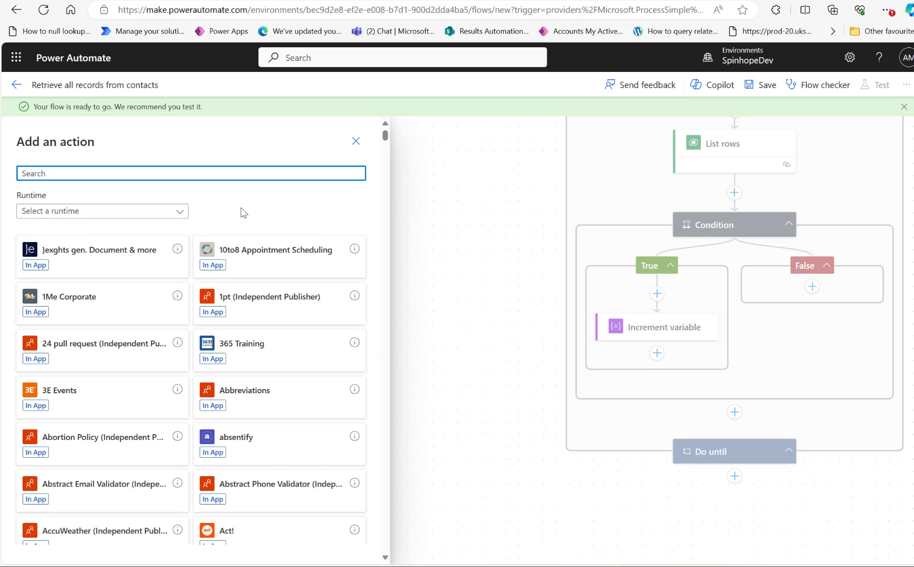
pyautogui.write('set  variable')
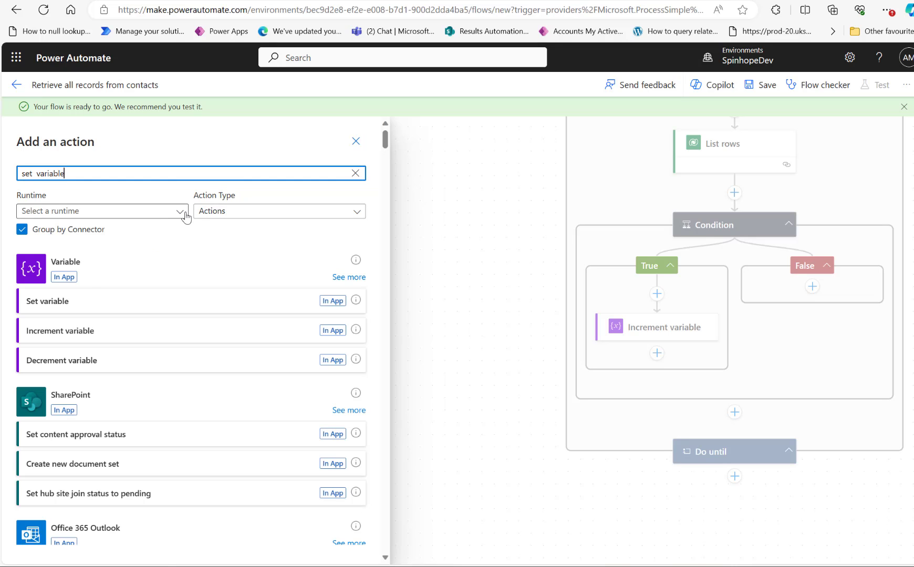
pyautogui.click(74, 300)
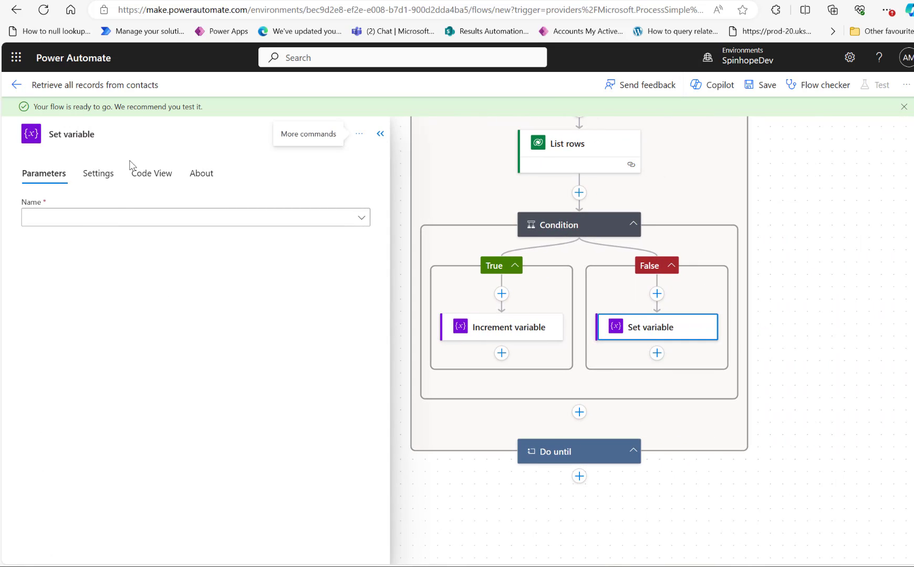
pyautogui.click(127, 218)
pyautogui.click(76, 240)
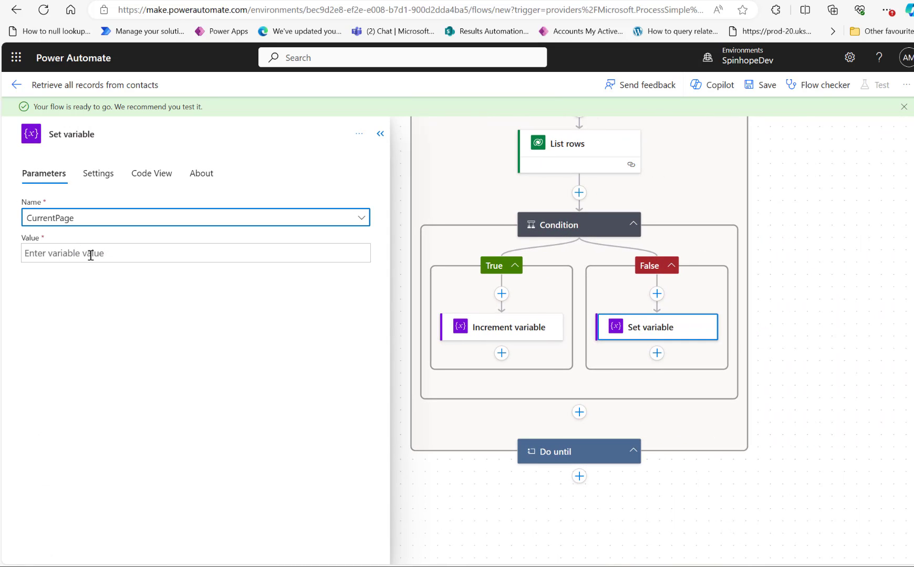
pyautogui.click(90, 256)
pyautogui.write('0')
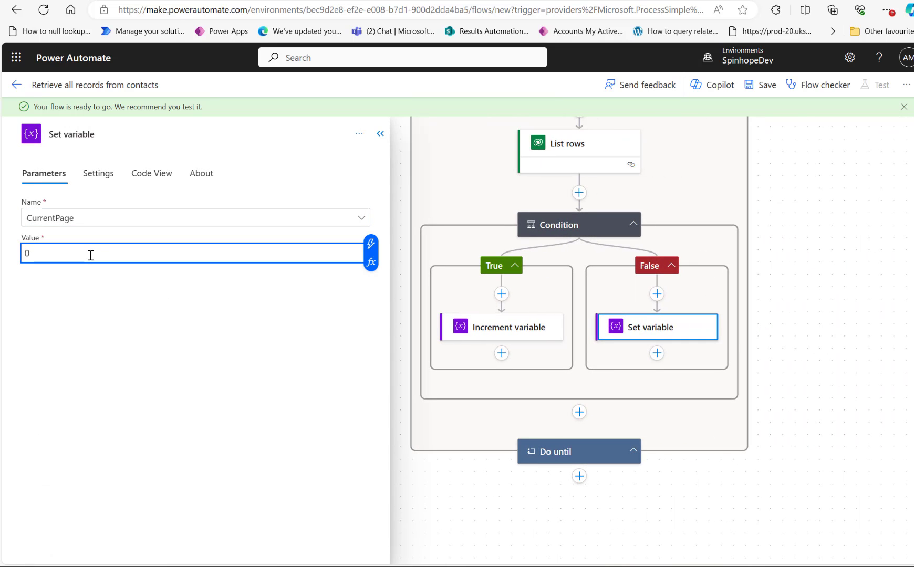
# Review the Increment and Set variable steps, then bring up the Do until loop's settings.
pyautogui.click(506, 326)
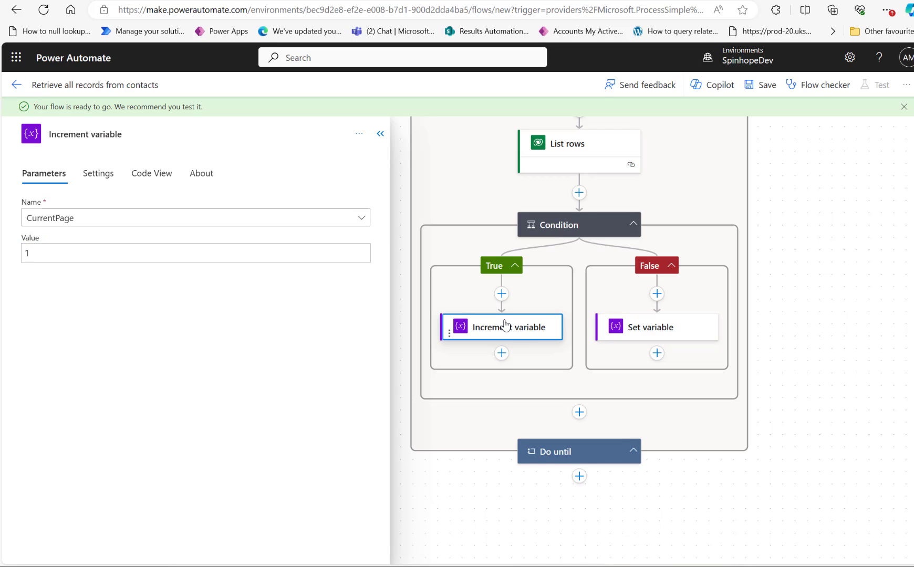
pyautogui.click(641, 333)
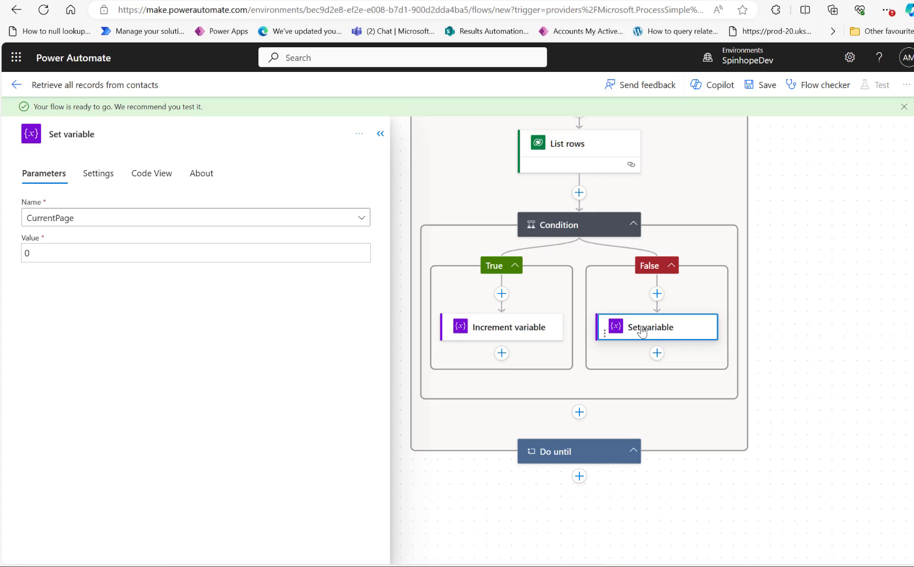
pyautogui.scroll(3, 647, 331)
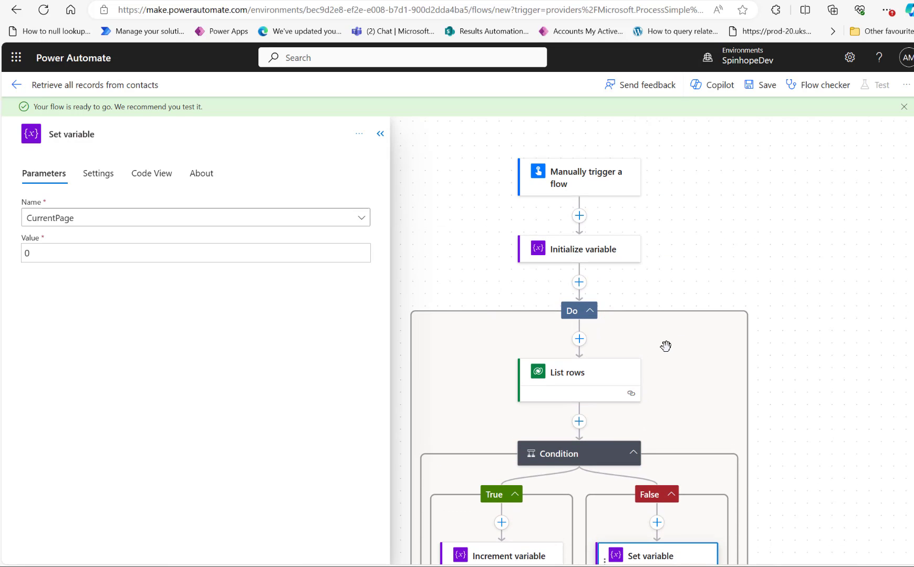
pyautogui.scroll(-3, 664, 348)
pyautogui.scroll(-1, 664, 348)
pyautogui.click(581, 441)
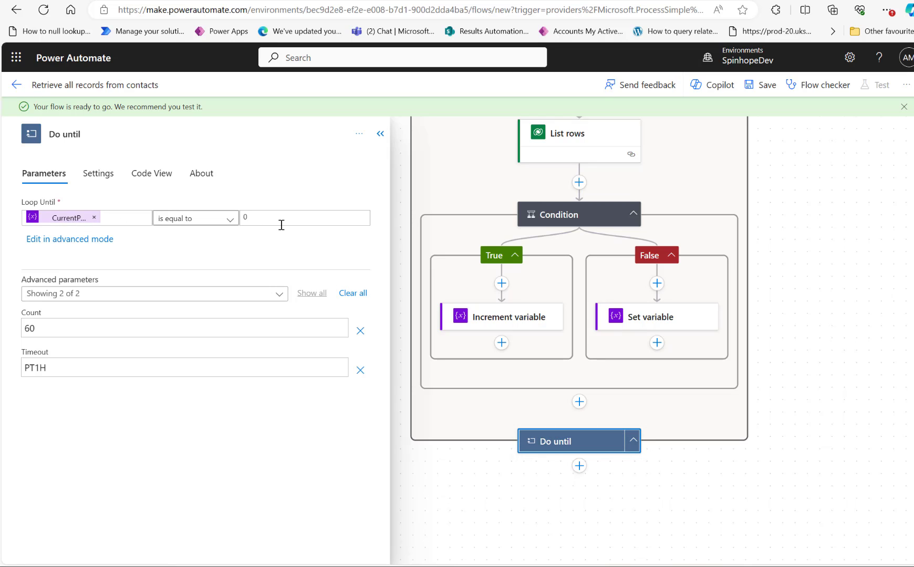
# Add a Compose step after Increment variable in the True branch.
pyautogui.click(501, 344)
pyautogui.click(491, 369)
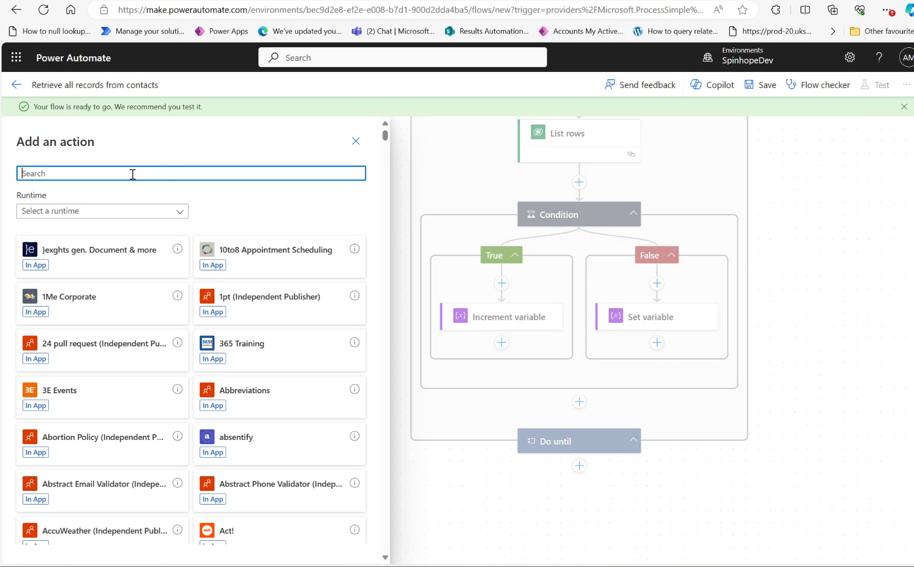
pyautogui.write('compose')
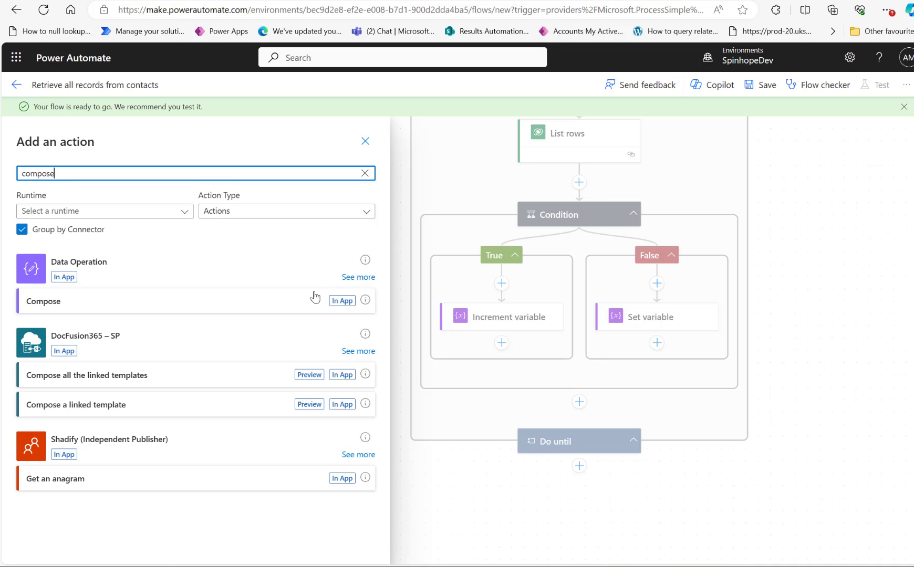
pyautogui.click(342, 305)
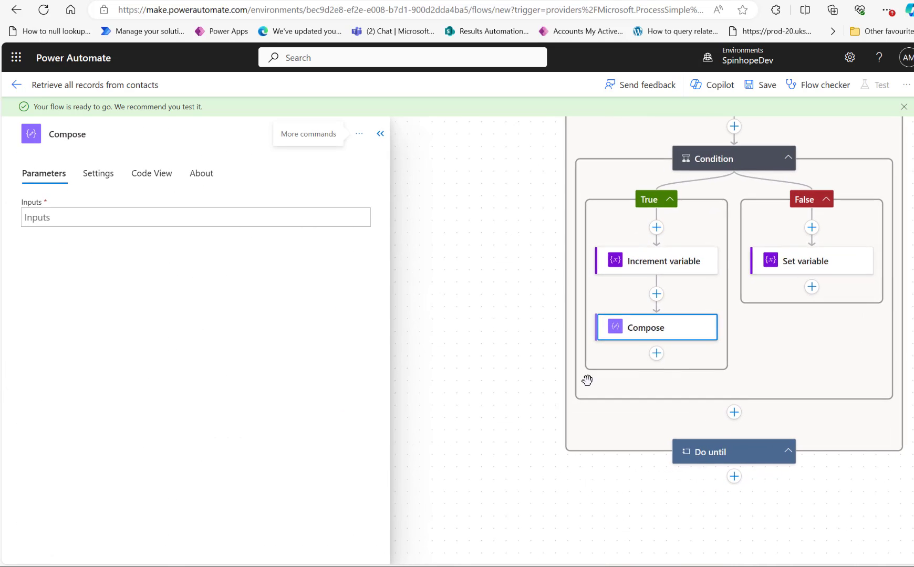
# Fill Compose's inputs with the condition's copied length(...) expression and save the flow.
pyautogui.click(705, 164)
pyautogui.click(122, 250)
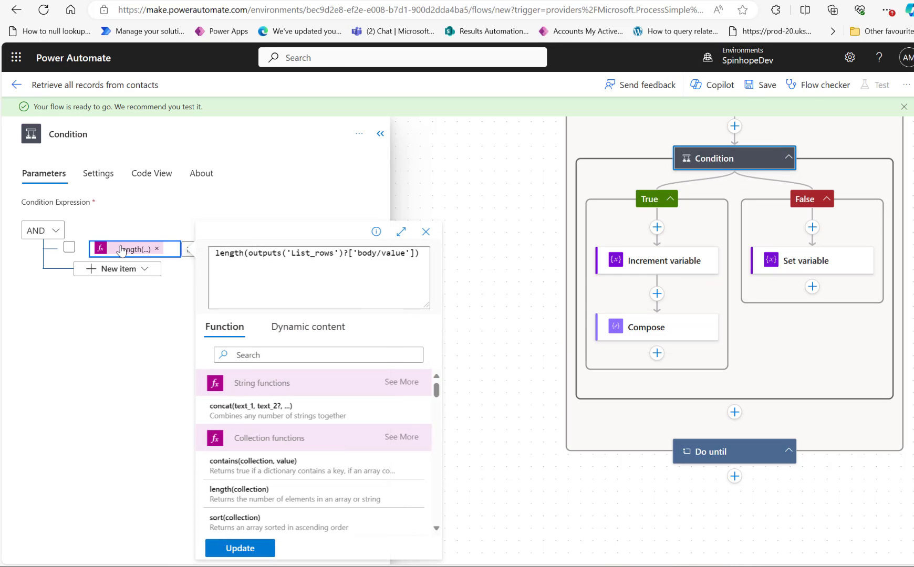
pyautogui.hotkey('ctrl', 'a')
pyautogui.hotkey('ctrl', 'c')
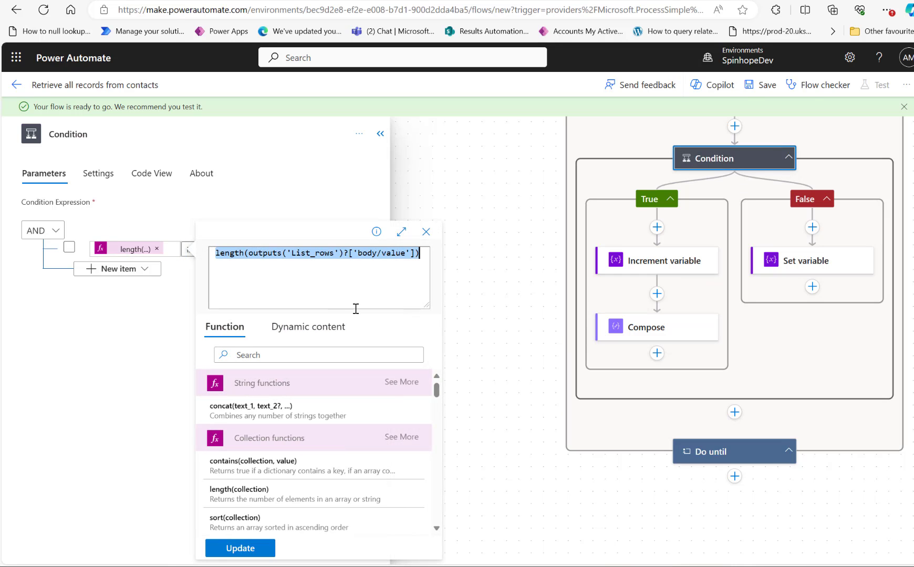
pyautogui.click(654, 336)
pyautogui.click(102, 217)
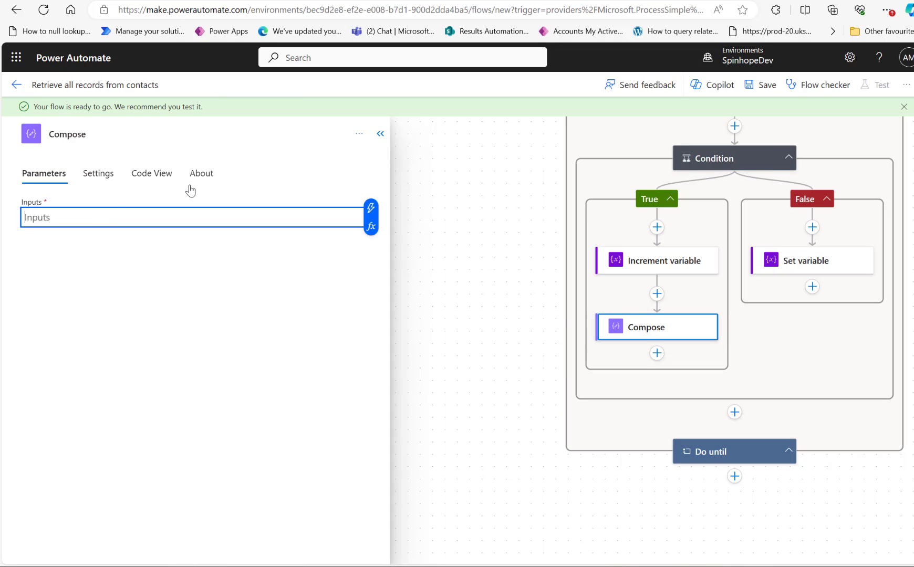
pyautogui.click(369, 225)
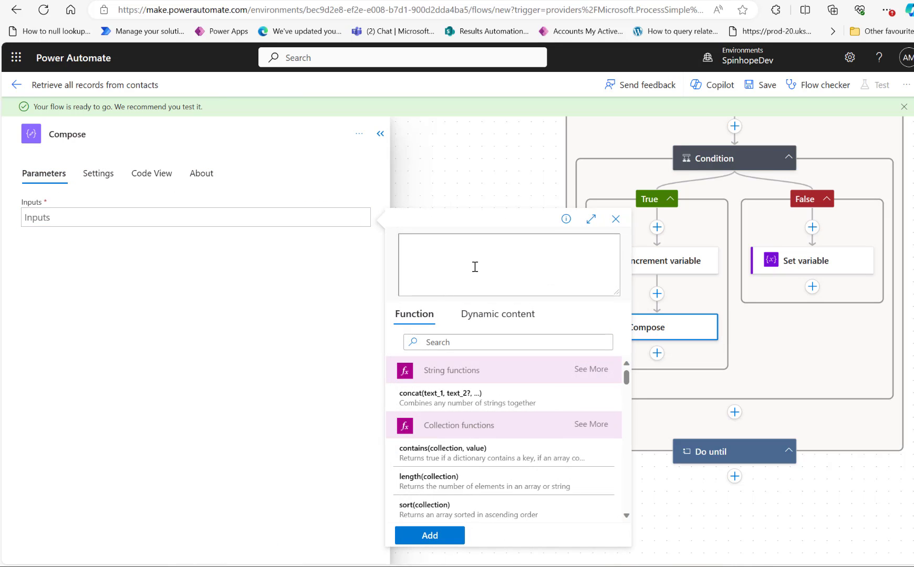
pyautogui.click(475, 267)
pyautogui.hotkey('ctrl', 'v')
pyautogui.click(429, 535)
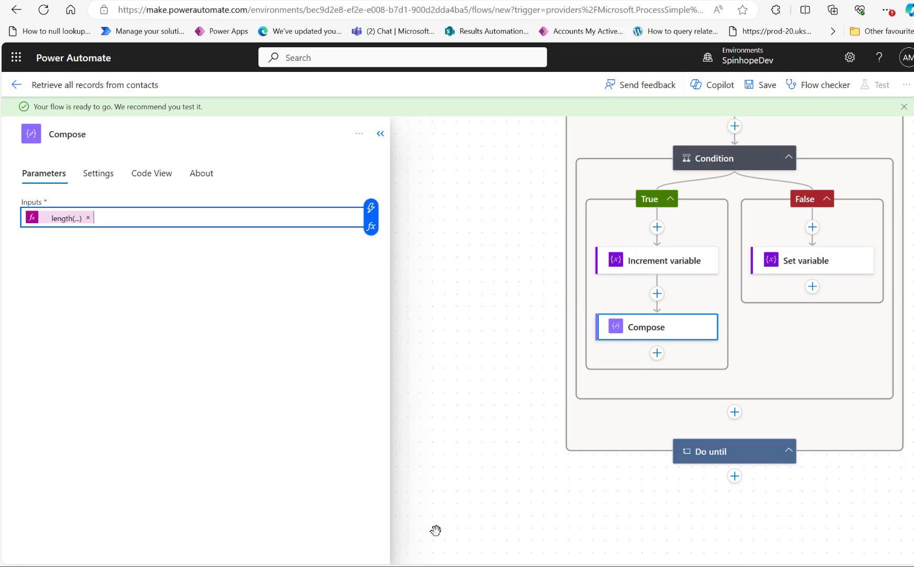
pyautogui.click(760, 85)
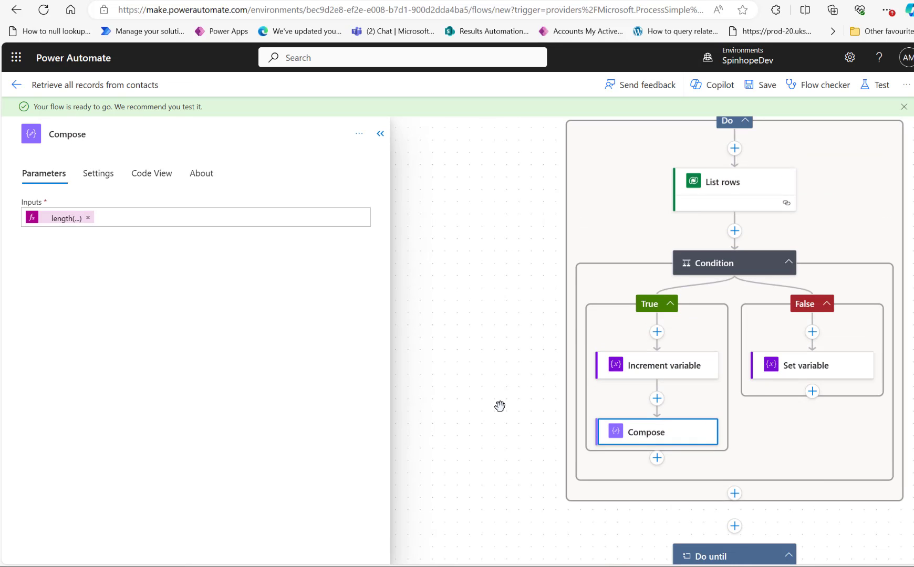
# Start a manual test run of the flow and open its run view.
pyautogui.click(876, 85)
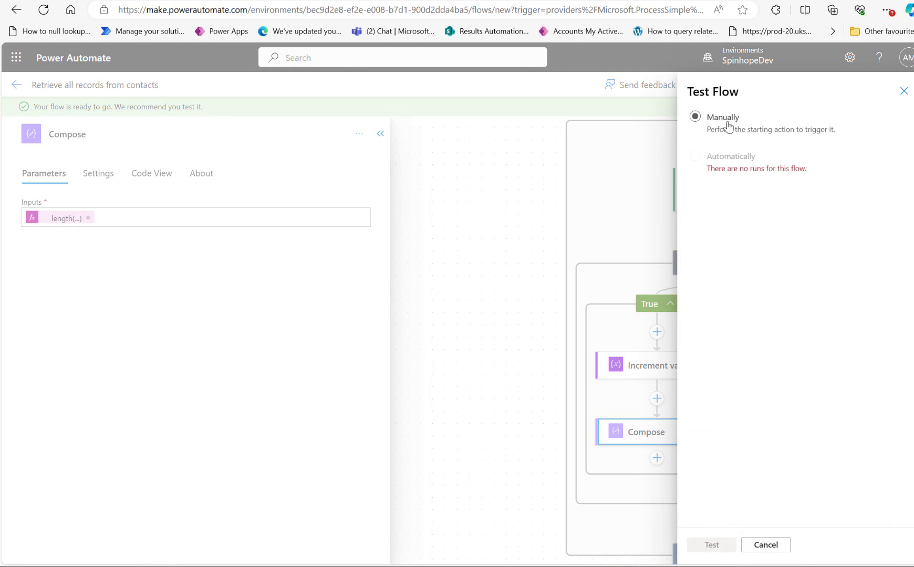
pyautogui.click(727, 124)
pyautogui.click(712, 546)
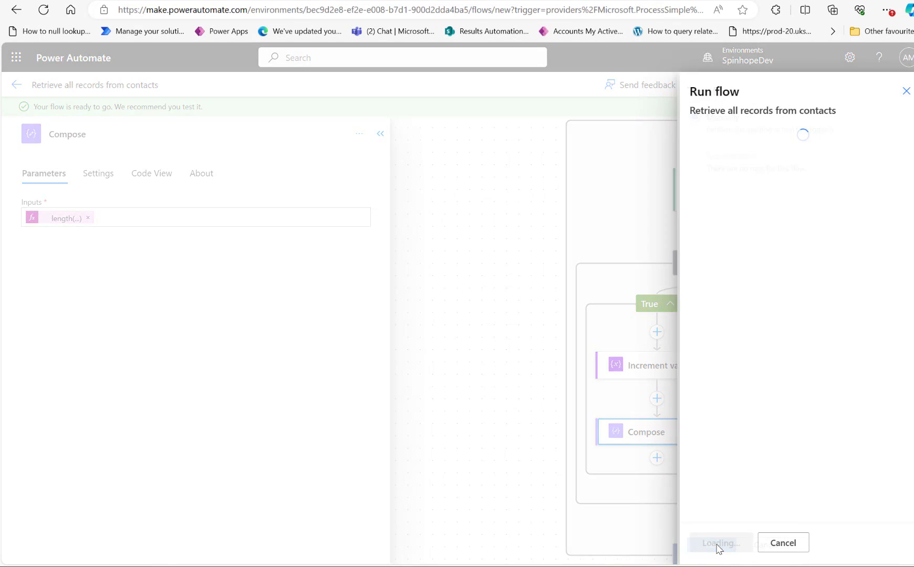
pyautogui.click(718, 544)
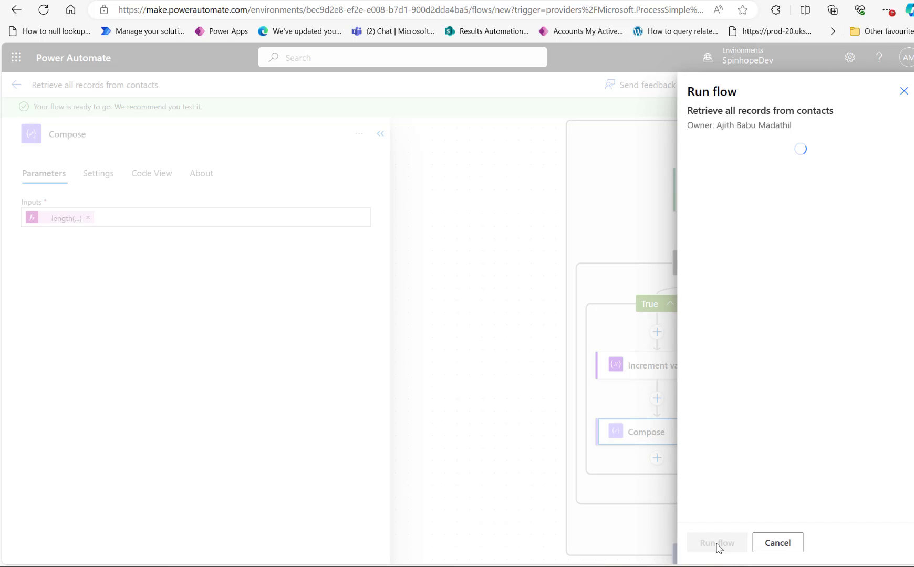
pyautogui.click(718, 544)
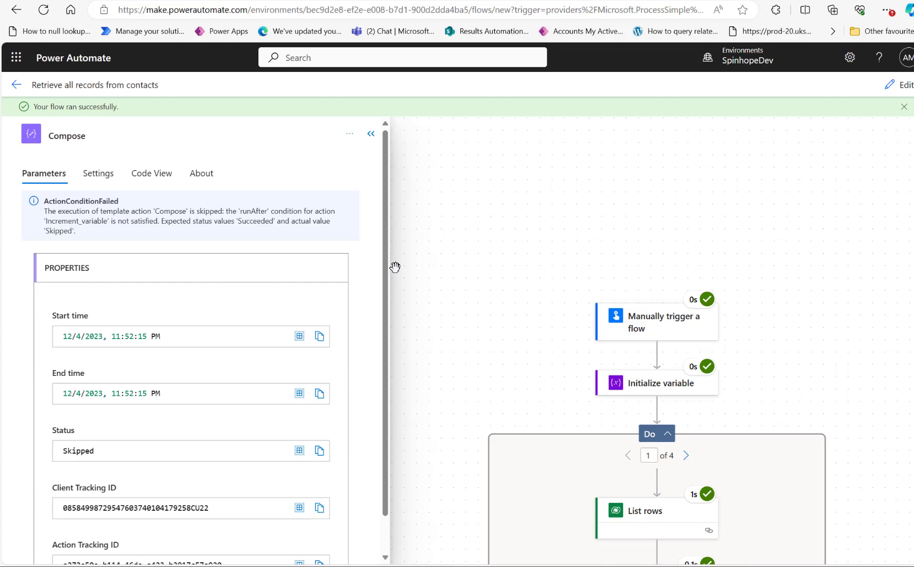
# Inspect the List rows, Set variable, Initialize and Increment variable results for iteration 1.
pyautogui.scroll(-3, 463, 307)
pyautogui.scroll(-2, 464, 306)
pyautogui.scroll(-2, 678, 279)
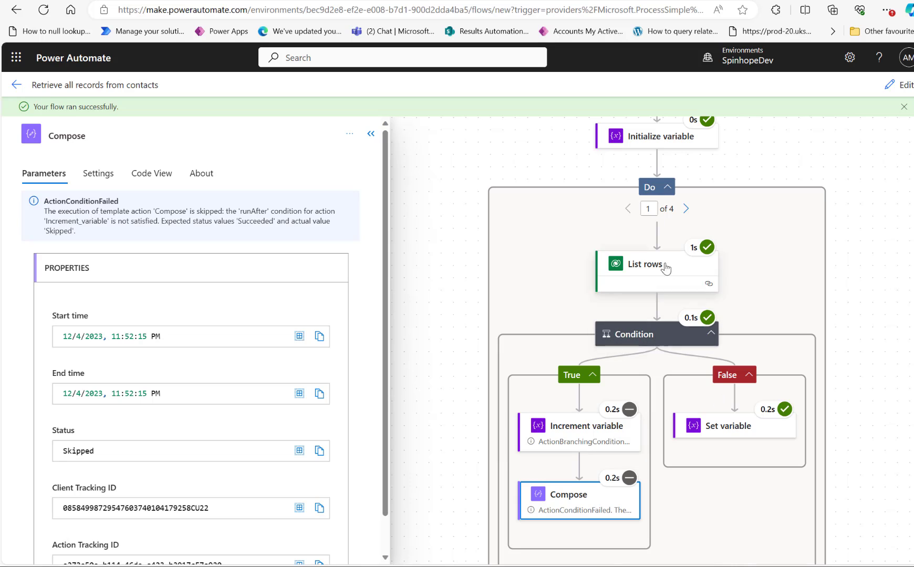
pyautogui.click(640, 266)
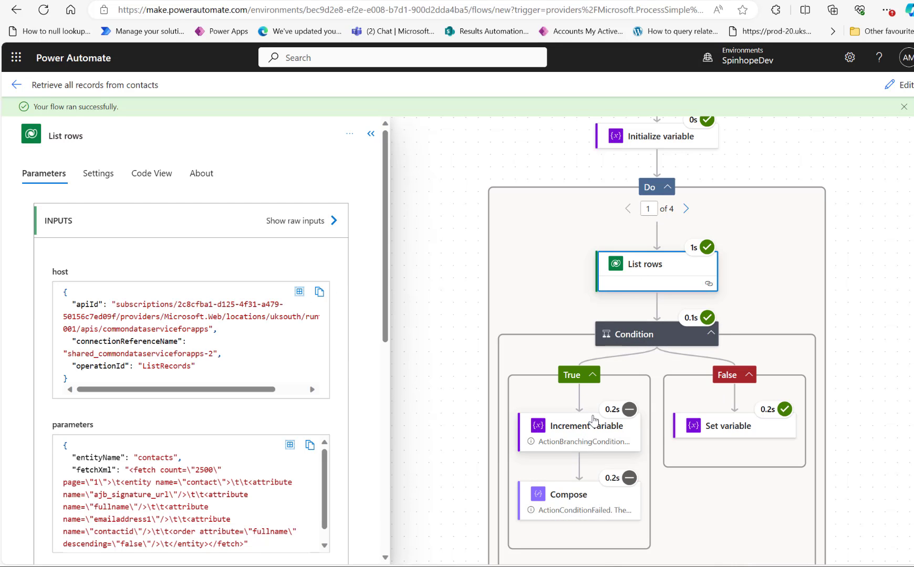
pyautogui.click(702, 439)
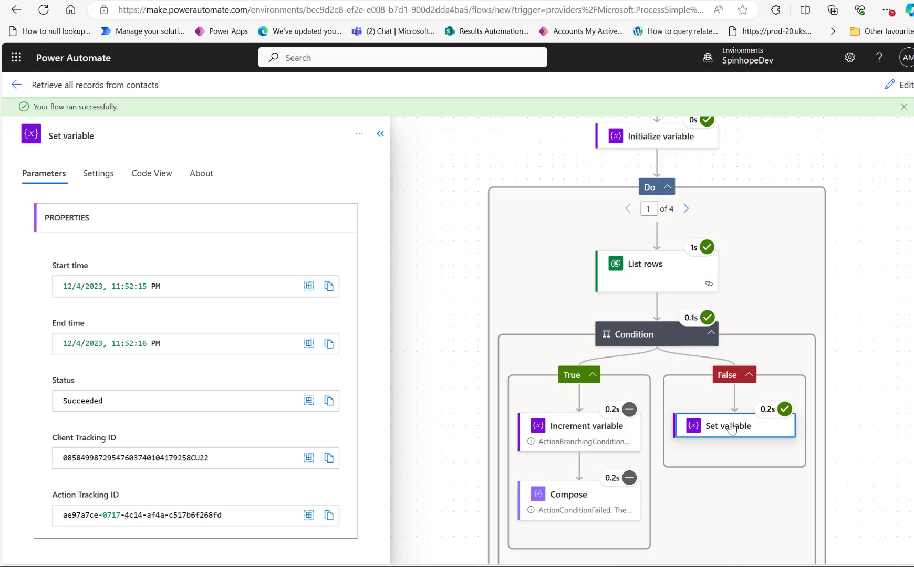
pyautogui.click(651, 209)
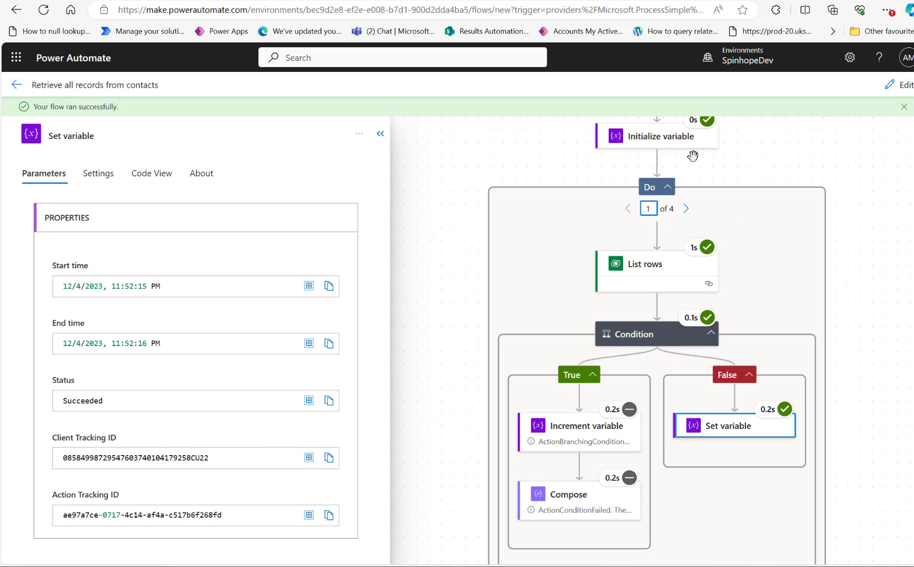
pyautogui.click(646, 138)
pyautogui.click(647, 266)
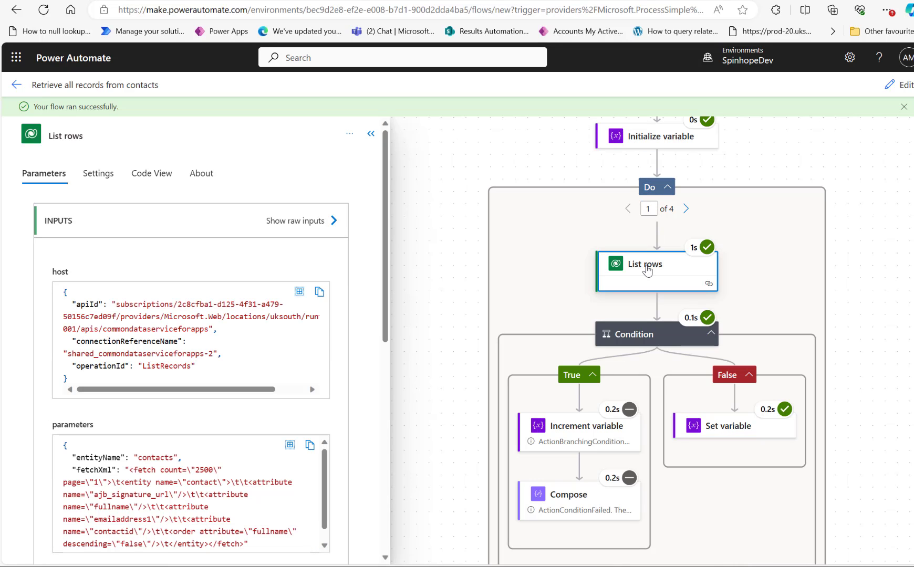
pyautogui.click(557, 439)
pyautogui.click(686, 209)
pyautogui.click(629, 209)
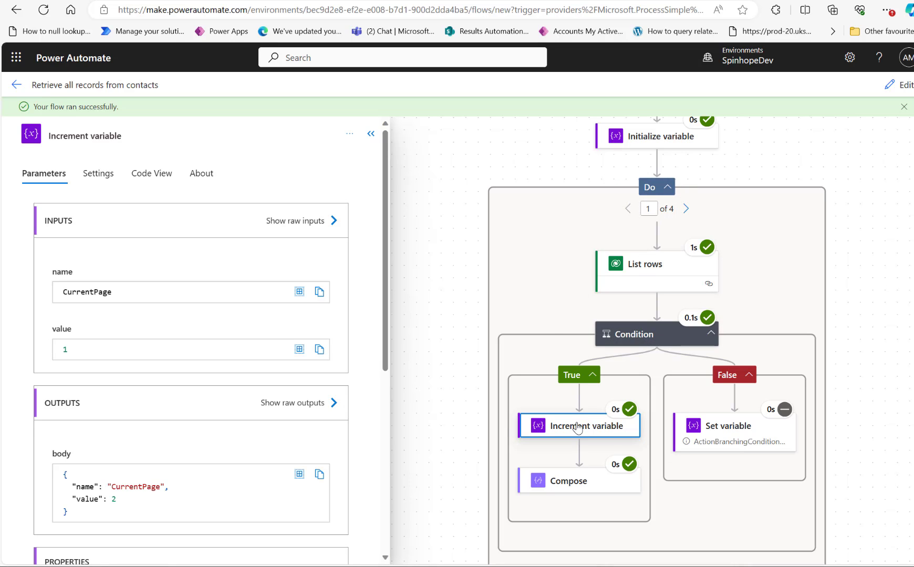
# Check iteration 1's Compose output showing 2,500 rows returned.
pyautogui.scroll(-4, 261, 410)
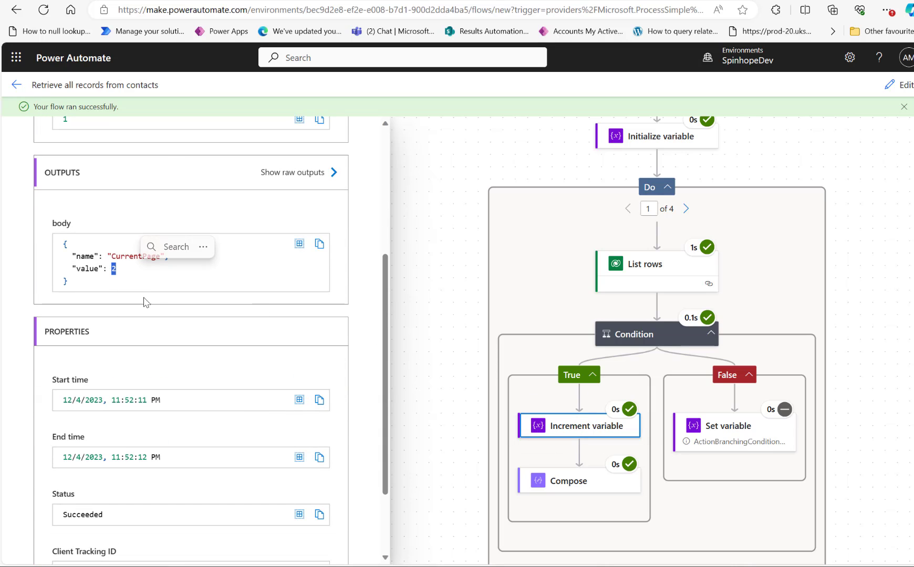
pyautogui.click(565, 486)
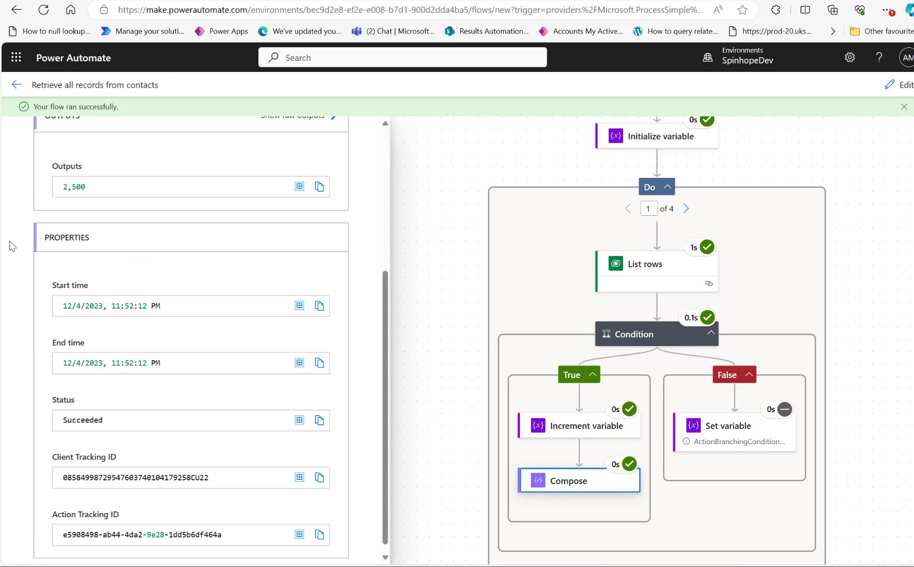
pyautogui.scroll(4, 100, 262)
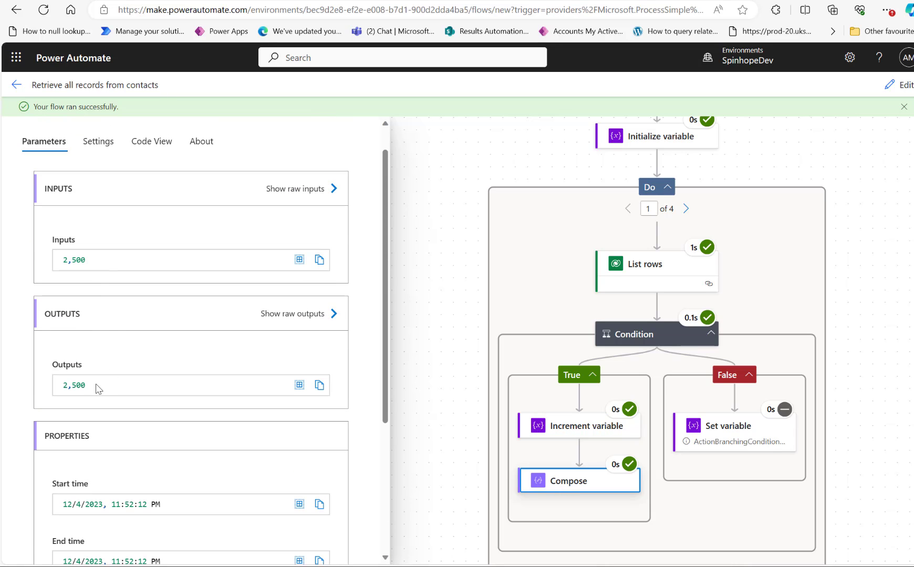
pyautogui.moveTo(97, 389); pyautogui.dragTo(57, 371)
pyautogui.click(257, 379)
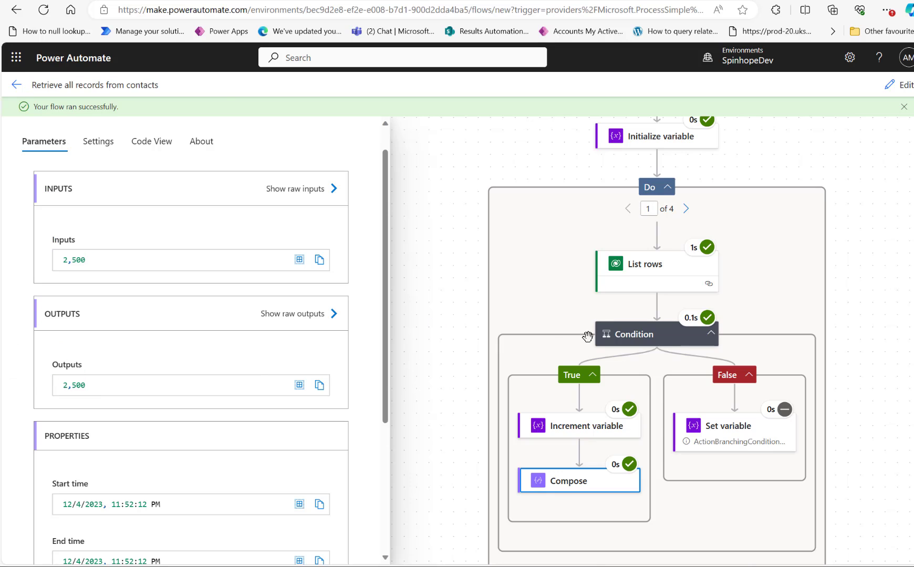
# Open iteration 1's List rows output as raw JSON through the Download link.
pyautogui.click(636, 269)
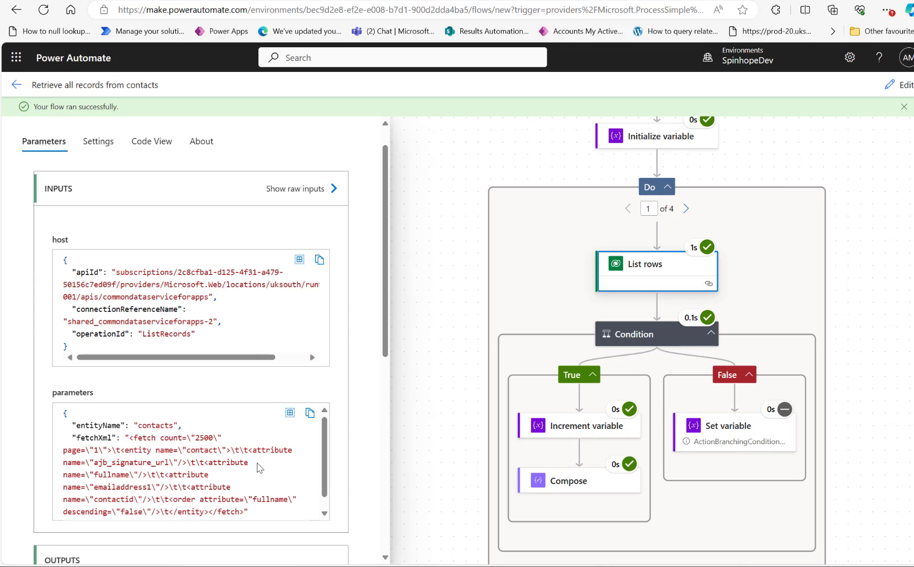
pyautogui.scroll(-1, 258, 467)
pyautogui.scroll(-8, 257, 467)
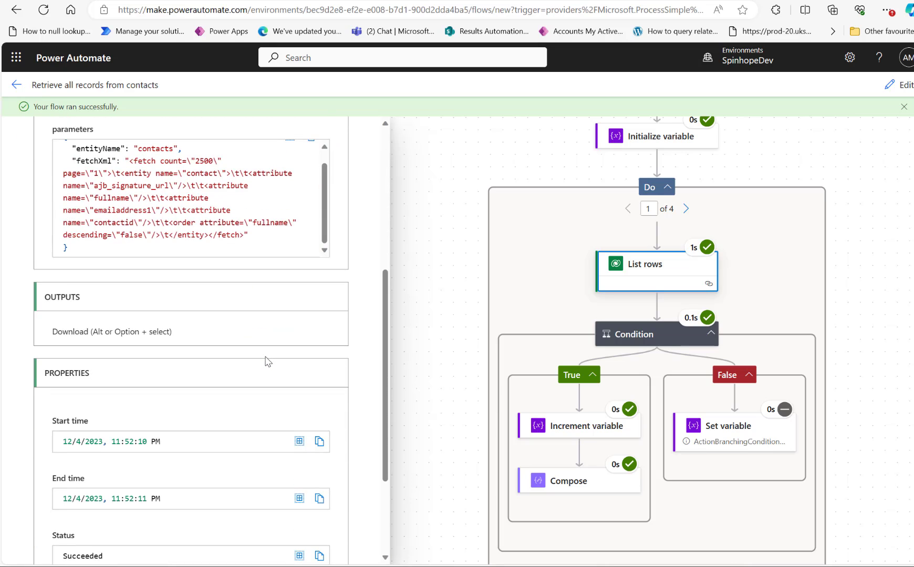
pyautogui.scroll(-1, 268, 362)
pyautogui.scroll(4, 268, 362)
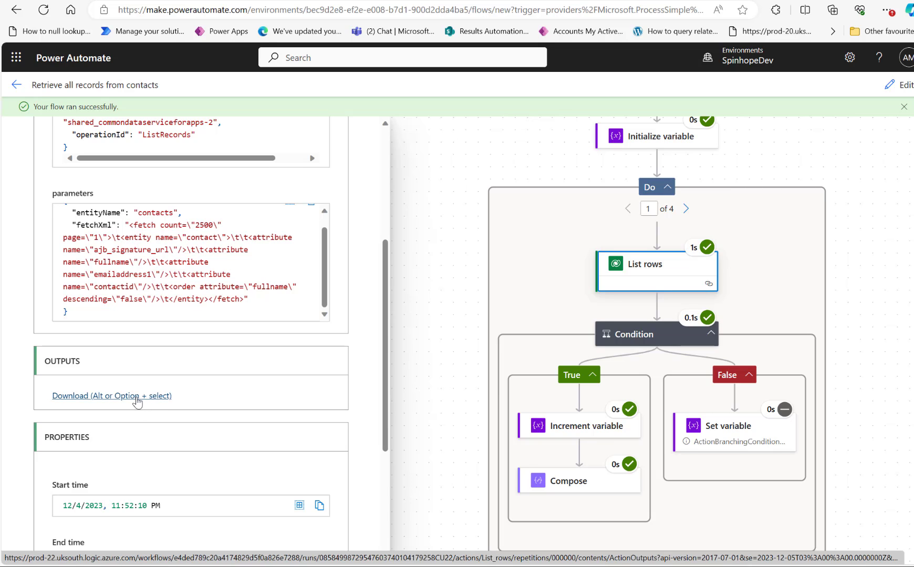
pyautogui.click(137, 403)
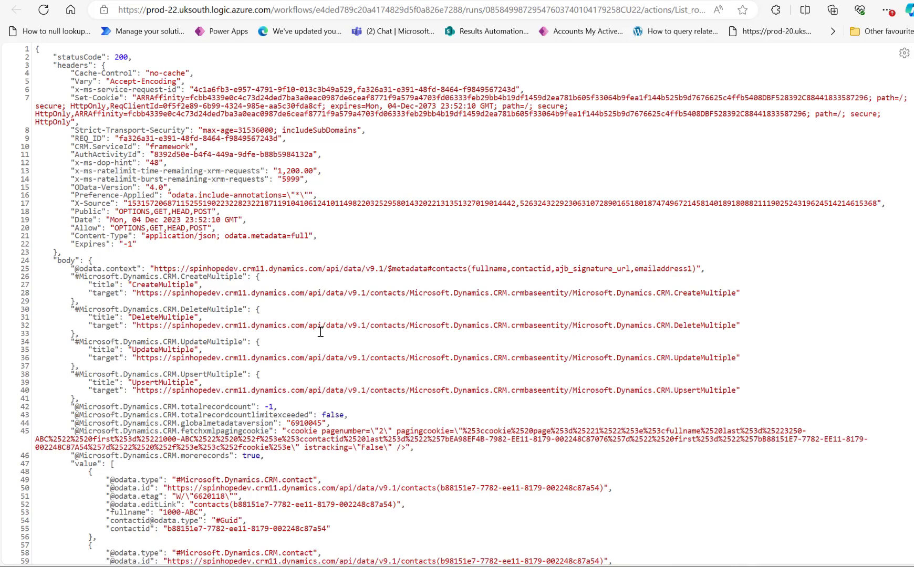
# Scroll the JSON contact records, highlight a fullname entry, then return to the run view.
pyautogui.scroll(-20, 322, 334)
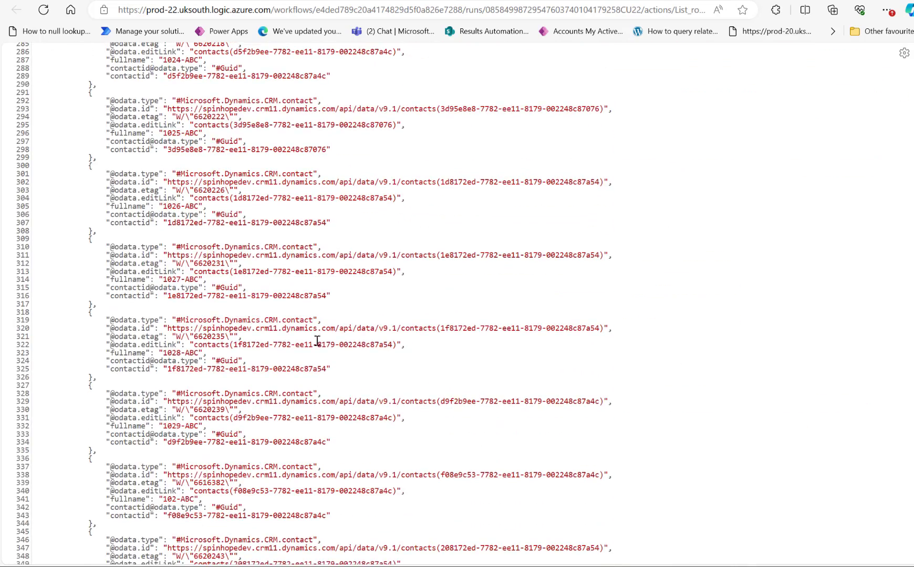
pyautogui.moveTo(122, 282); pyautogui.dragTo(220, 281)
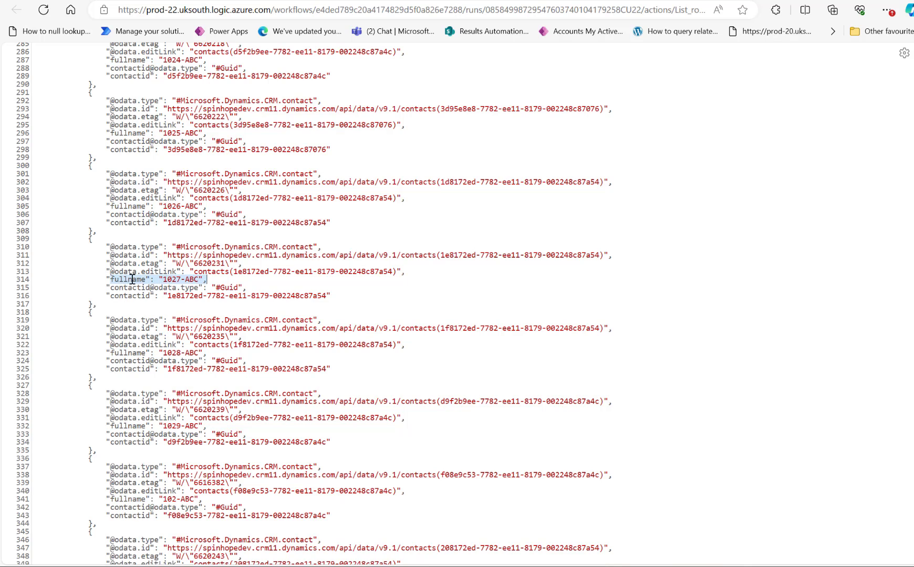
pyautogui.moveTo(111, 295); pyautogui.dragTo(269, 296)
pyautogui.scroll(1, 261, 296)
pyautogui.scroll(5, 261, 296)
pyautogui.scroll(1, 177, 248)
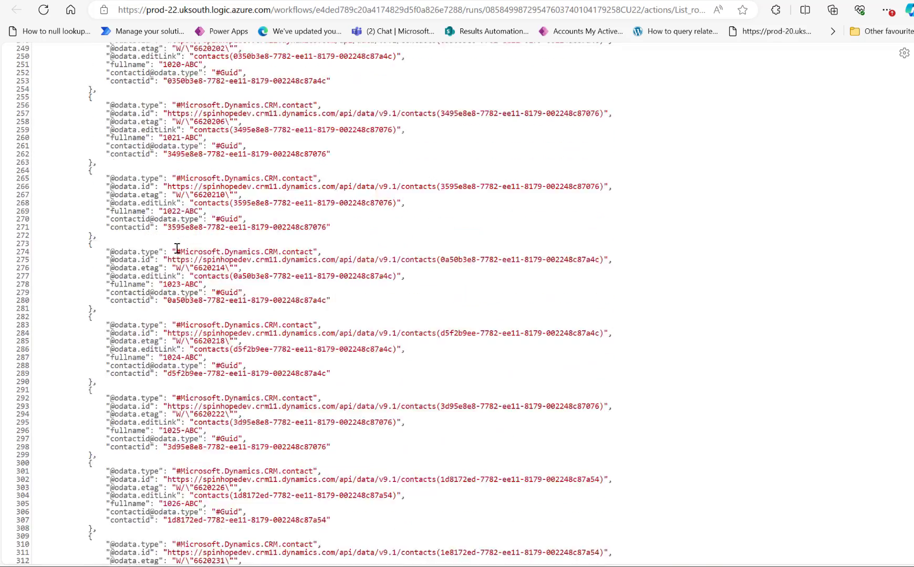
pyautogui.scroll(5, 177, 249)
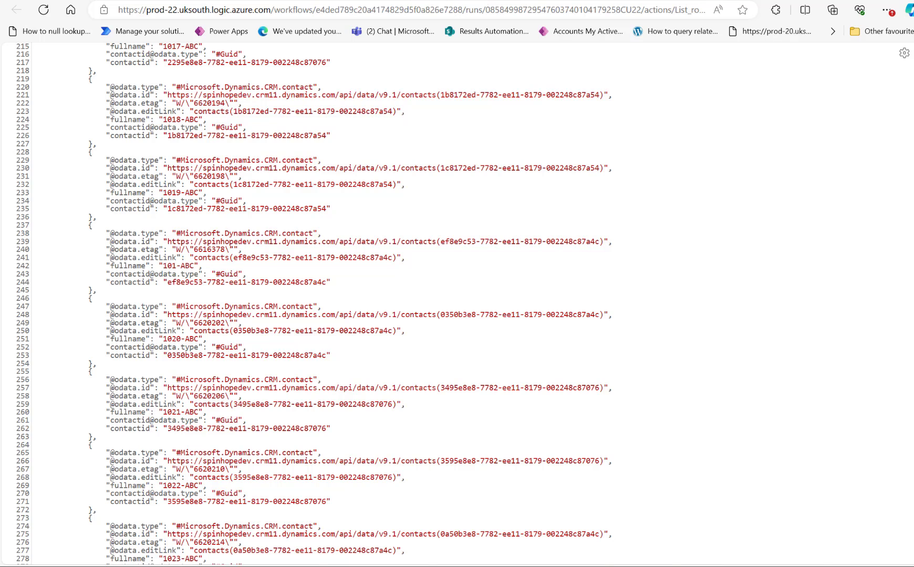
pyautogui.hotkey('ctrl', 'w')
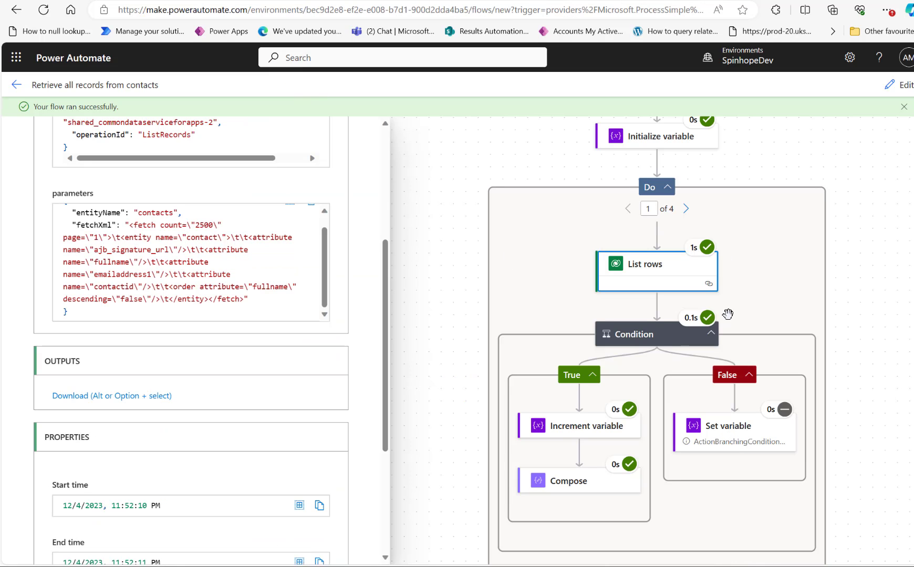
# On iteration 2, highlight Increment variable's CurrentPage value 3 and Compose's 2,500 rows.
pyautogui.click(686, 208)
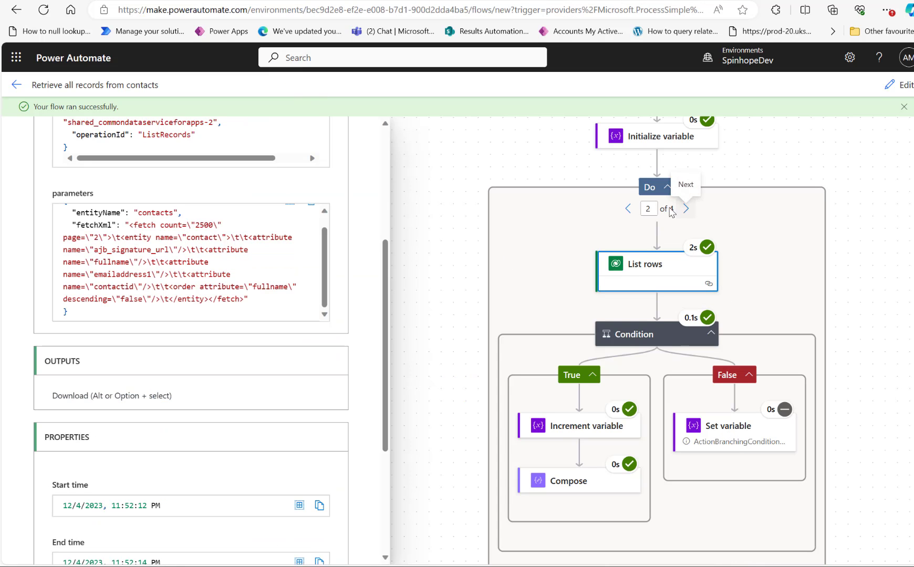
pyautogui.click(570, 427)
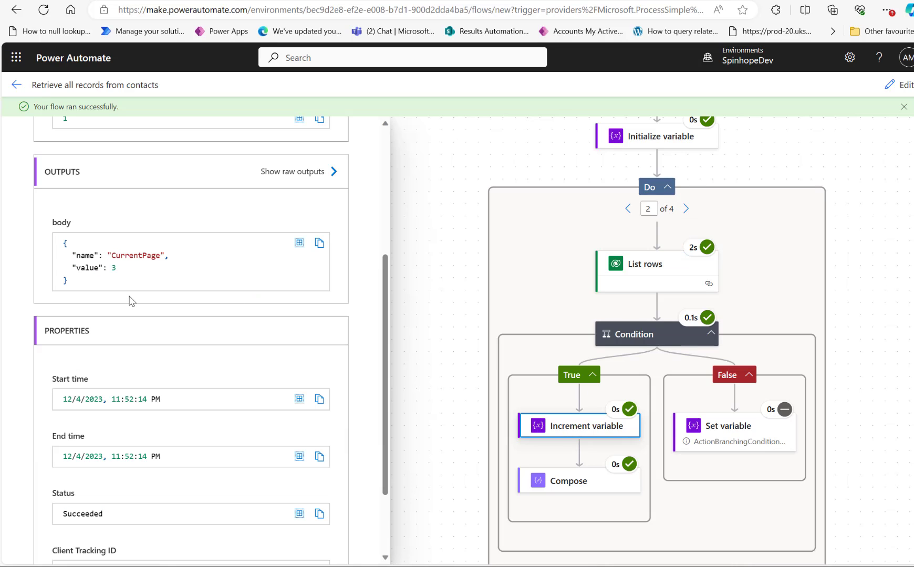
pyautogui.scroll(2, 159, 245)
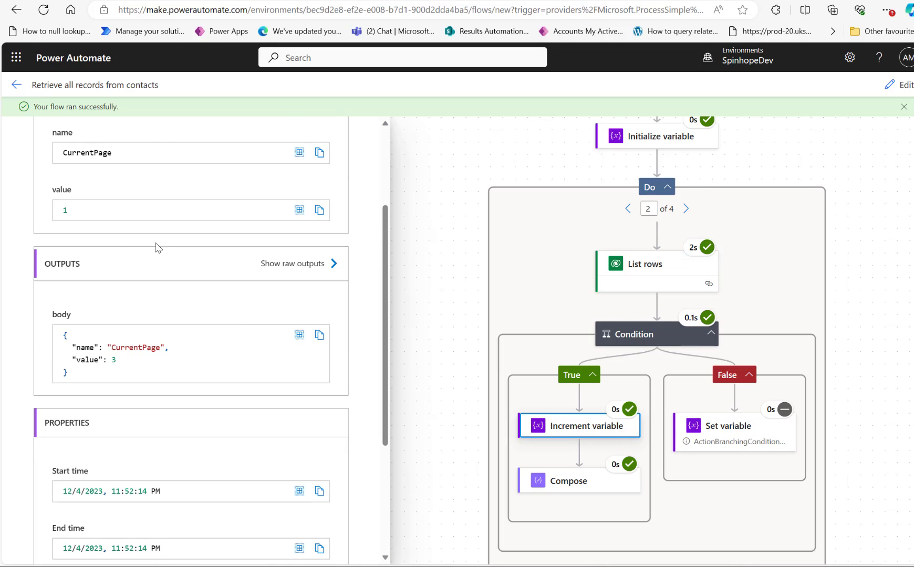
pyautogui.doubleClick(111, 361)
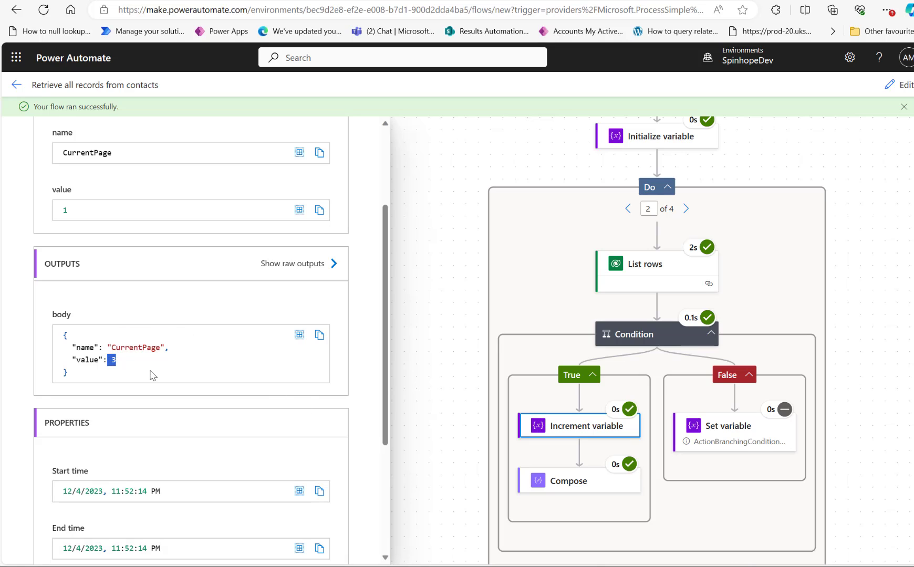
pyautogui.scroll(-1, 546, 399)
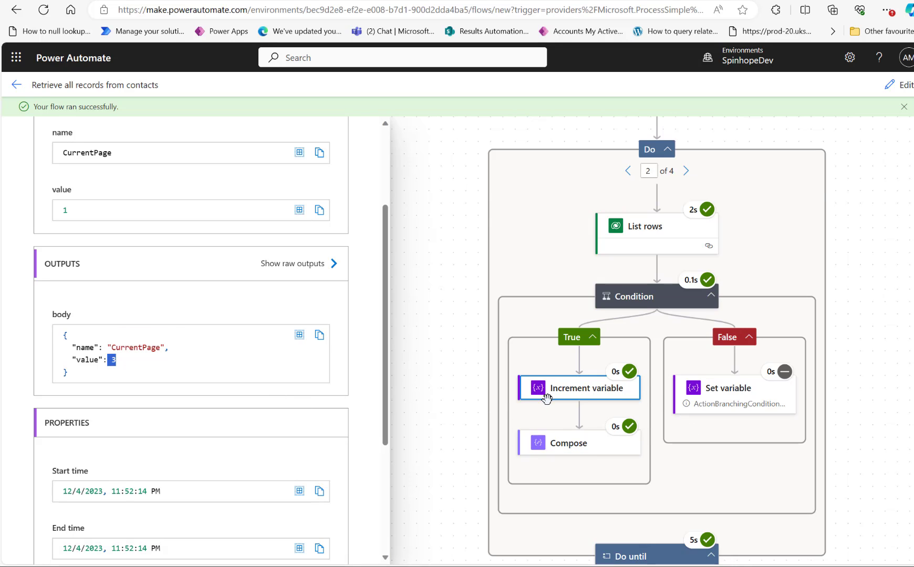
pyautogui.scroll(-2, 546, 399)
pyautogui.click(580, 378)
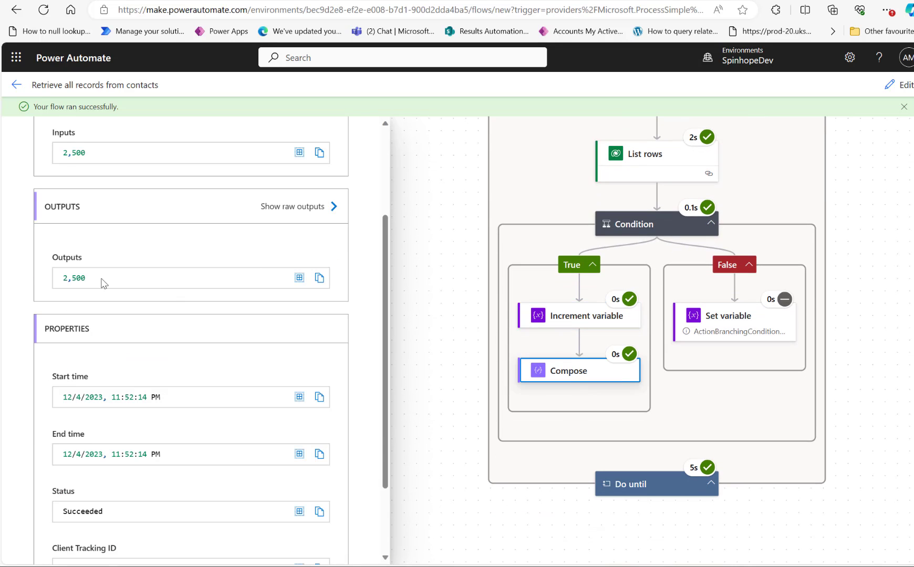
pyautogui.moveTo(103, 283); pyautogui.dragTo(30, 277)
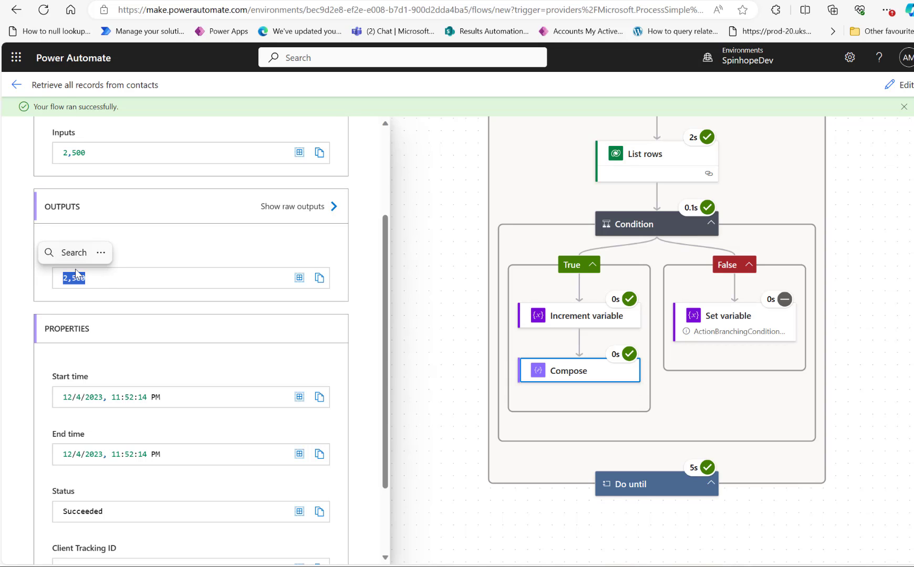
pyautogui.scroll(2, 761, 221)
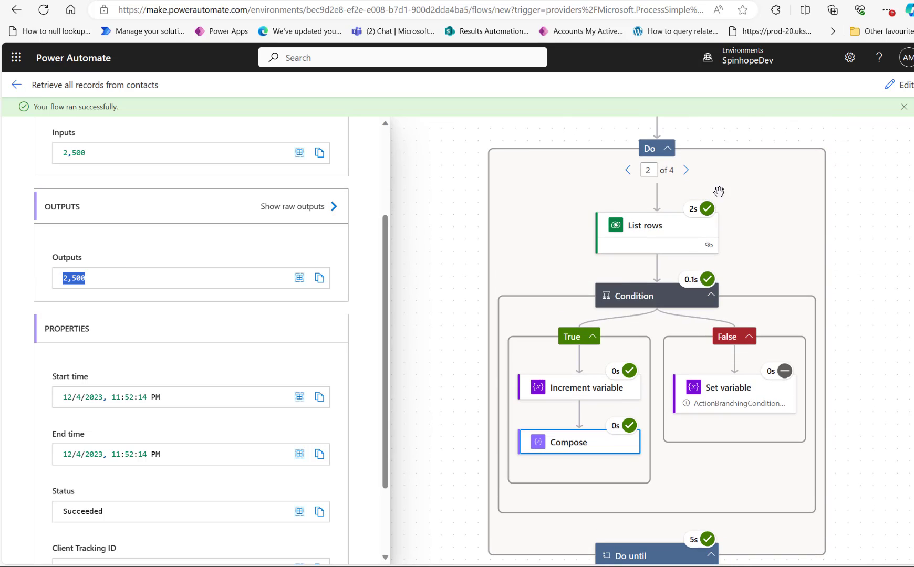
# On iteration 3, check CurrentPage 4 and 1,003 rows, then switch to Power Apps contacts.
pyautogui.click(685, 172)
pyautogui.click(581, 393)
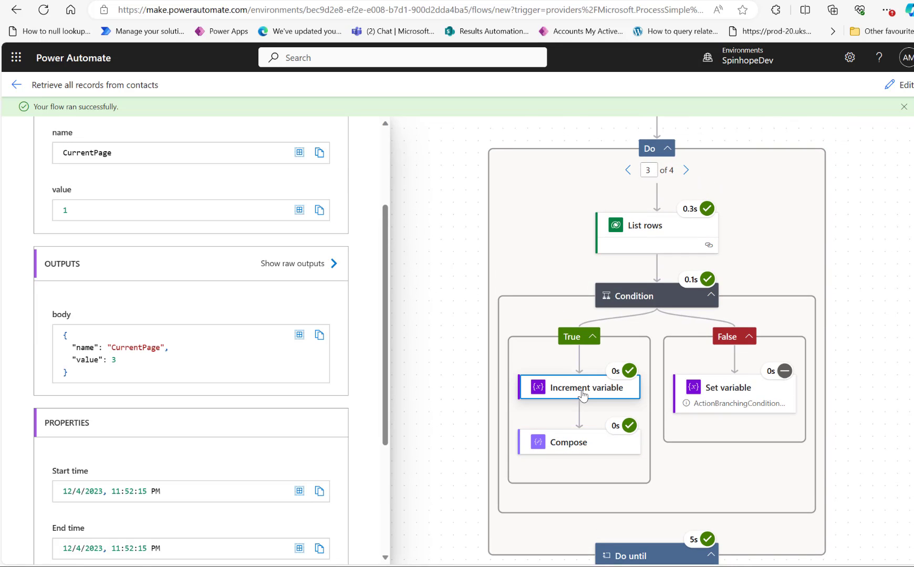
pyautogui.doubleClick(112, 360)
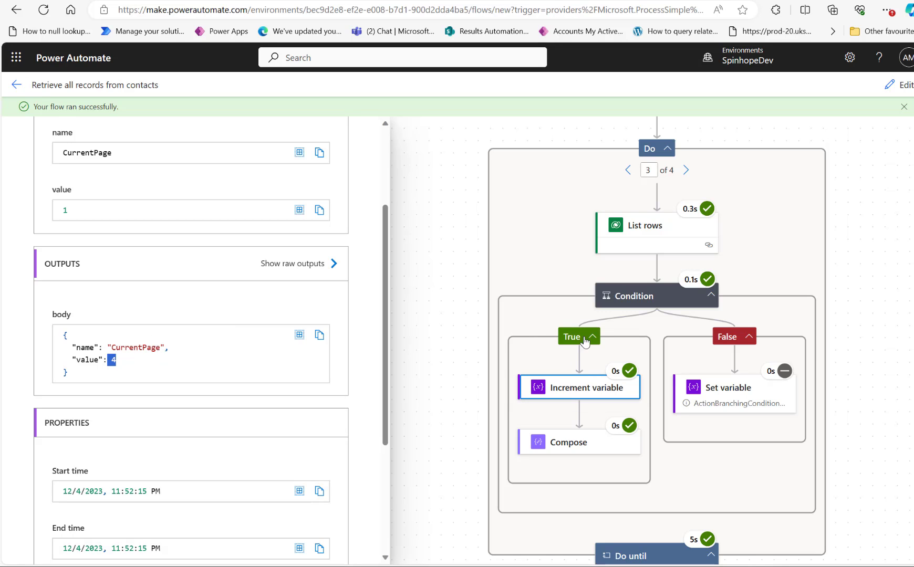
pyautogui.click(570, 455)
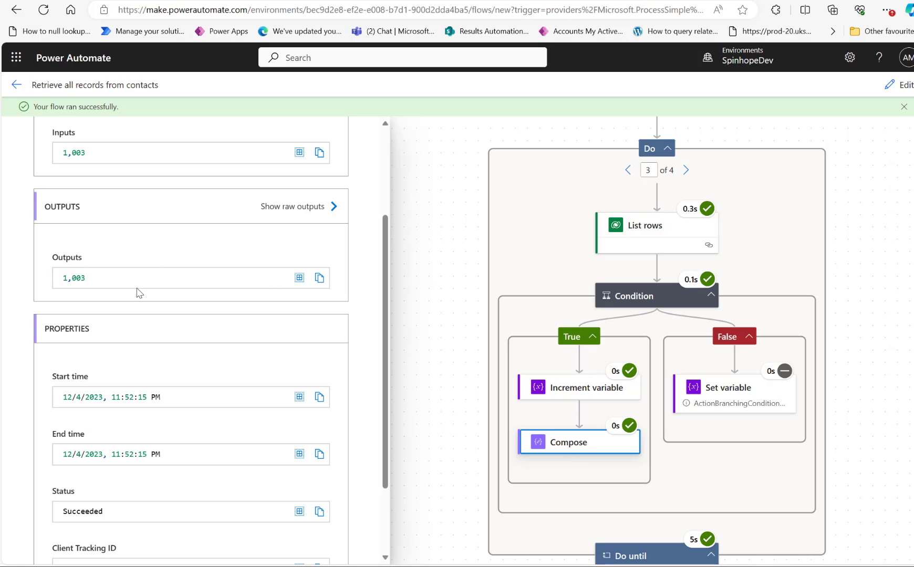
pyautogui.moveTo(119, 287); pyautogui.dragTo(53, 286)
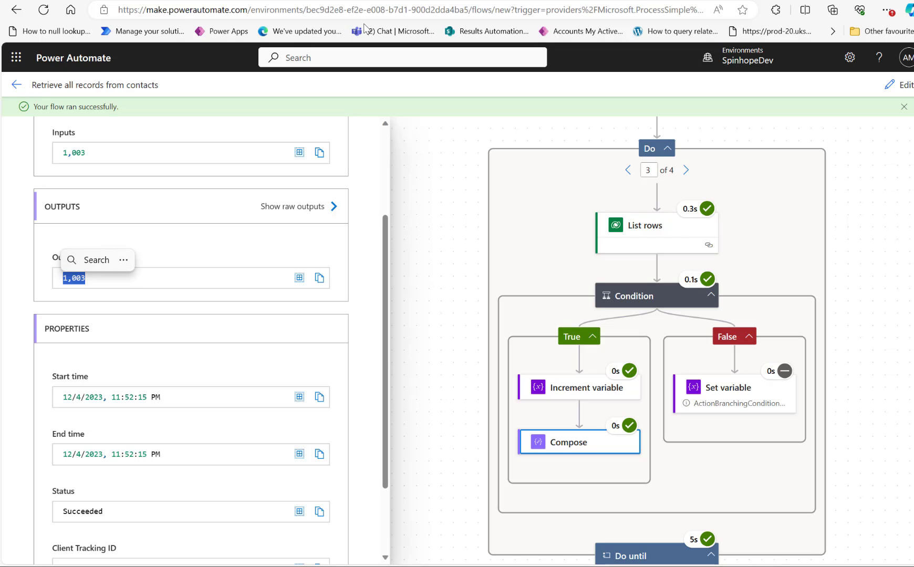
pyautogui.hotkey('ctrl', 'c')
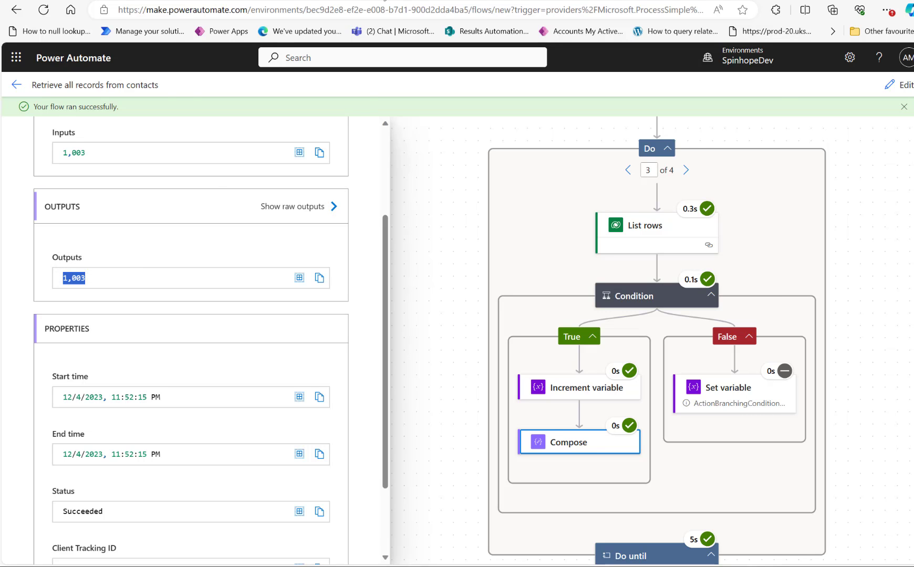
pyautogui.hotkey('alt', 'Tab')
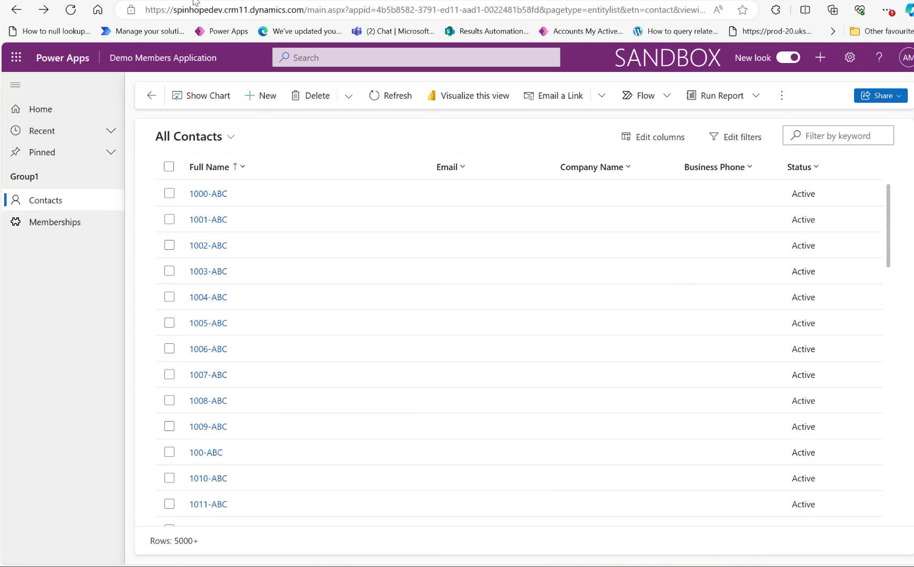
# Return from the Power Apps contact list to the flow's run and open the flow for editing.
pyautogui.hotkey('alt', 'Tab')
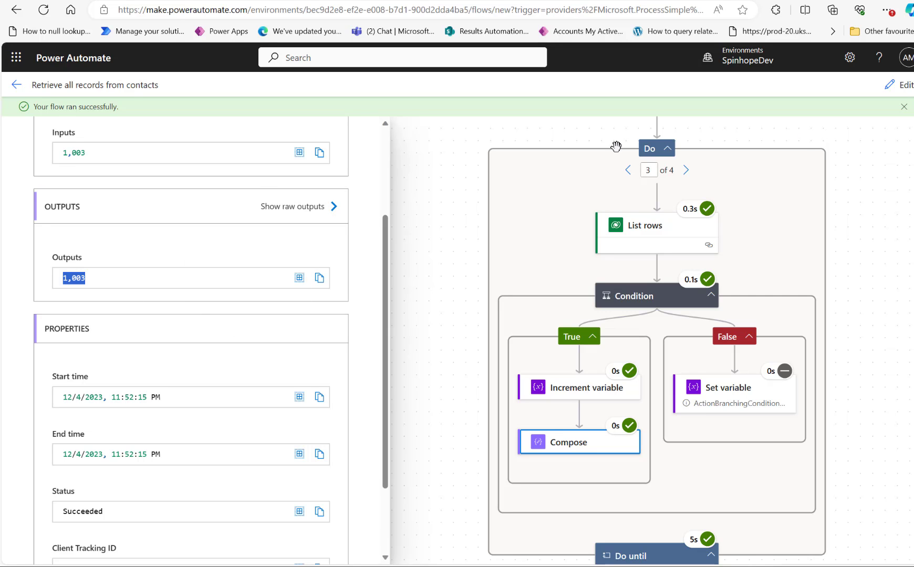
pyautogui.click(900, 86)
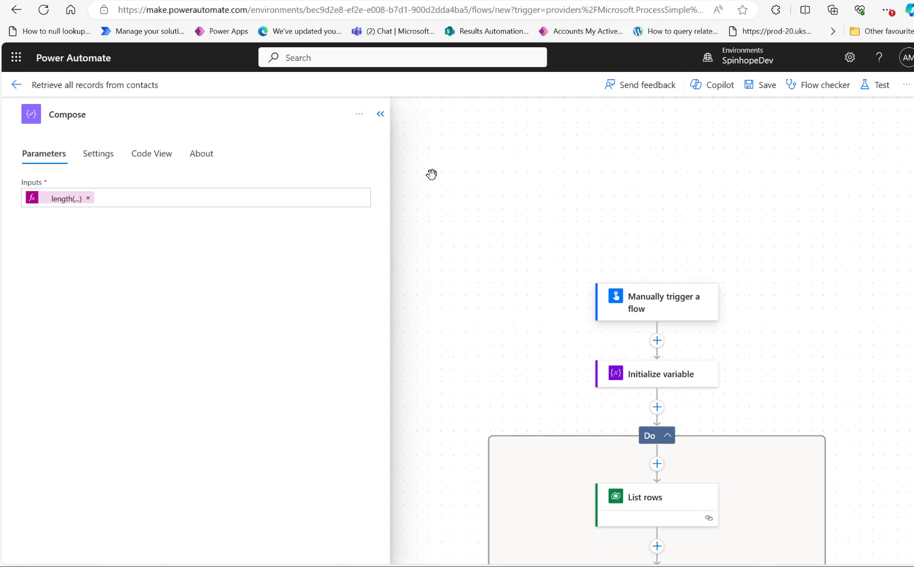
# Switch to the classic designer and expand the Do until, CurrentPage, Condition and Set variable cards.
pyautogui.click(906, 86)
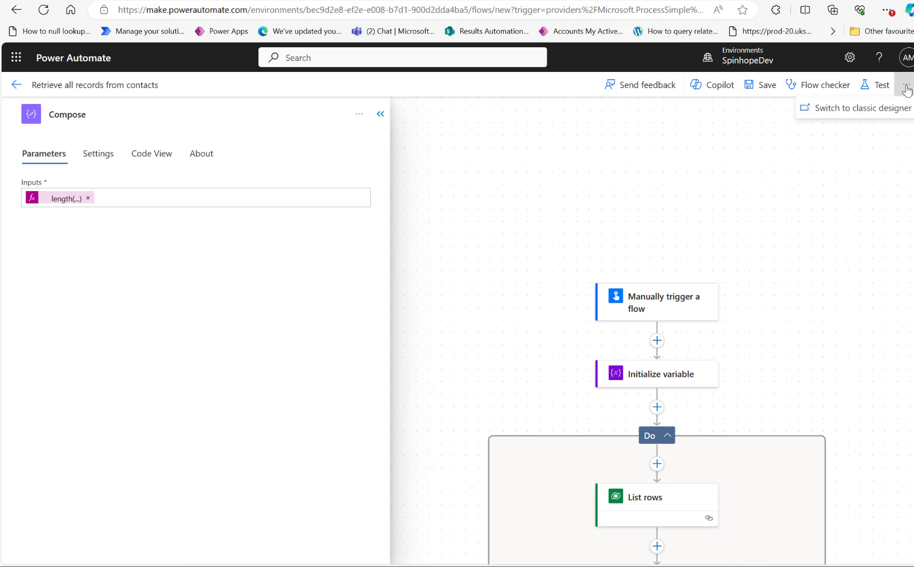
pyautogui.click(853, 109)
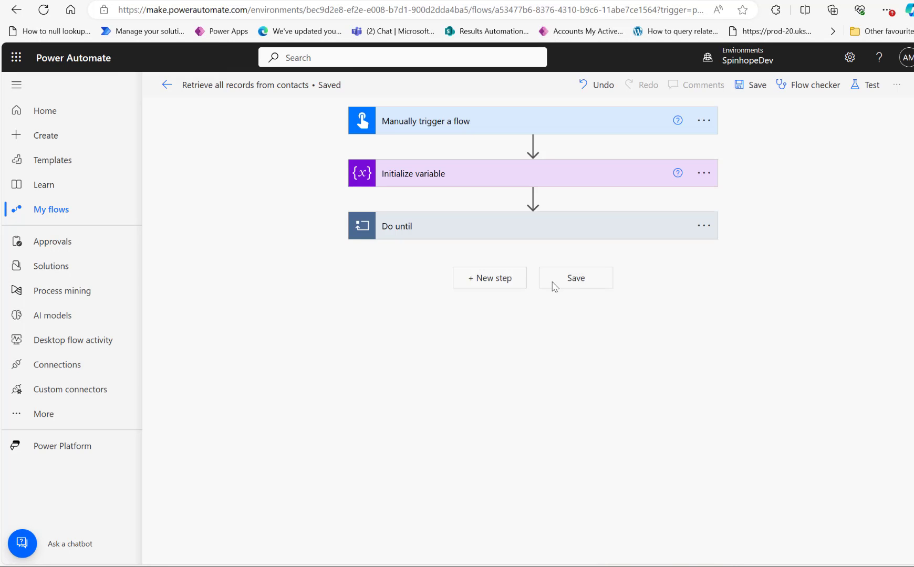
pyautogui.click(458, 230)
pyautogui.click(449, 178)
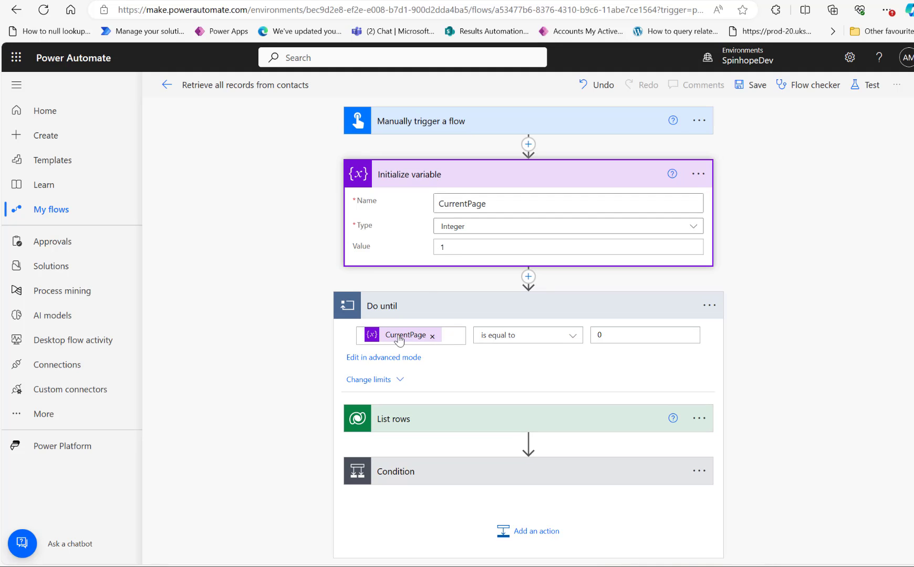
pyautogui.click(466, 473)
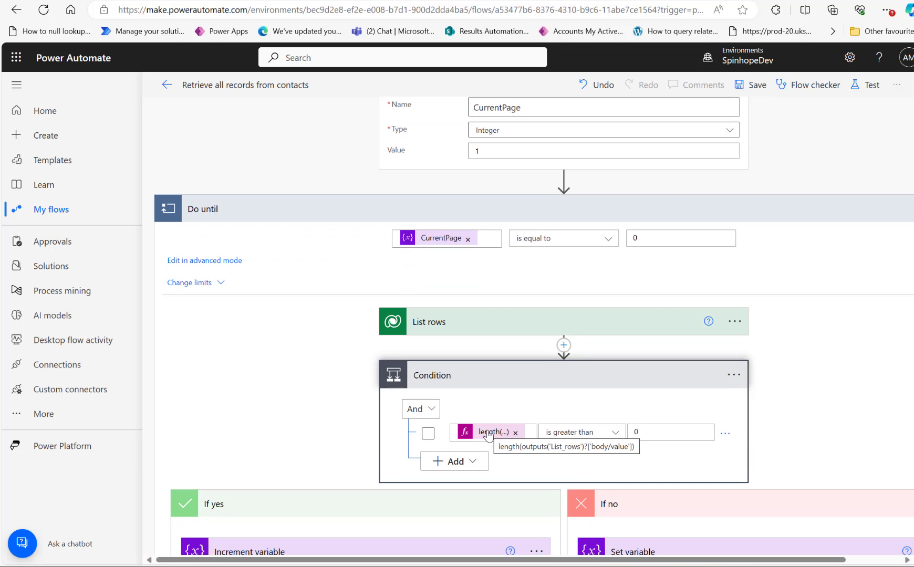
pyautogui.scroll(-3, 627, 485)
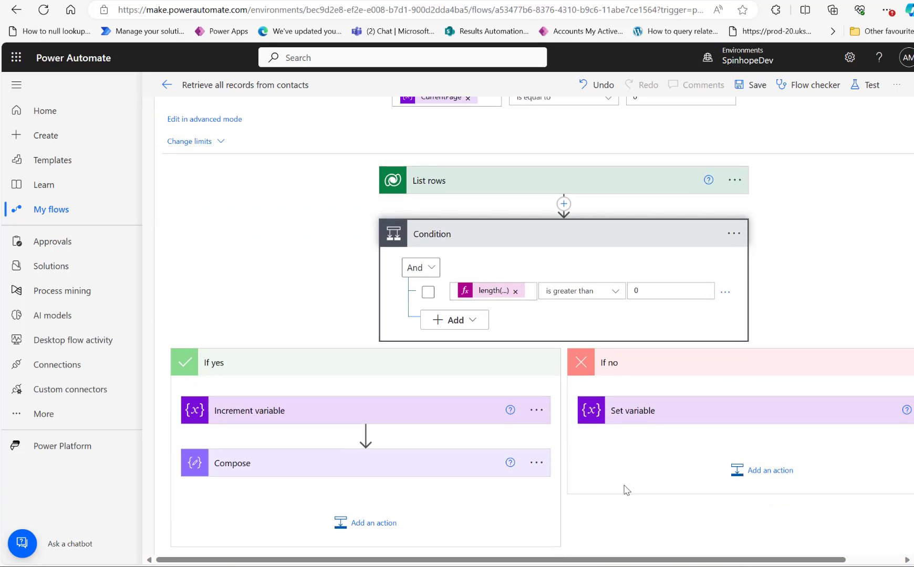
pyautogui.click(633, 416)
pyautogui.scroll(5, 705, 460)
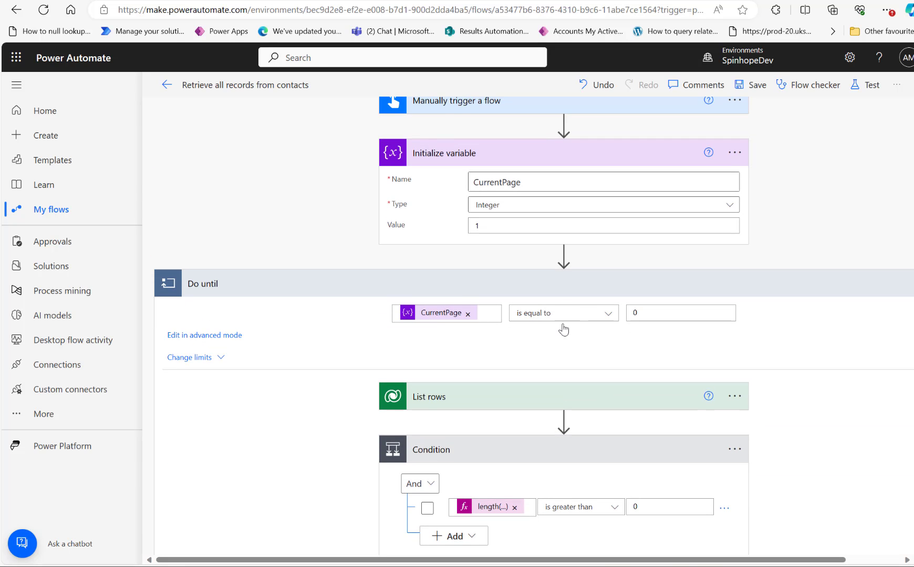
pyautogui.scroll(-3, 562, 331)
# Expand List rows to show its advanced Fetch Xml Query, then view the FetchXML file.
pyautogui.click(457, 234)
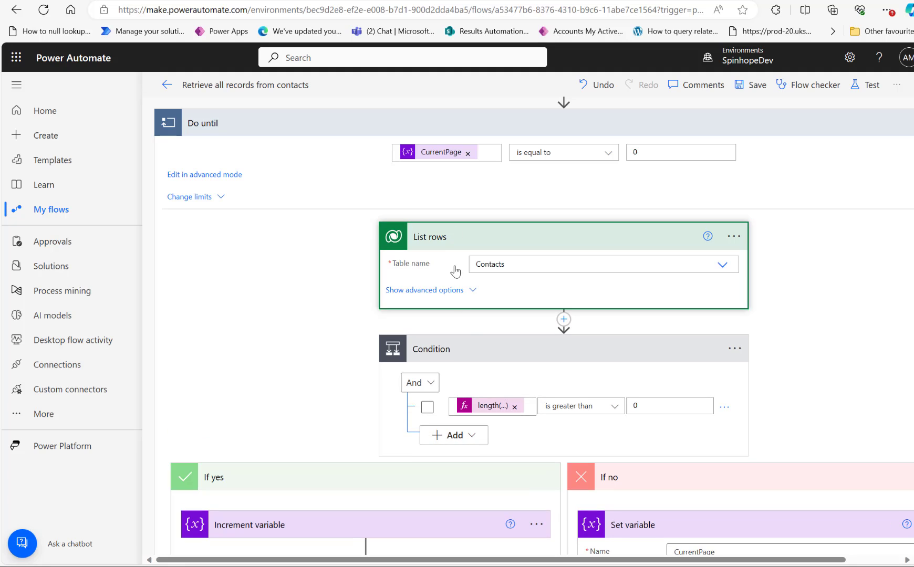
pyautogui.click(455, 290)
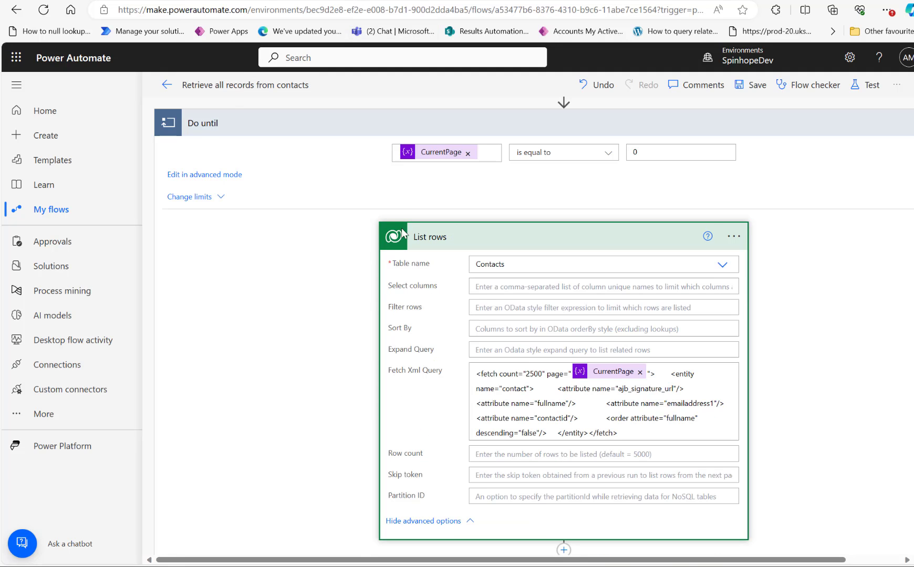
pyautogui.hotkey('ctrl', 'Tab')
pyautogui.scroll(-2, 513, 392)
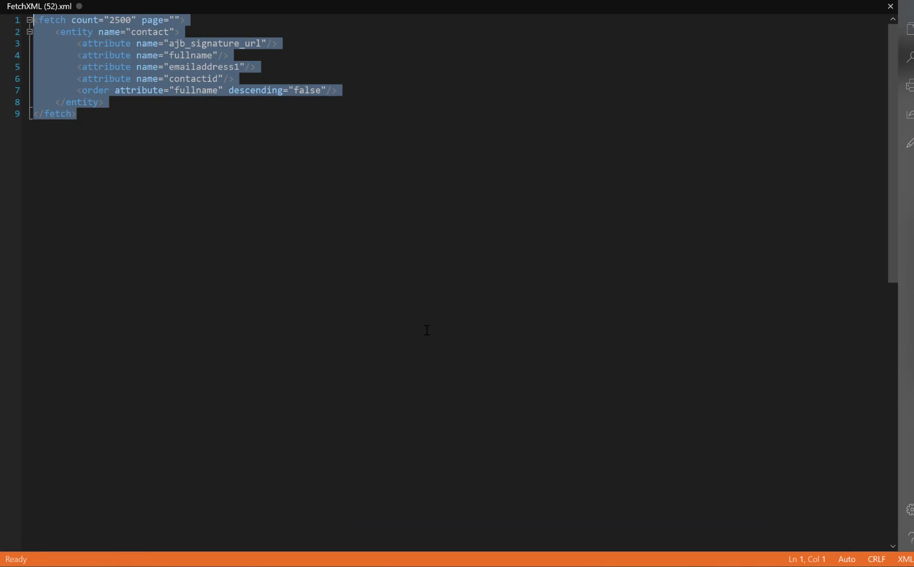
# Highlight the empty page attribute and the count of 2500 in the FetchXML query.
pyautogui.click(131, 110)
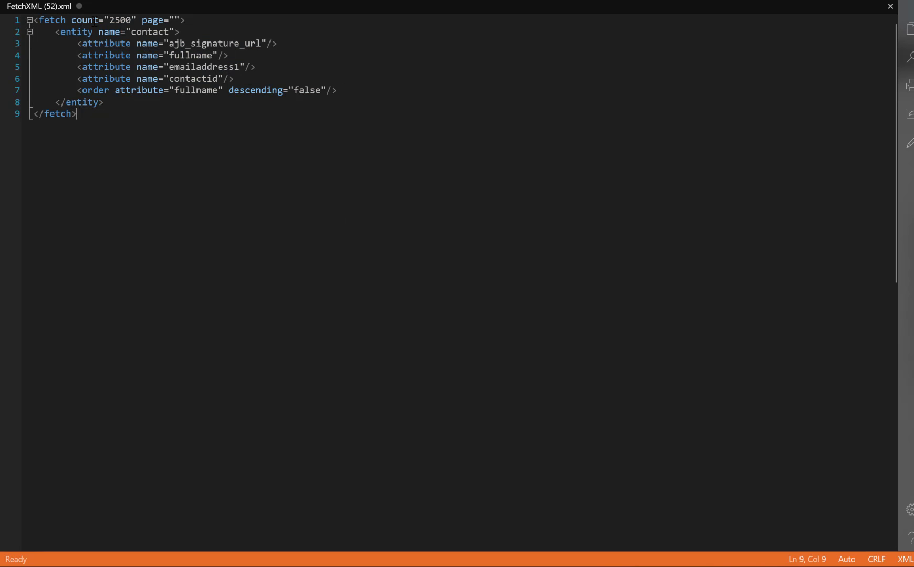
pyautogui.moveTo(141, 20); pyautogui.dragTo(185, 20)
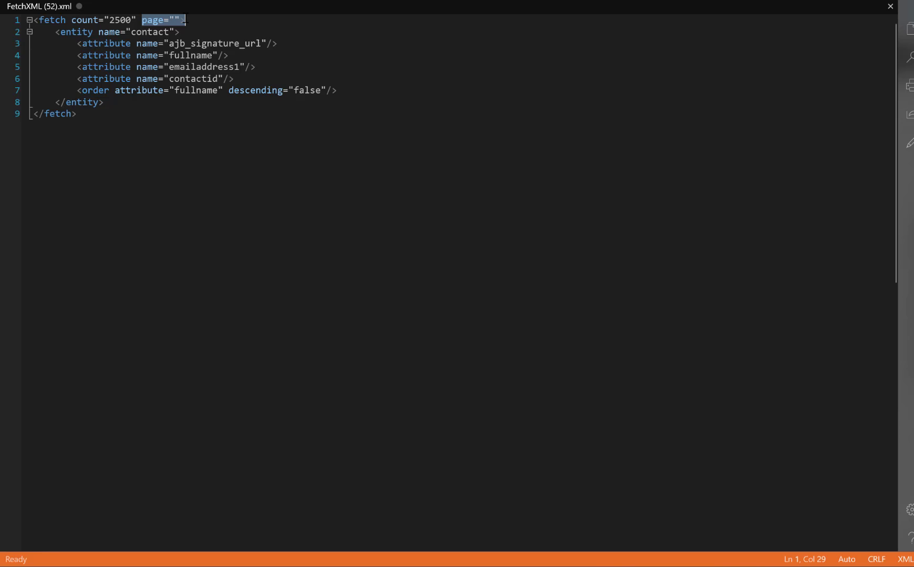
pyautogui.doubleClick(128, 20)
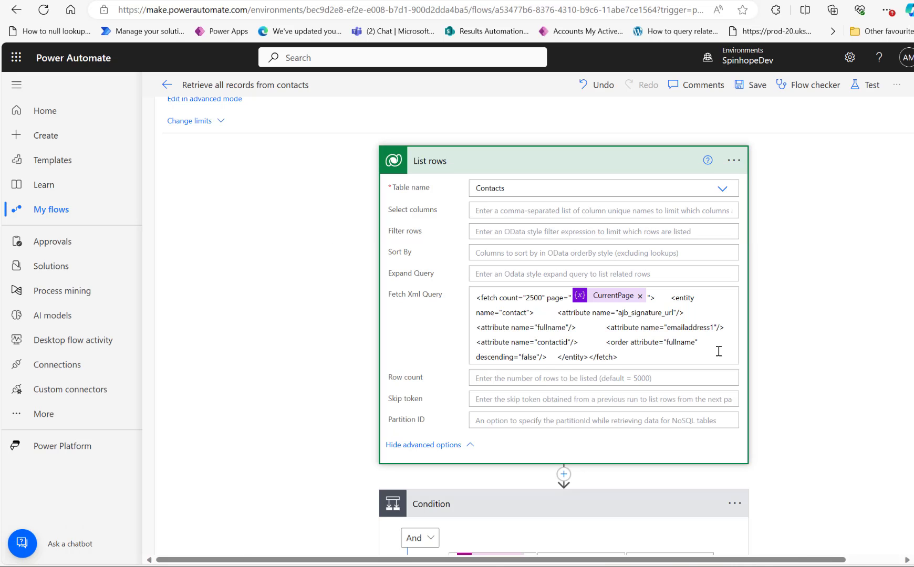
pyautogui.scroll(-5, 683, 326)
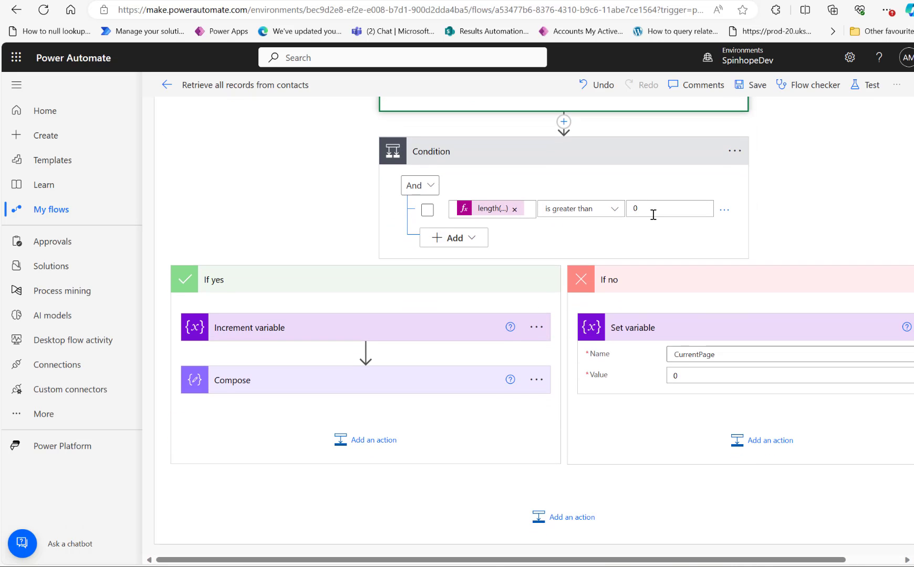
pyautogui.click(654, 215)
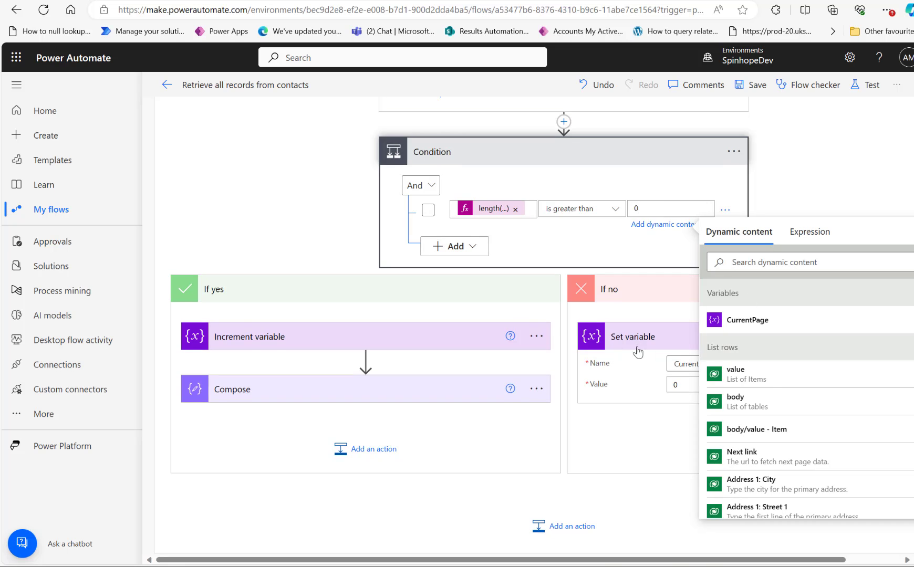
pyautogui.click(616, 339)
pyautogui.scroll(3, 420, 158)
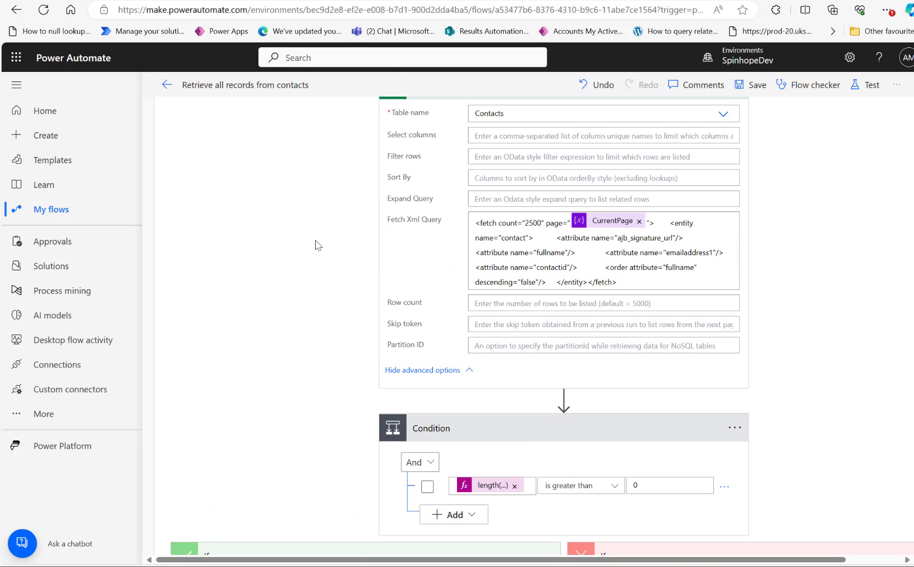
pyautogui.scroll(4, 315, 210)
pyautogui.scroll(1, 379, 182)
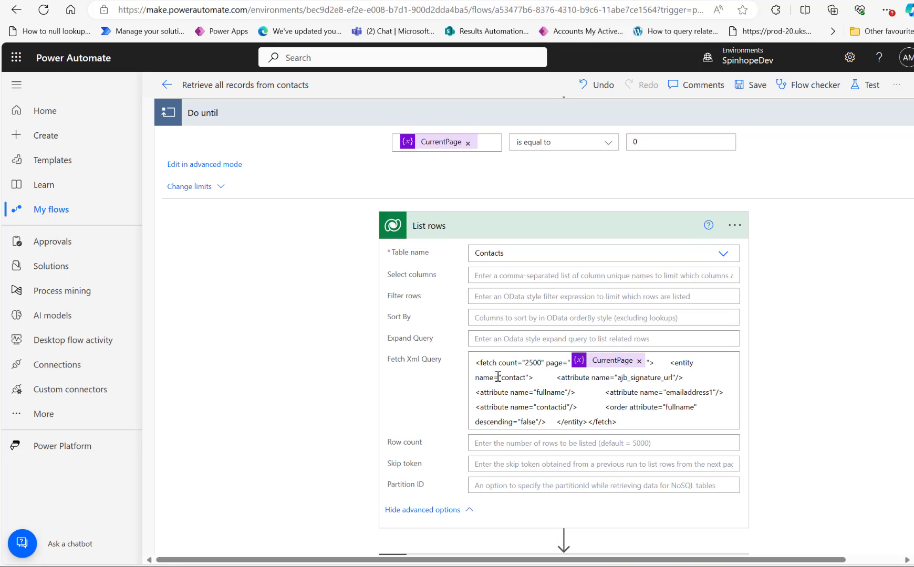
pyautogui.moveTo(483, 377); pyautogui.dragTo(645, 398)
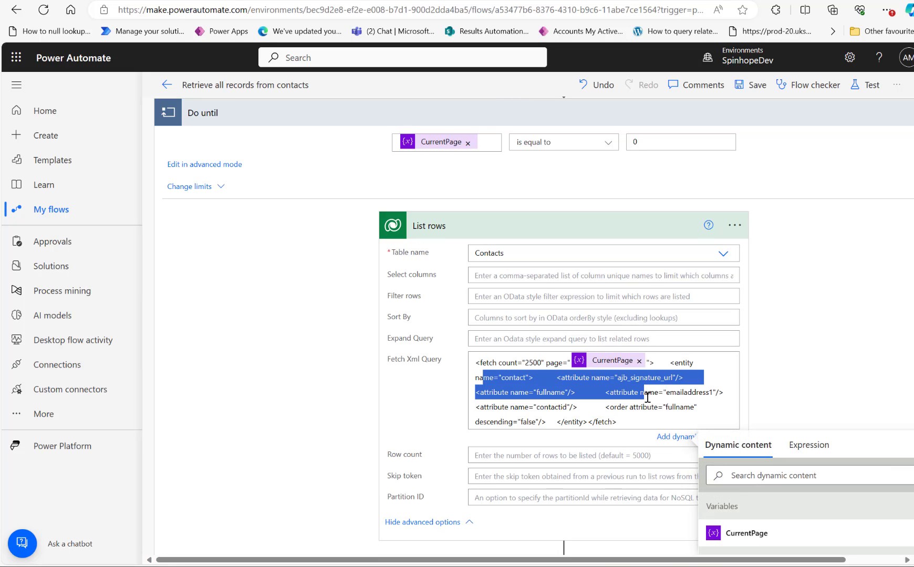
pyautogui.click(647, 398)
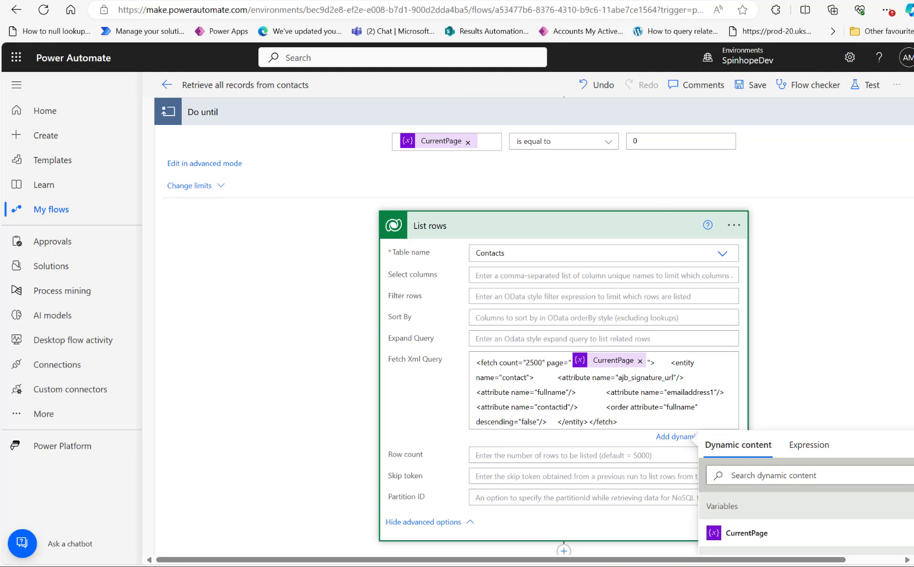
pyautogui.hotkey('ctrl', 'Tab')
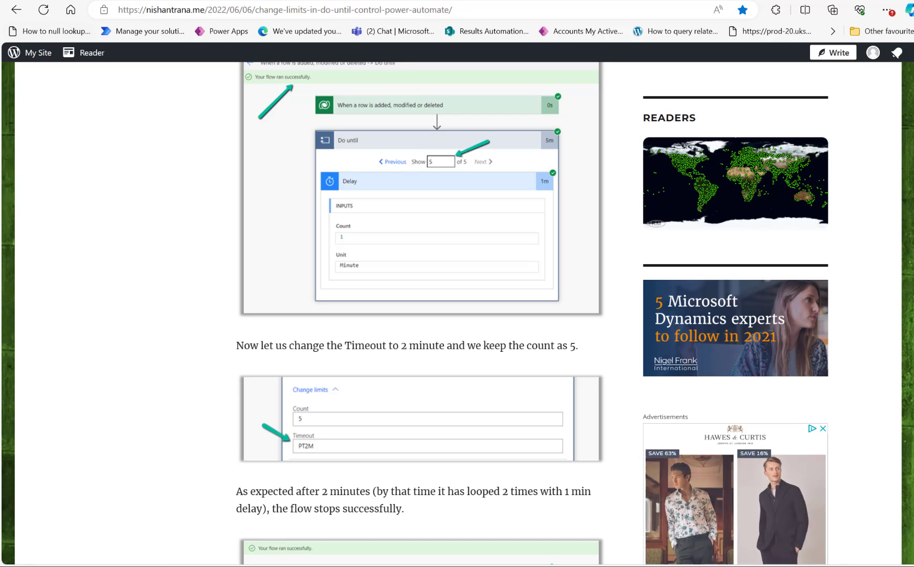
pyautogui.hotkey('ctrl', 'Tab')
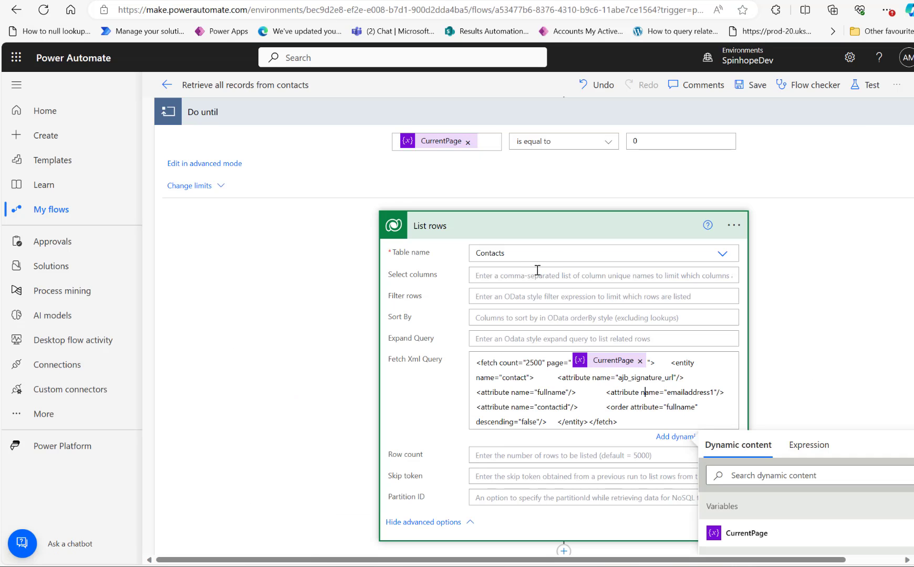
pyautogui.scroll(3, 538, 270)
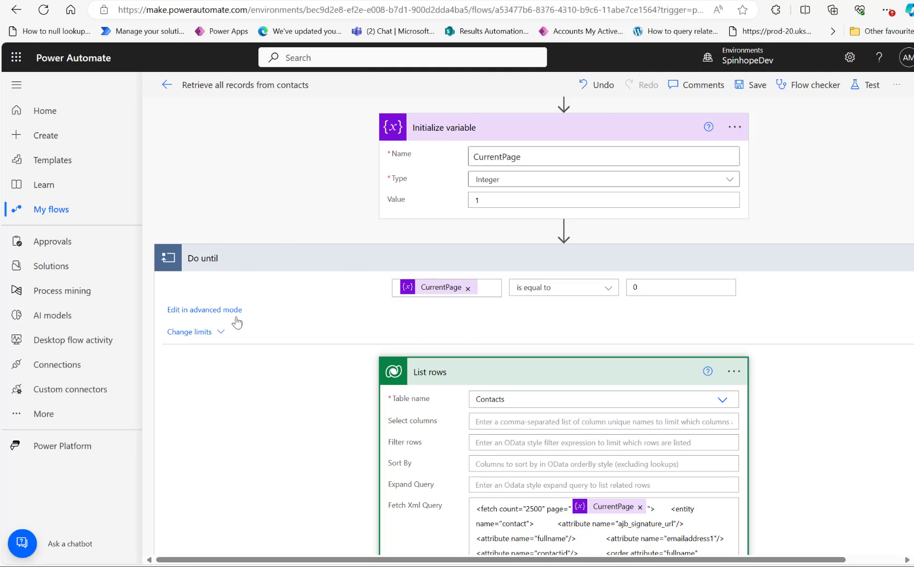
# View the Do until condition as an advanced-mode expression, then return to basic mode.
pyautogui.click(199, 311)
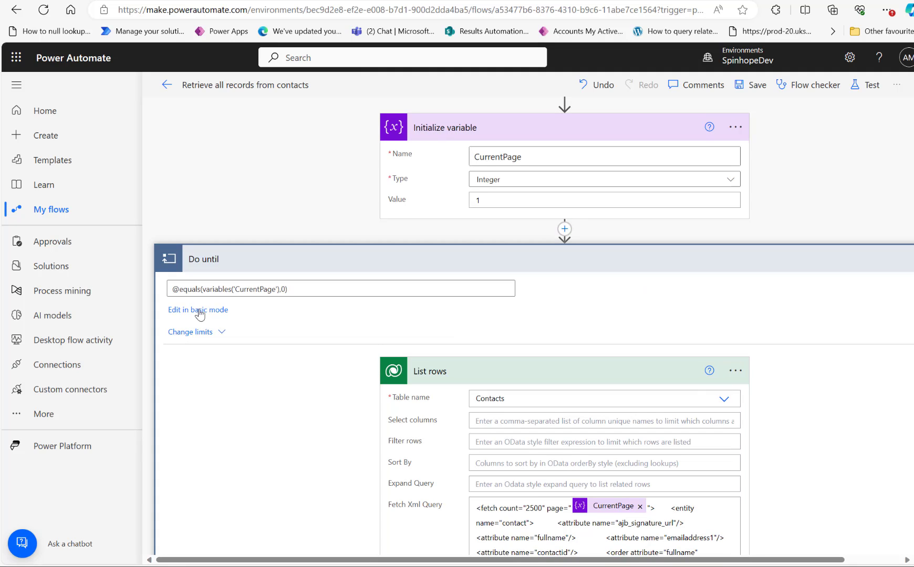
pyautogui.click(204, 311)
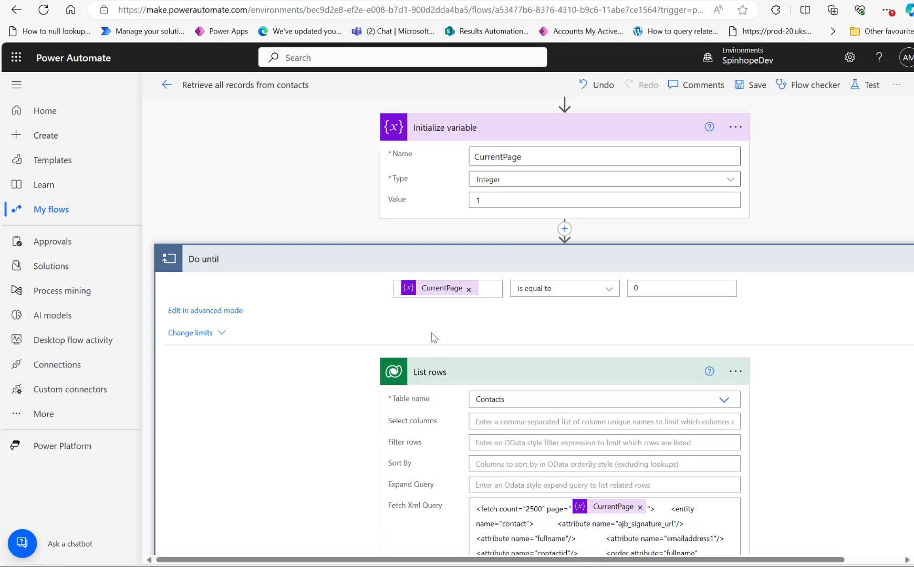
pyautogui.scroll(-4, 432, 337)
pyautogui.scroll(4, 189, 330)
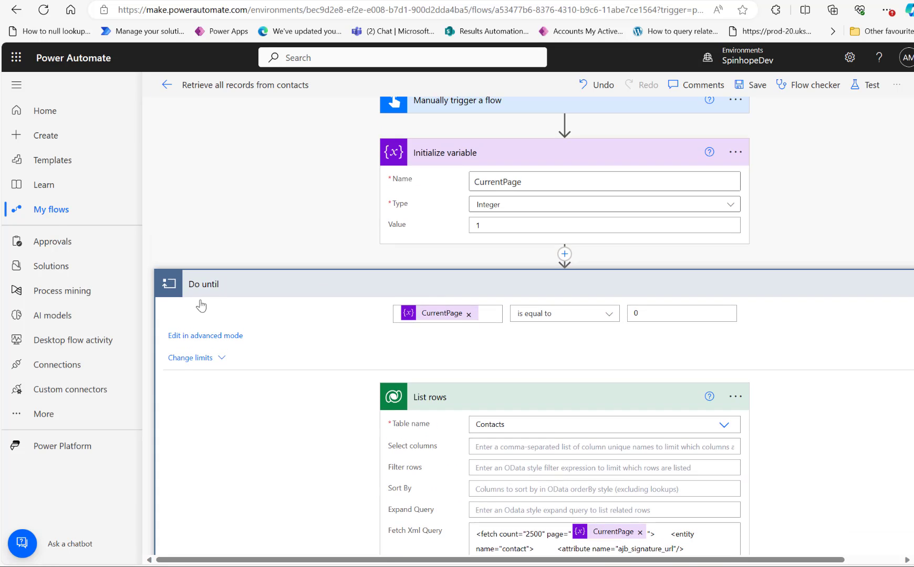
# Reveal the loop limits Count 60 and Timeout PT1H, then turn to the Do until blog post.
pyautogui.click(201, 359)
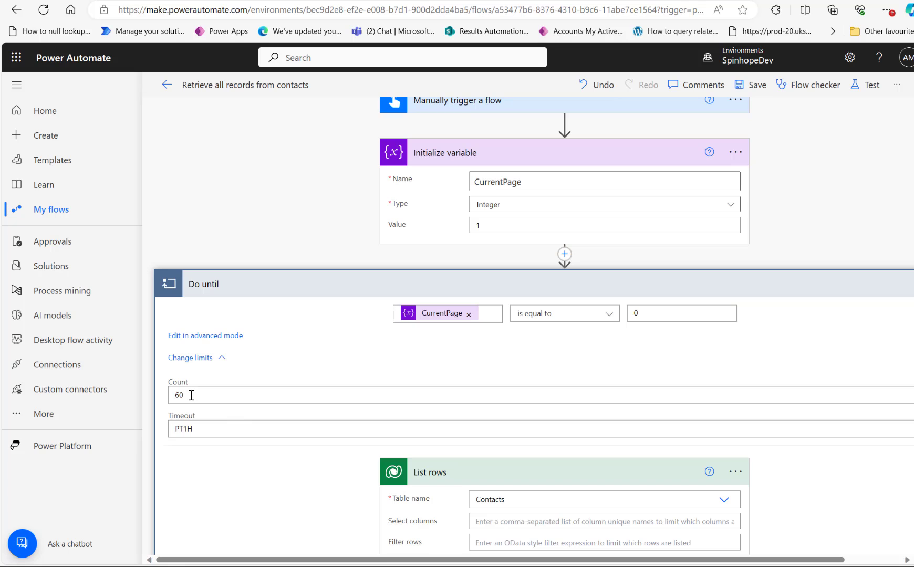
pyautogui.doubleClick(216, 431)
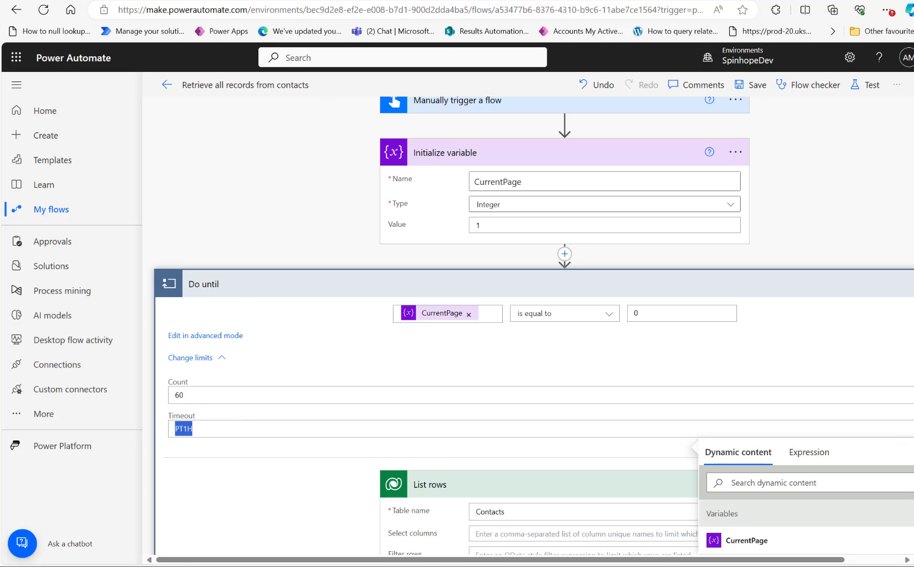
pyautogui.hotkey('ctrl', 'Tab')
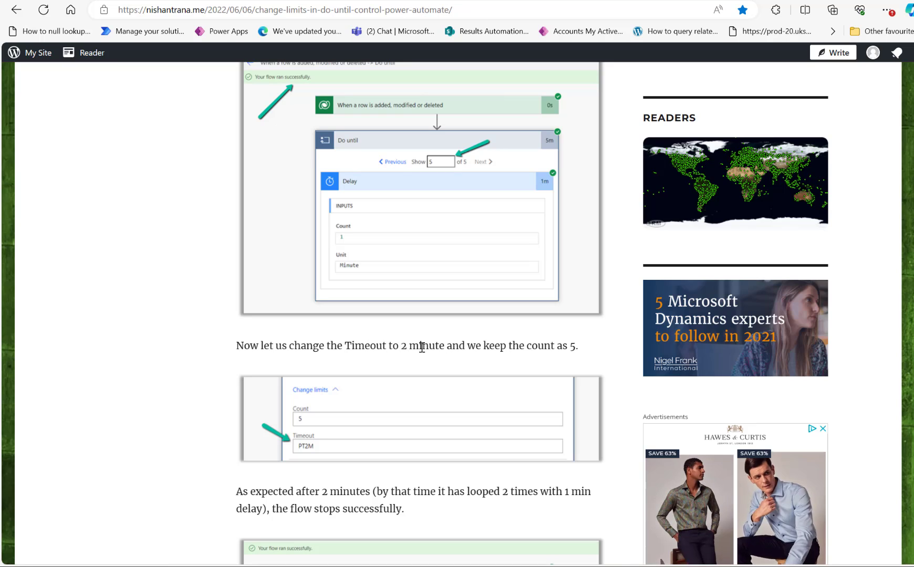
# Highlight the article's 2-minute timeout example and scroll through its explanation.
pyautogui.moveTo(459, 347); pyautogui.dragTo(399, 346)
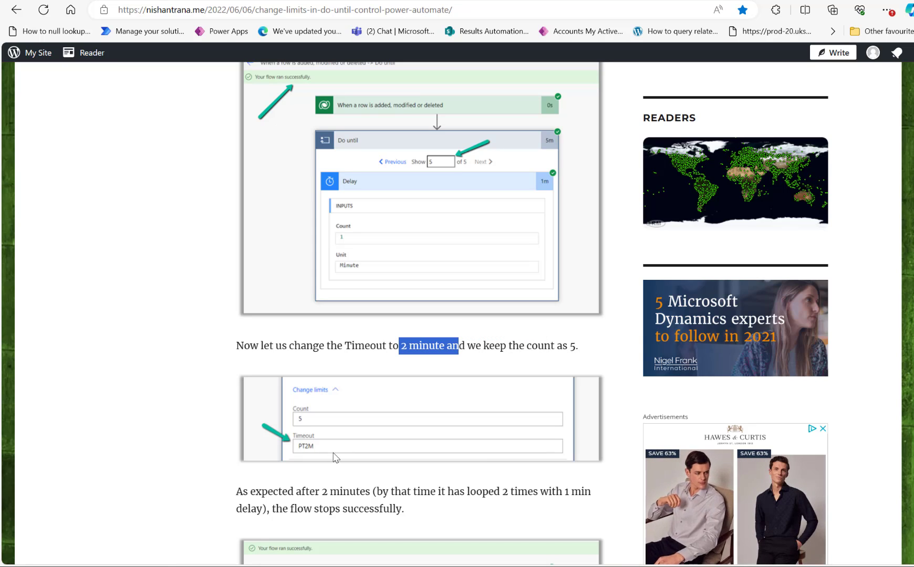
pyautogui.scroll(-9, 335, 455)
pyautogui.scroll(4, 336, 453)
pyautogui.scroll(-8, 338, 453)
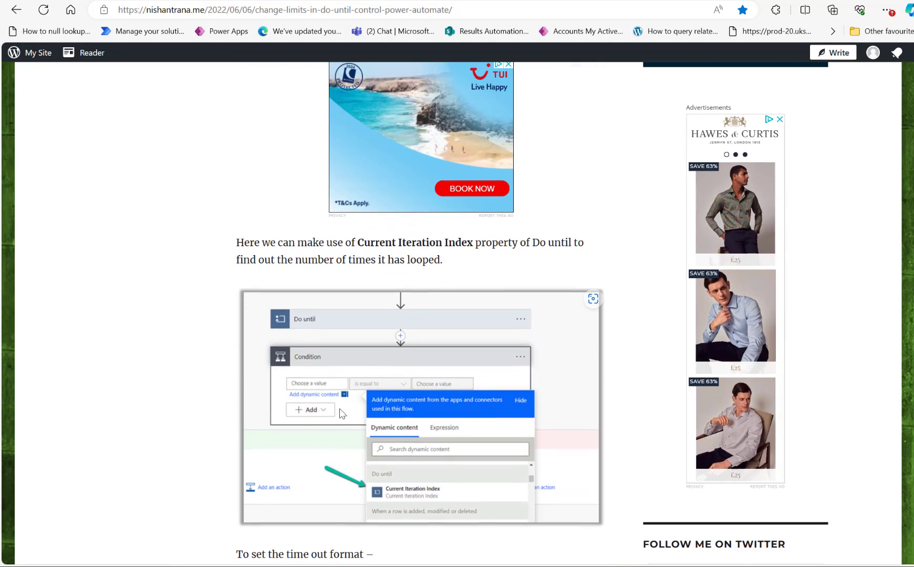
pyautogui.scroll(20, 340, 411)
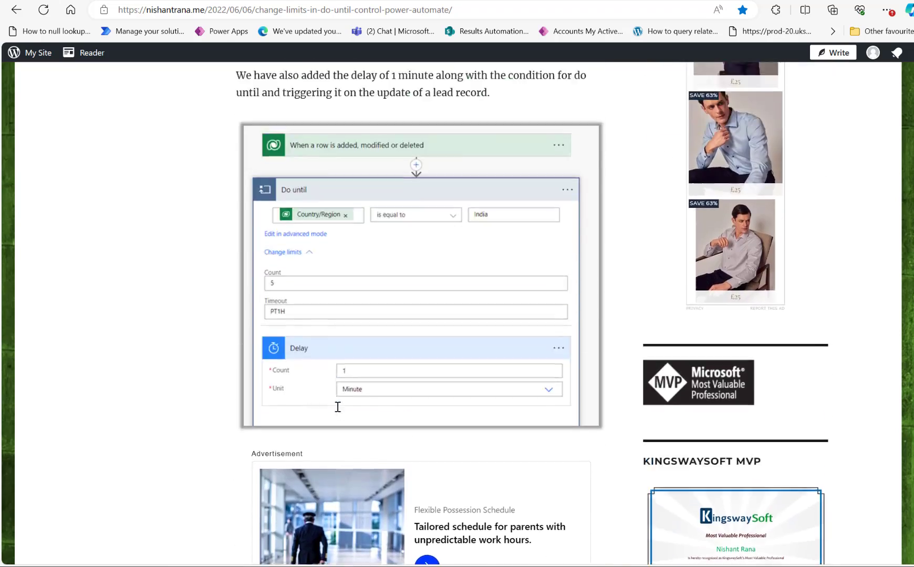
pyautogui.scroll(18, 338, 407)
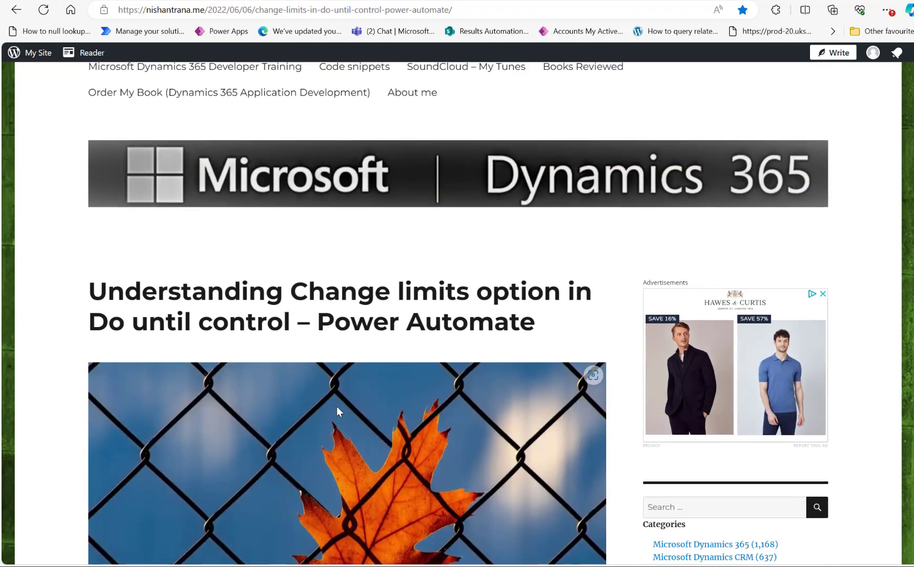
pyautogui.scroll(3, 337, 406)
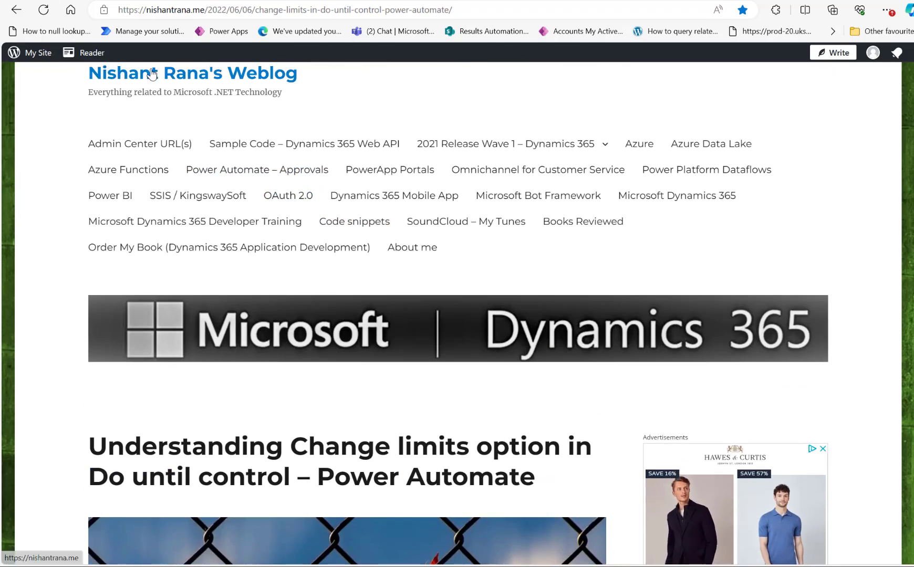
pyautogui.scroll(-3, 404, 271)
pyautogui.scroll(-10, 408, 267)
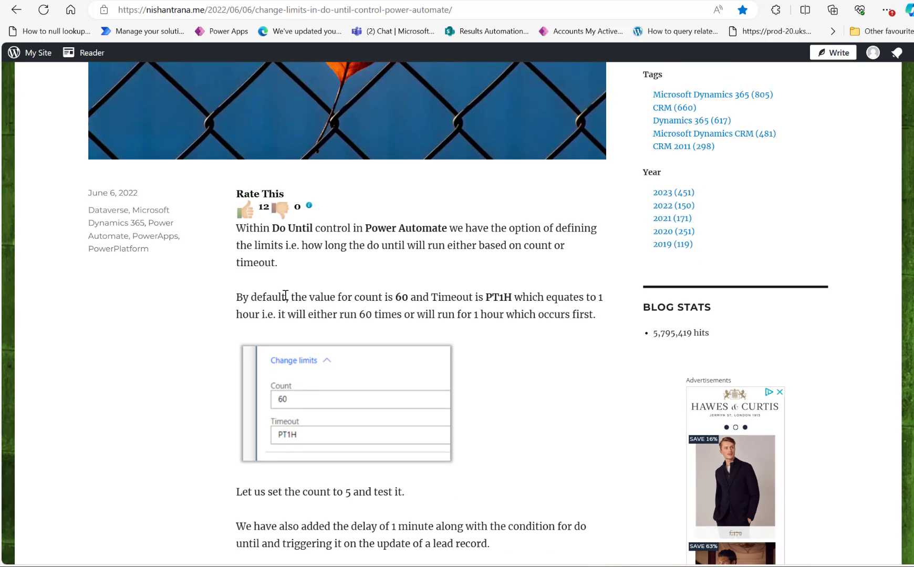
# Highlight the defaults of 60 runs and PT1H timeout, then return to the flow.
pyautogui.moveTo(286, 295); pyautogui.dragTo(423, 295)
pyautogui.click(470, 298)
pyautogui.moveTo(486, 298); pyautogui.dragTo(515, 296)
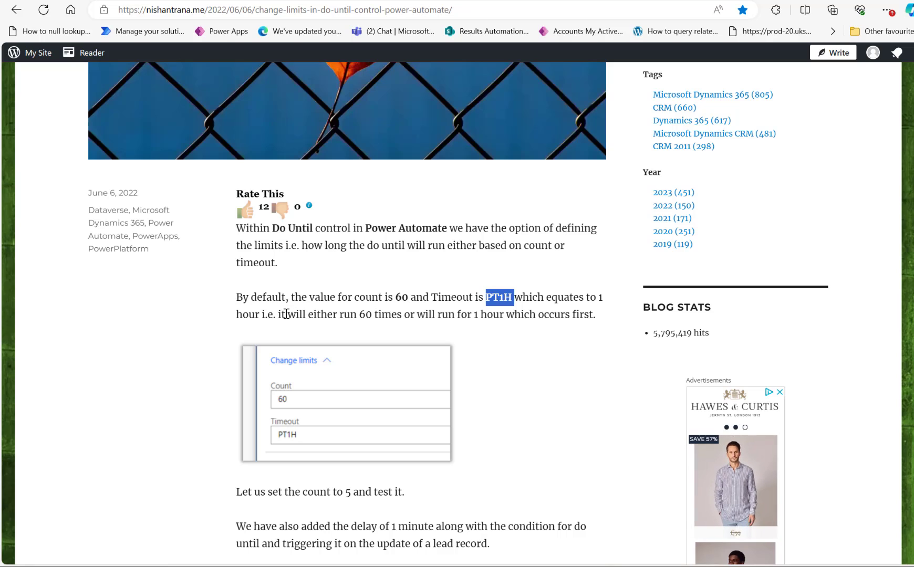
pyautogui.moveTo(344, 314); pyautogui.dragTo(418, 314)
pyautogui.doubleClick(465, 315)
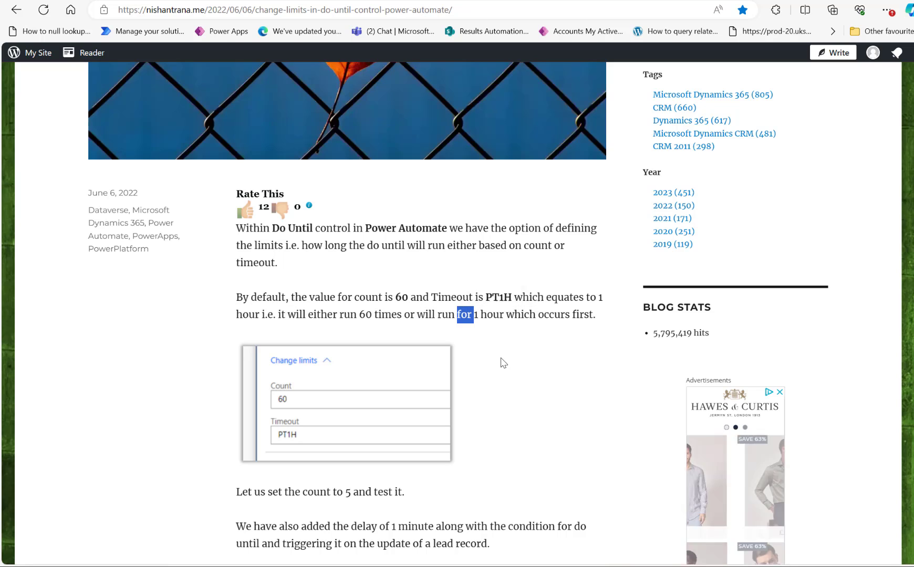
pyautogui.scroll(-3, 499, 366)
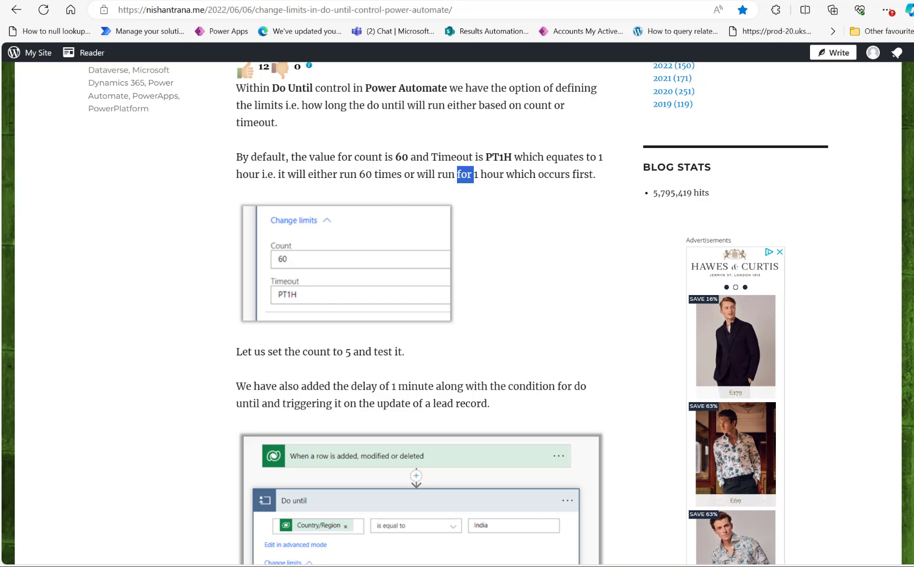
pyautogui.hotkey('ctrl', 'Tab')
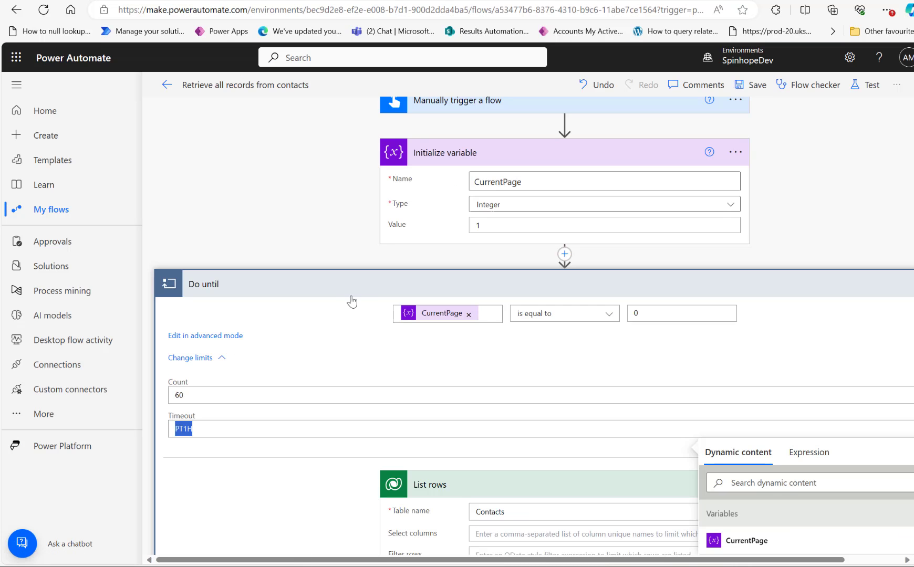